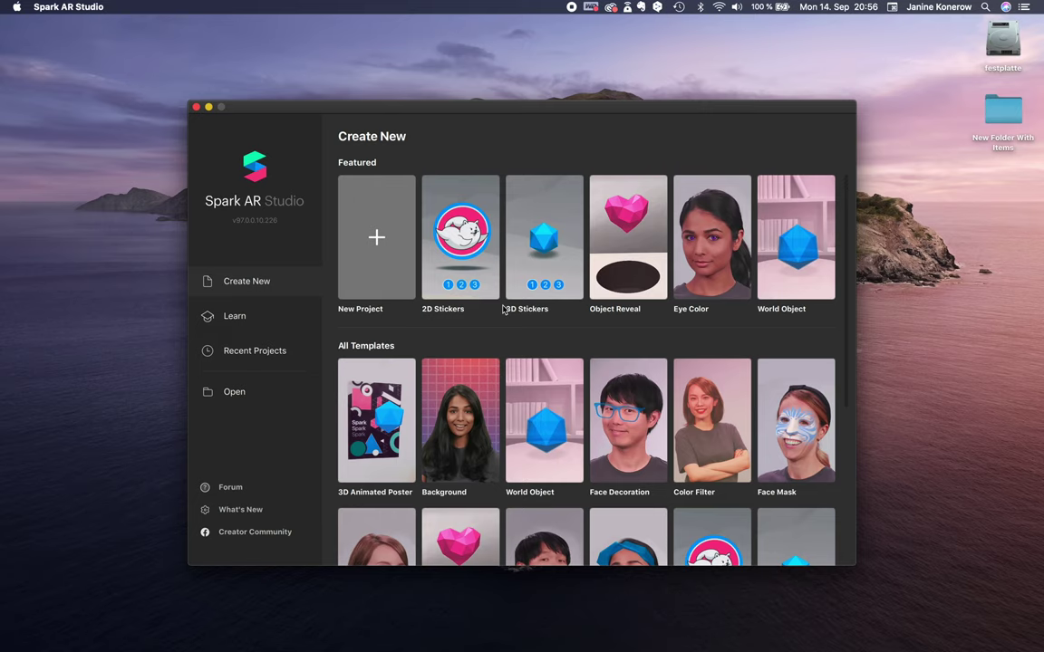
Create a blank project and use the built-in FaceTime HD Camera as its preview video
{"action": "left_click", "coordinate": [376, 237]}
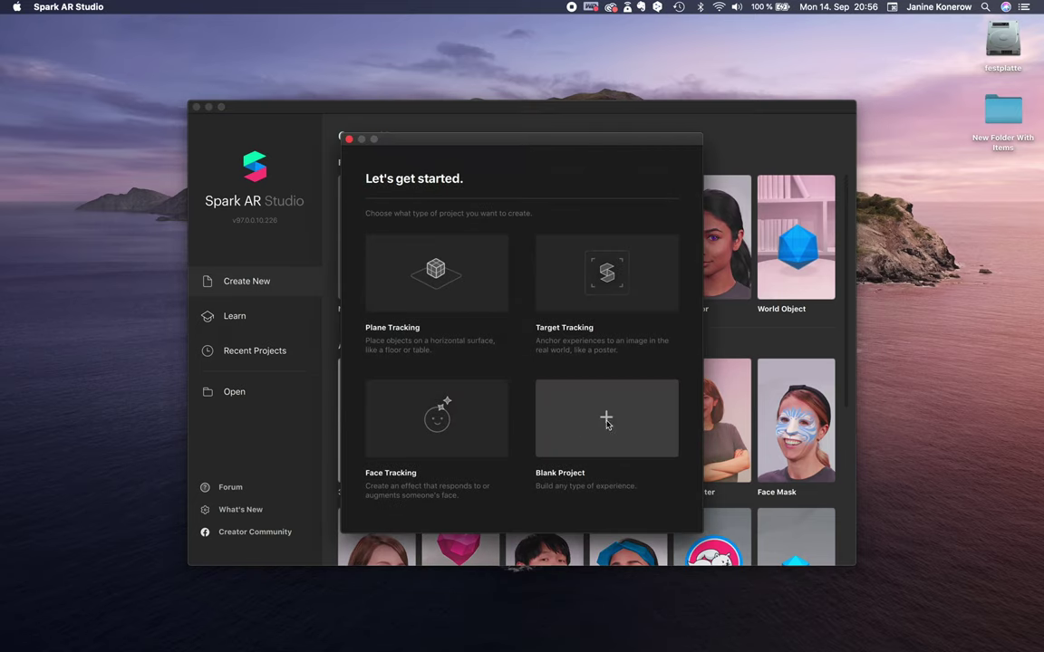
{"action": "left_click", "coordinate": [616, 410]}
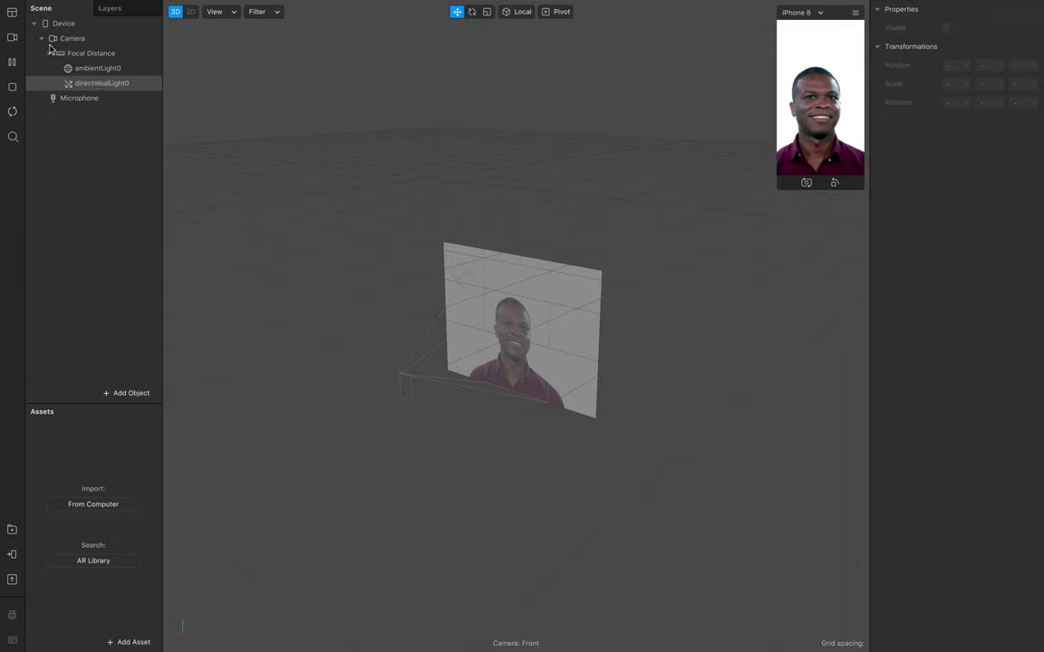
{"action": "left_click", "coordinate": [11, 37]}
{"action": "left_click", "coordinate": [92, 60]}
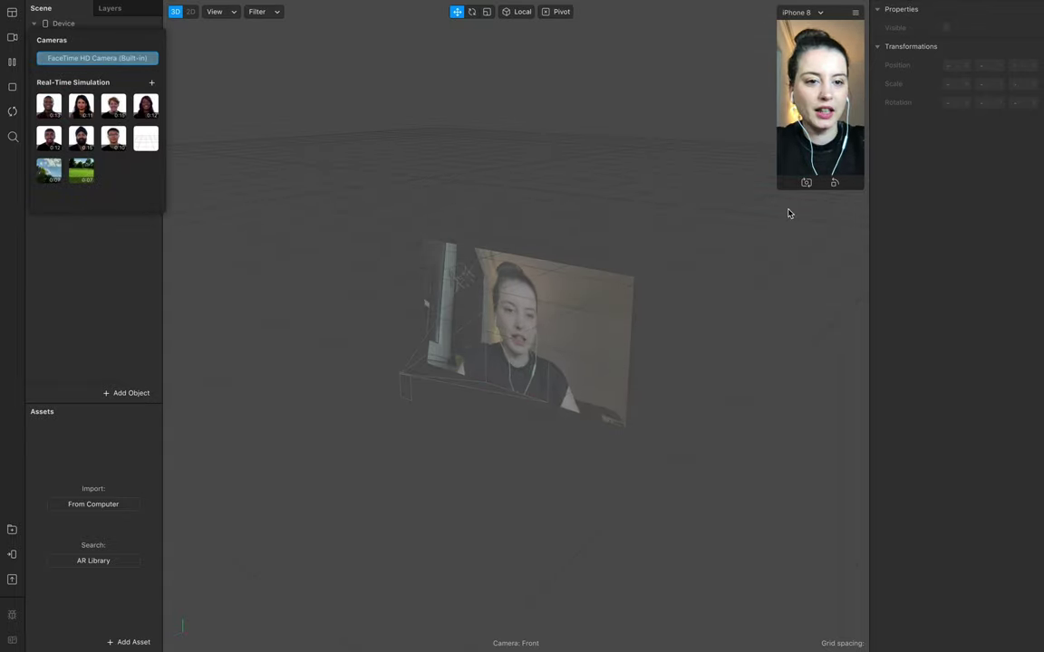
Enlarge the iPhone 8 simulator preview and show the Patch Editor
{"action": "left_click_drag", "start_coordinate": [778, 186], "coordinate": [723, 286]}
{"action": "left_click", "coordinate": [177, 6]}
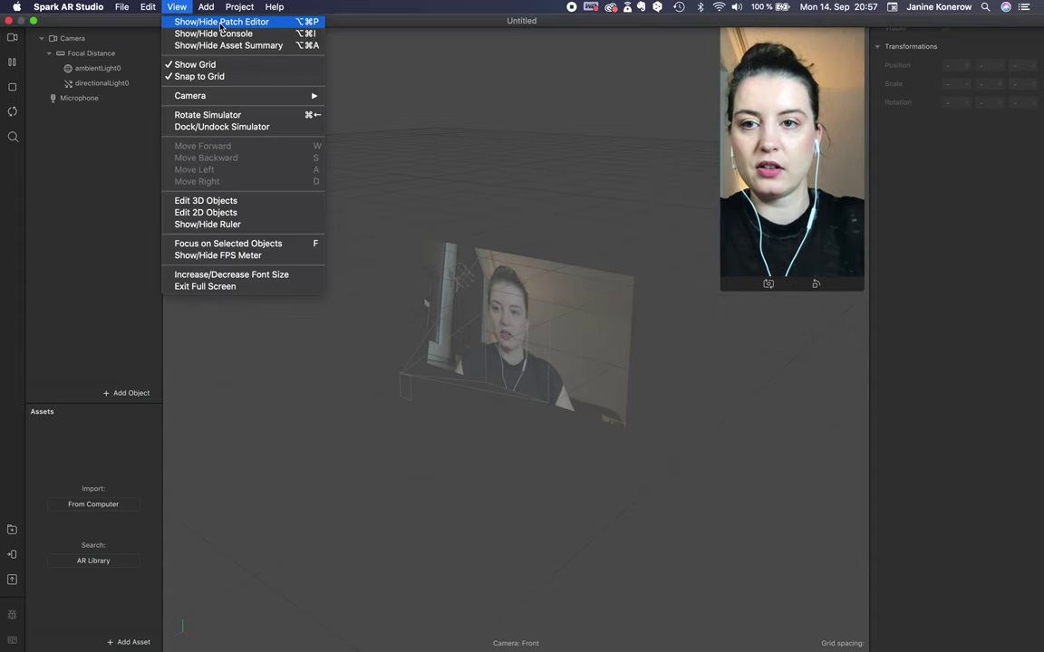
{"action": "left_click", "coordinate": [246, 23]}
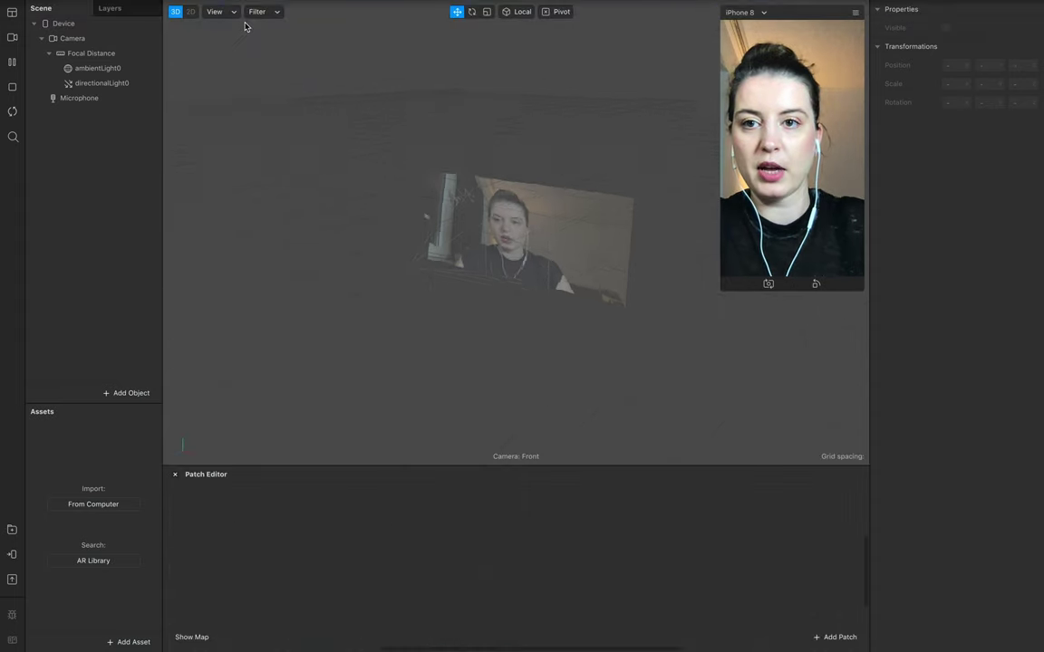
Insert a 2D Rectangle object into the scene
{"action": "left_click", "coordinate": [126, 393]}
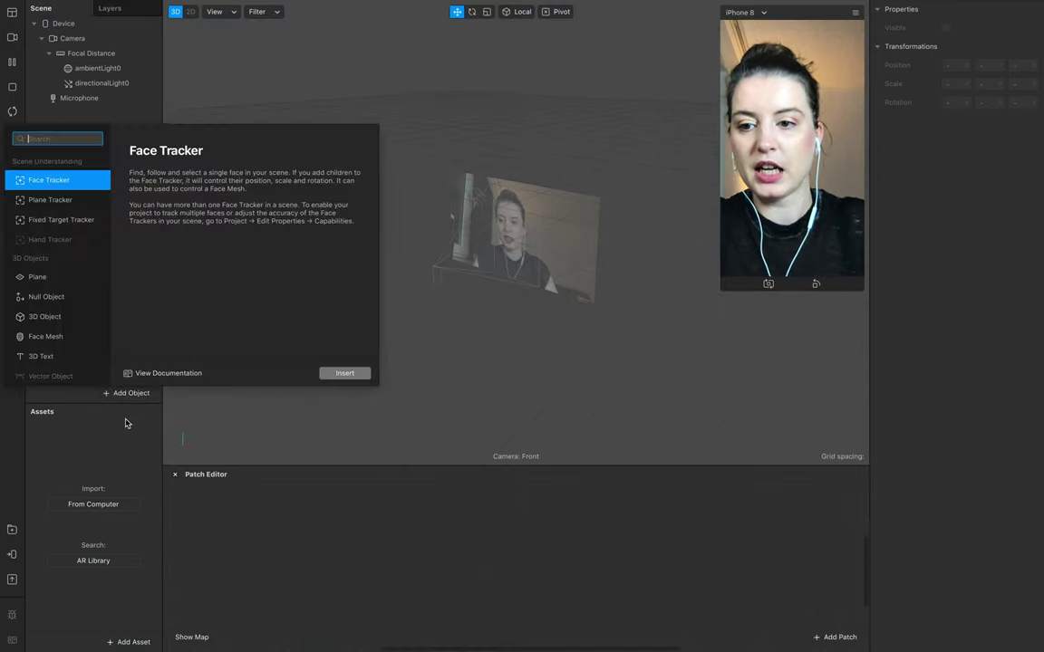
{"action": "scroll", "coordinate": [46, 338], "scroll_direction": "down", "scroll_amount": 5}
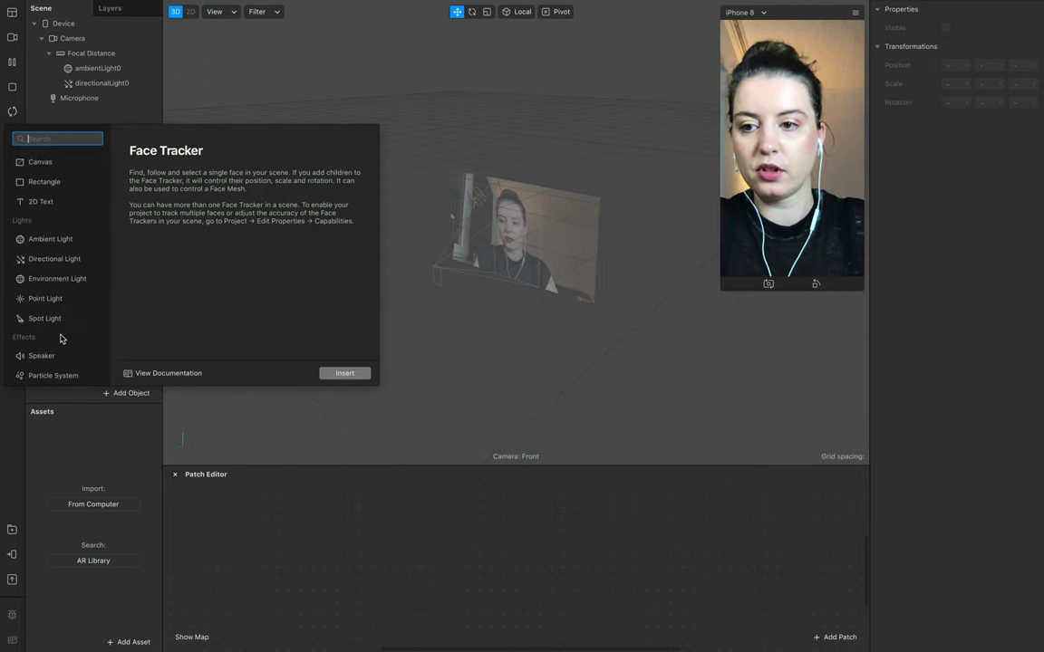
{"action": "scroll", "coordinate": [63, 299], "scroll_direction": "up", "scroll_amount": 3}
{"action": "left_click", "coordinate": [57, 246]}
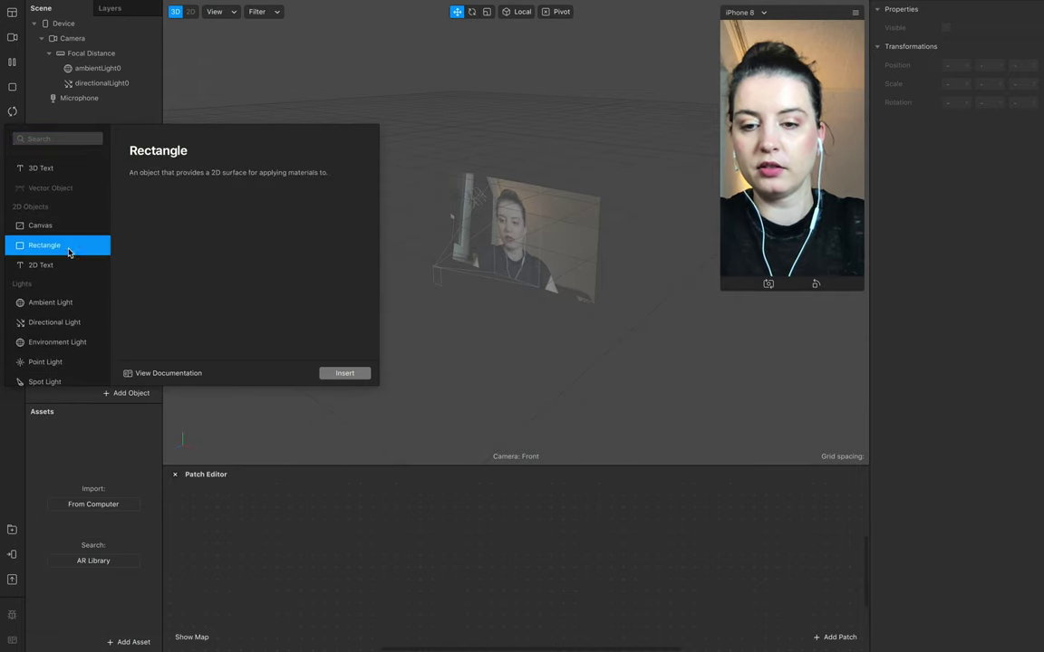
{"action": "left_click", "coordinate": [344, 372]}
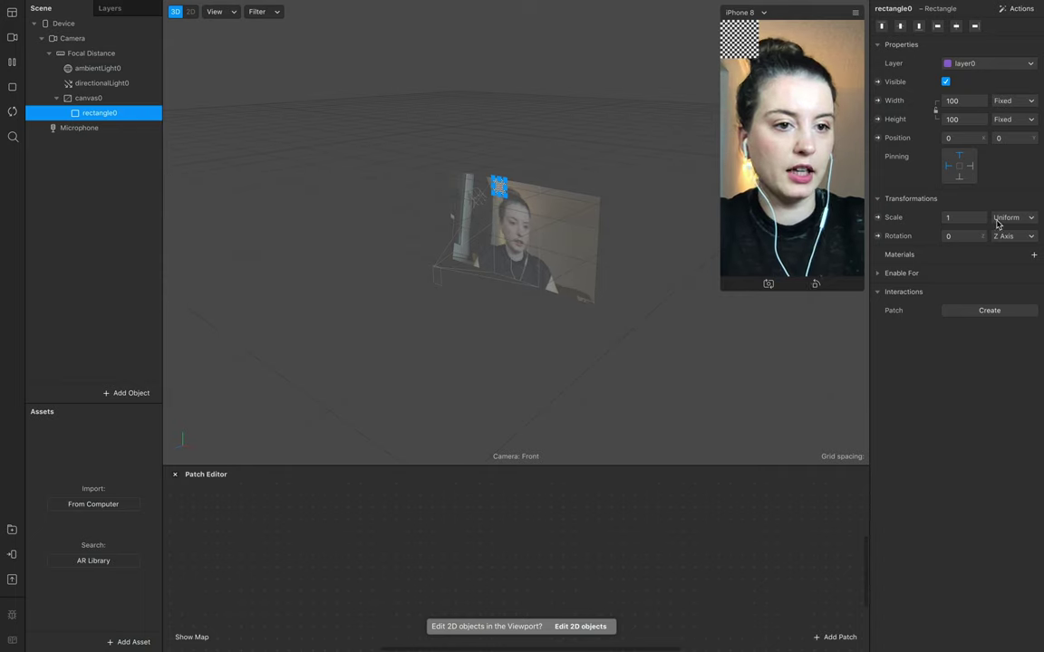
Set the rectangle's width and height to 100 Relative so that it fills the canvas
{"action": "left_click", "coordinate": [962, 101]}
{"action": "left_click", "coordinate": [969, 120]}
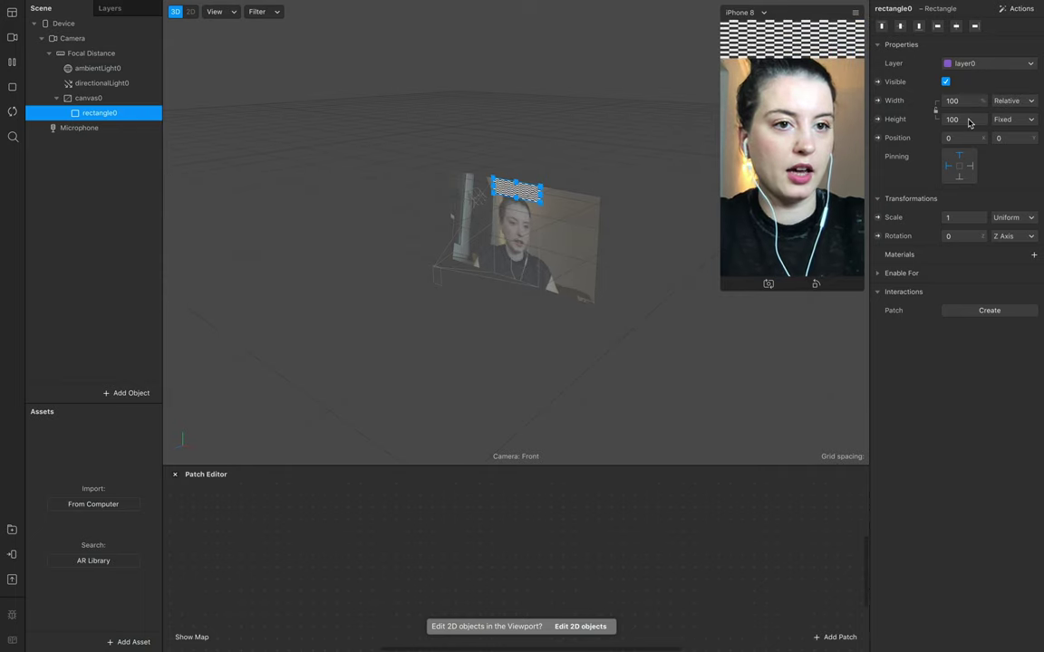
{"action": "left_click", "coordinate": [956, 119]}
{"action": "left_click", "coordinate": [969, 138]}
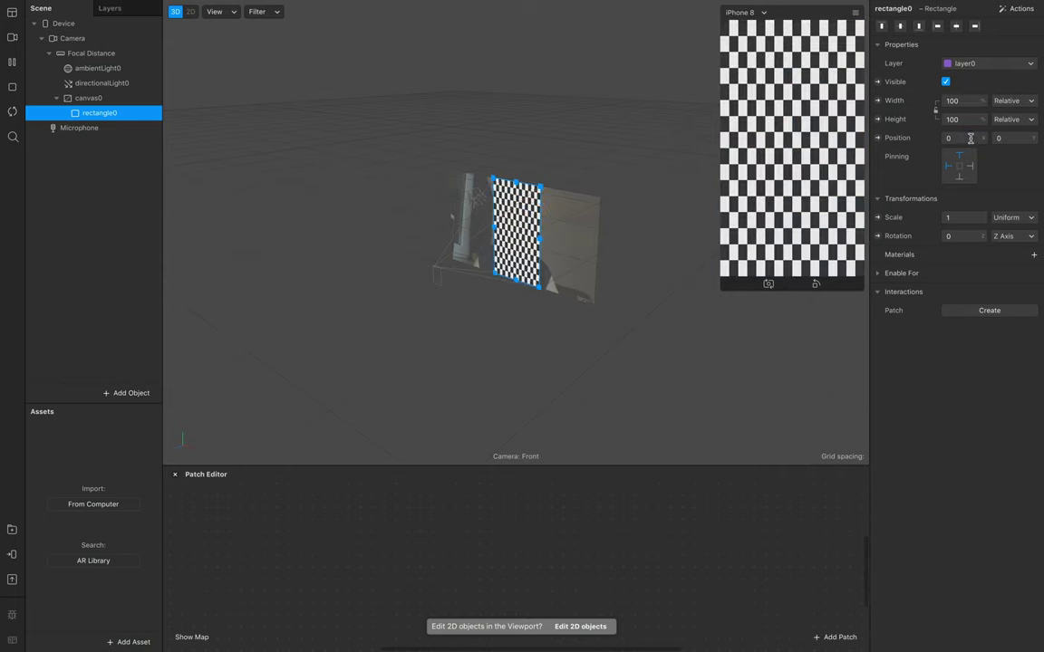
Add a new material to the rectangle and rename both the rectangle and its material projector
{"action": "left_click", "coordinate": [1033, 255]}
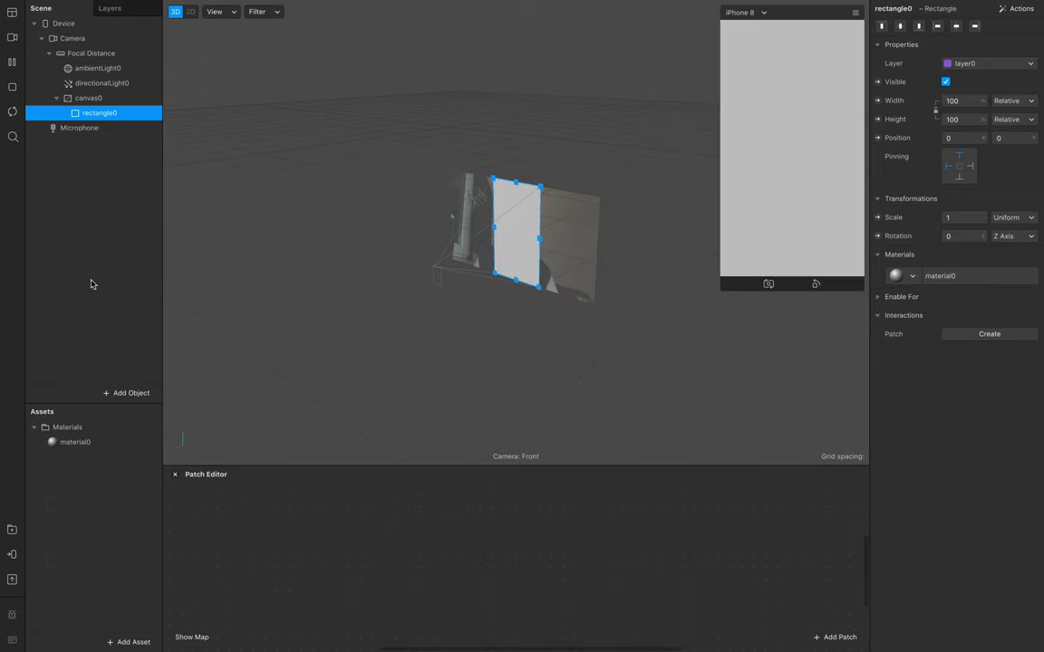
{"action": "double_click", "coordinate": [113, 114]}
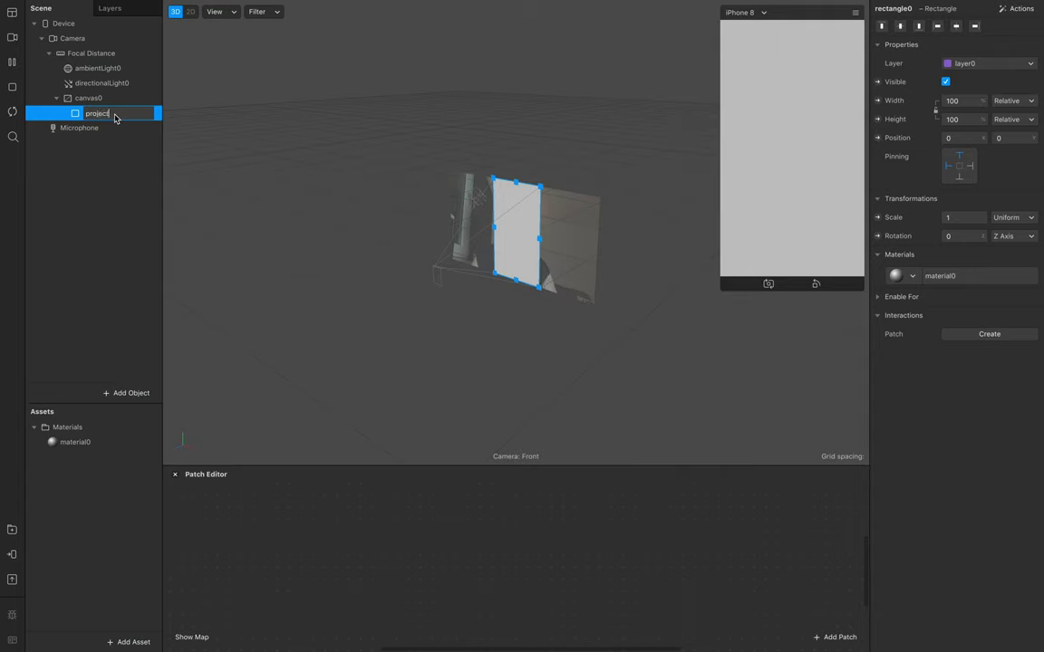
{"action": "left_click", "coordinate": [98, 281]}
{"action": "double_click", "coordinate": [82, 445]}
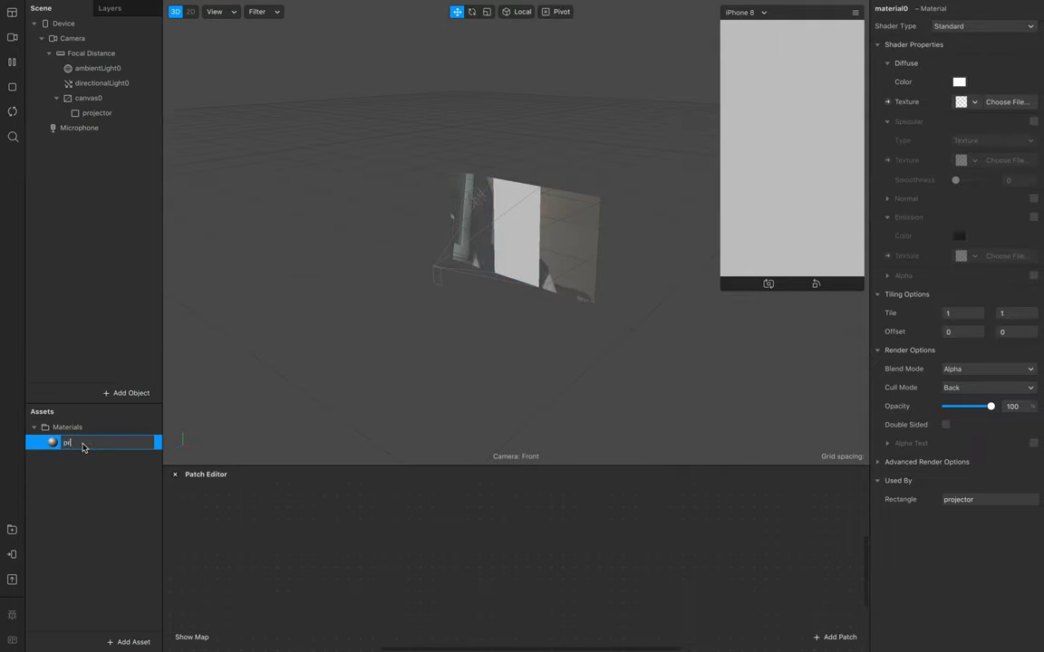
{"action": "left_click", "coordinate": [103, 529]}
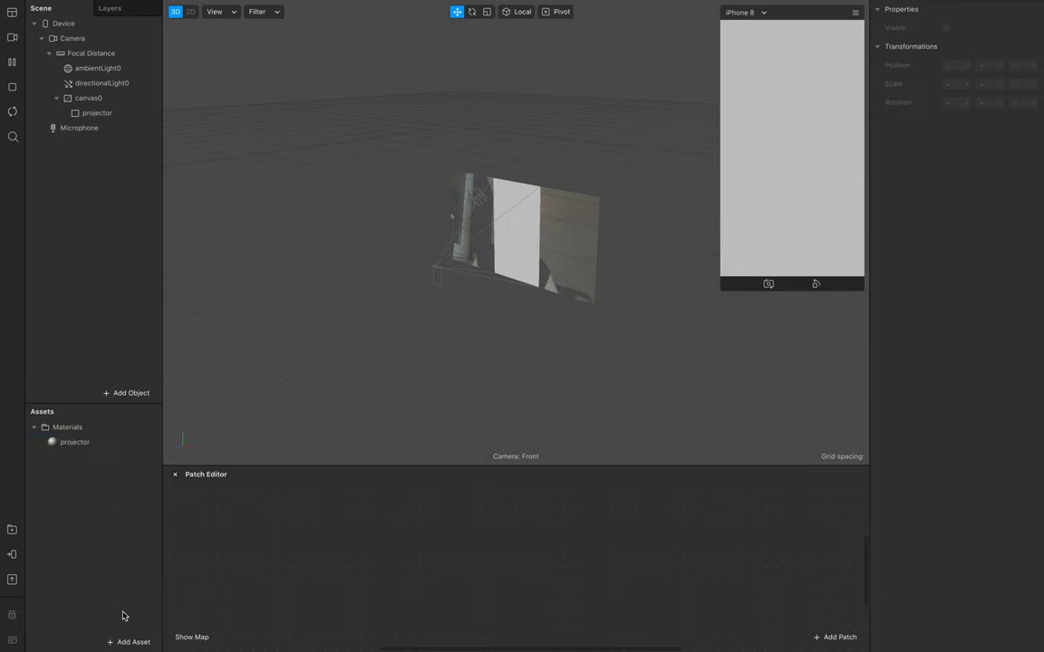
Extract the camera's texture and import all the images in the material folder, from 5.jpg through 4.png
{"action": "left_click", "coordinate": [76, 38]}
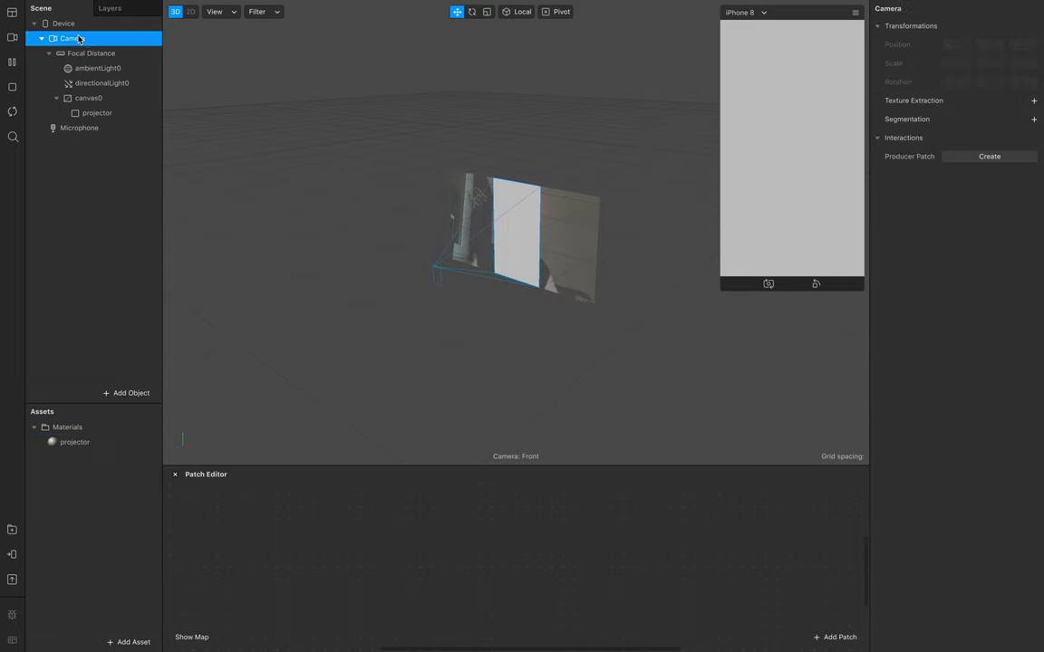
{"action": "left_click", "coordinate": [1034, 101]}
{"action": "left_click", "coordinate": [127, 641]}
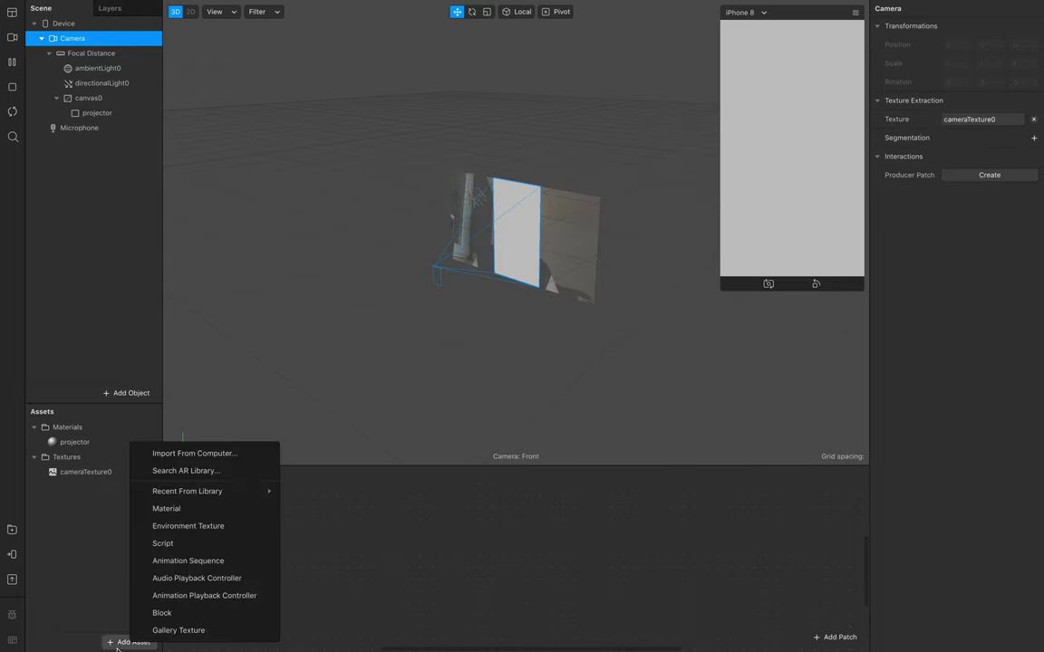
{"action": "left_click", "coordinate": [199, 455]}
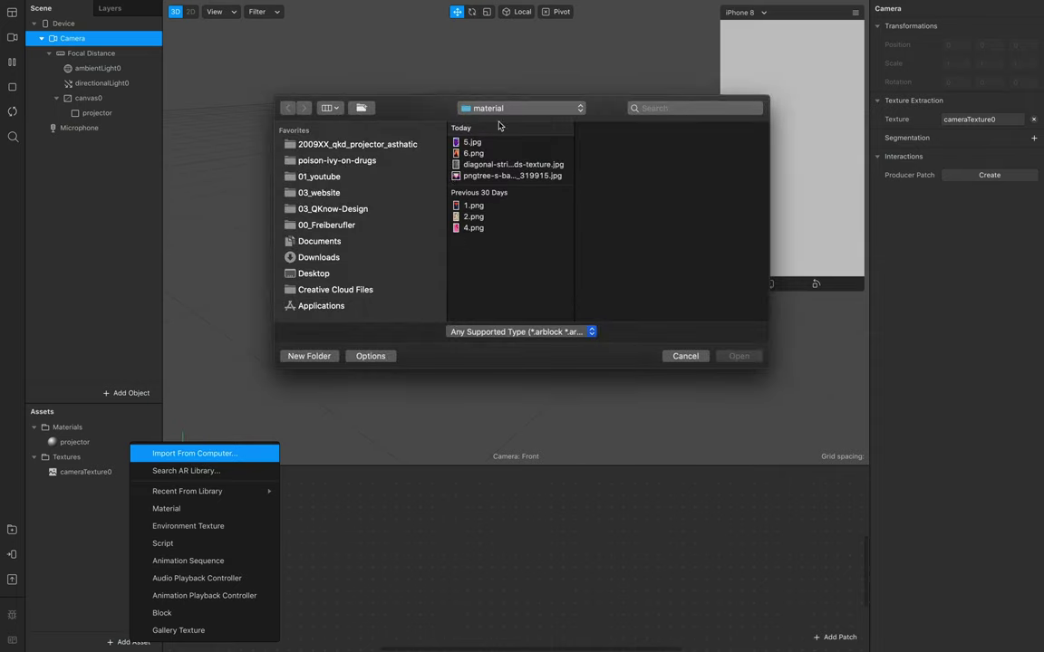
{"action": "left_click", "coordinate": [481, 143]}
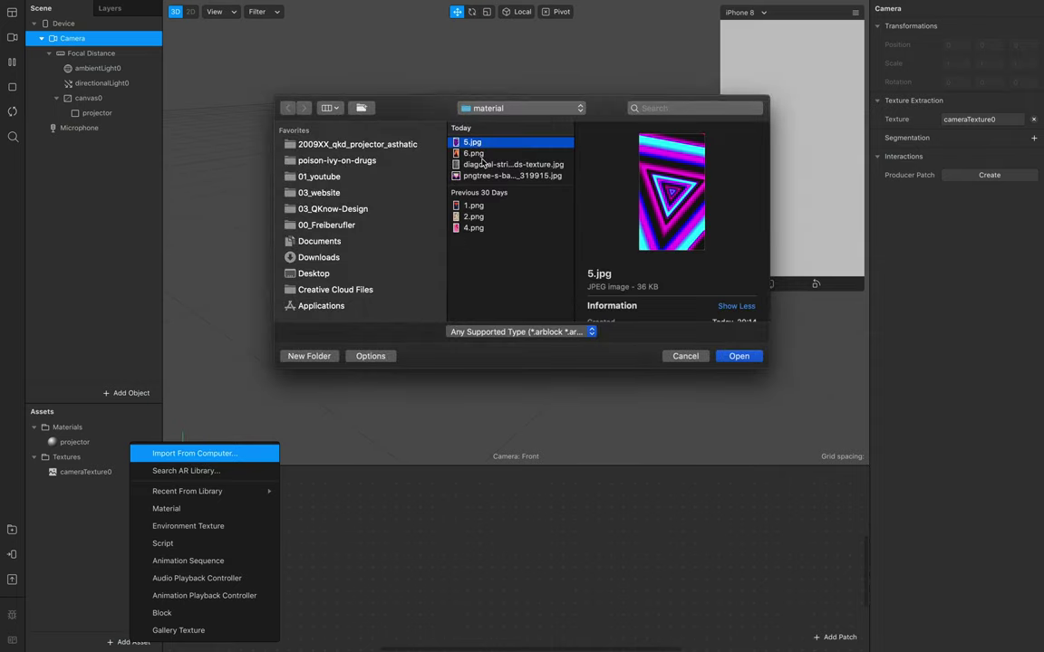
{"action": "left_click", "coordinate": [473, 230], "text": "shift"}
{"action": "left_click", "coordinate": [723, 356]}
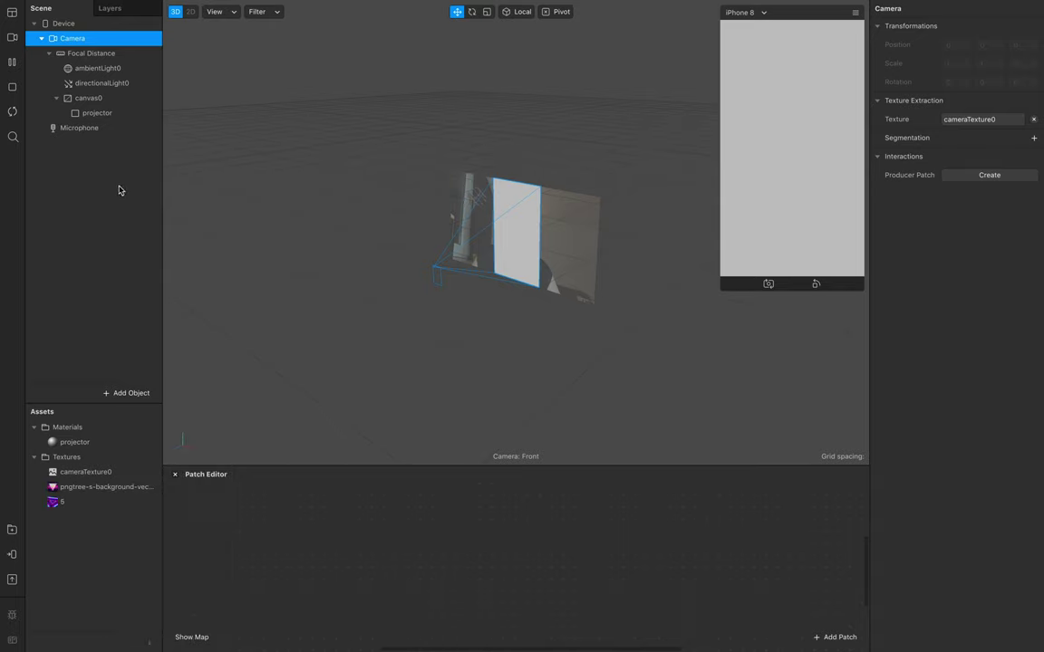
Switch to Chrome and examine the images on the pages of the Canva story design
{"action": "left_click", "coordinate": [555, 617]}
{"action": "left_click", "coordinate": [444, 31]}
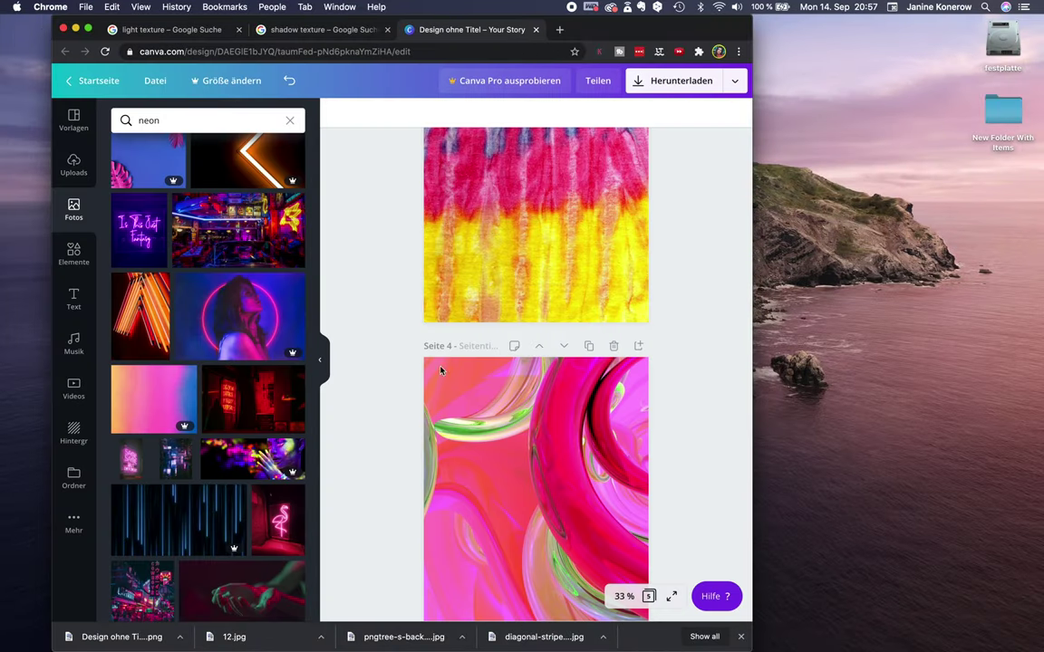
{"action": "scroll", "coordinate": [487, 257], "scroll_direction": "up", "scroll_amount": 15}
{"action": "scroll", "coordinate": [486, 257], "scroll_direction": "down", "scroll_amount": 15}
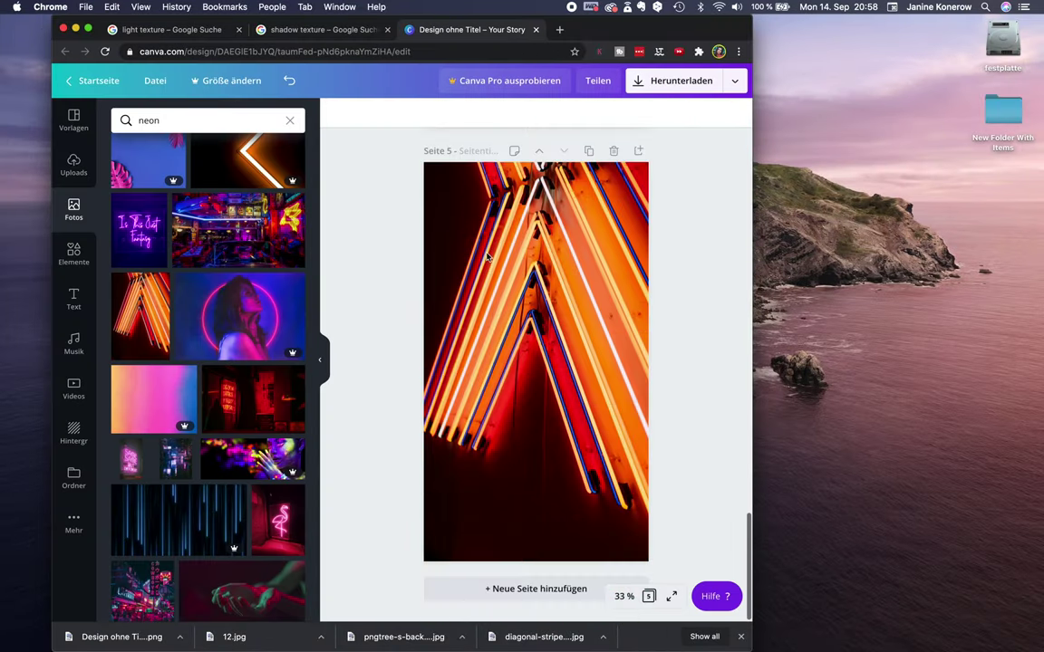
{"action": "scroll", "coordinate": [486, 257], "scroll_direction": "up", "scroll_amount": 12}
{"action": "scroll", "coordinate": [487, 257], "scroll_direction": "up", "scroll_amount": 3}
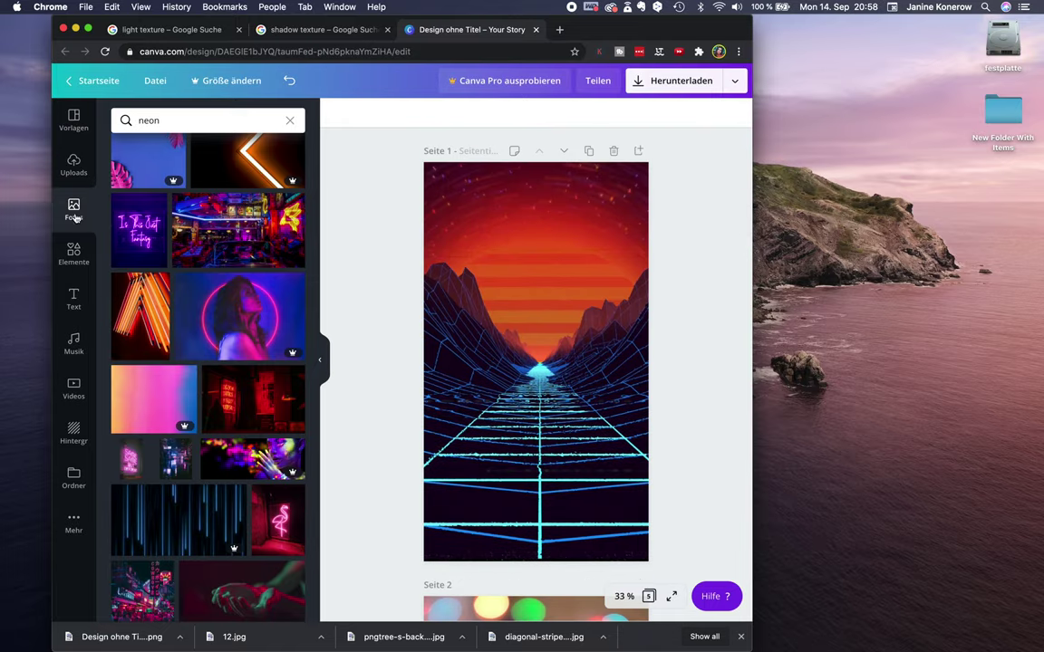
{"action": "scroll", "coordinate": [541, 387], "scroll_direction": "down", "scroll_amount": 10}
{"action": "scroll", "coordinate": [541, 387], "scroll_direction": "down", "scroll_amount": 8}
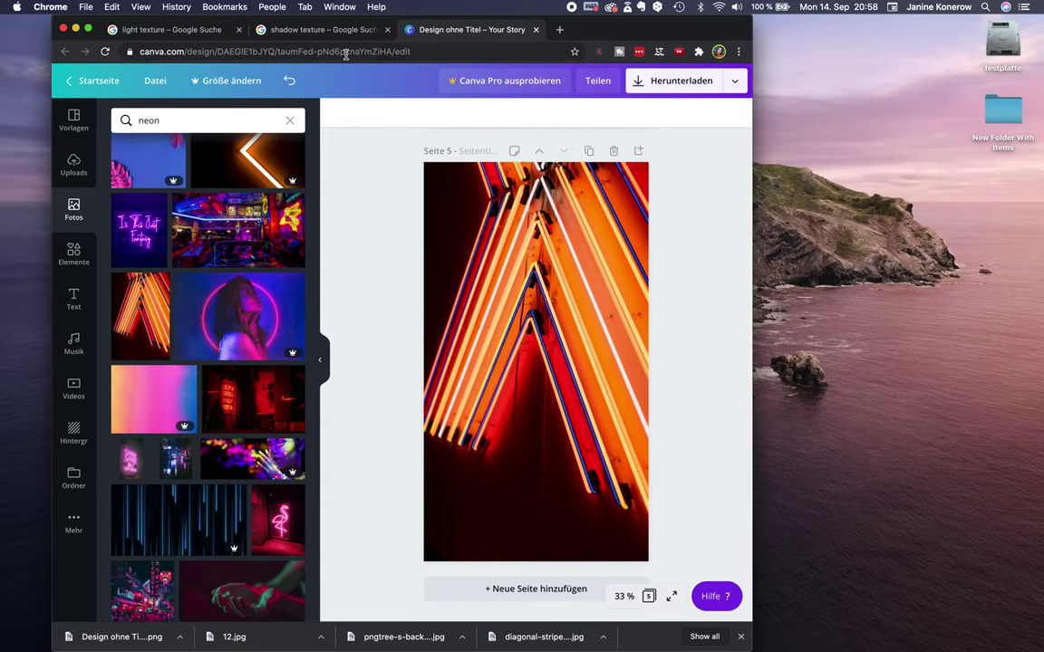
Examine the Google image results for shadow texture and light texture
{"action": "left_click", "coordinate": [321, 30]}
{"action": "scroll", "coordinate": [329, 306], "scroll_direction": "down", "scroll_amount": 10}
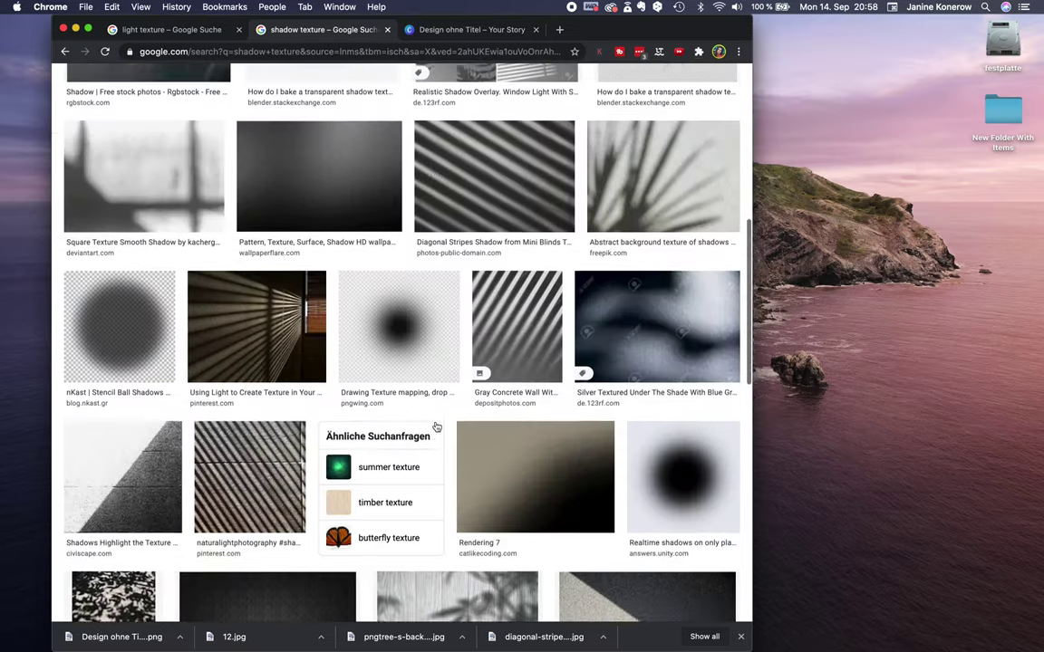
{"action": "scroll", "coordinate": [437, 426], "scroll_direction": "up", "scroll_amount": 10}
{"action": "scroll", "coordinate": [436, 425], "scroll_direction": "up", "scroll_amount": 2}
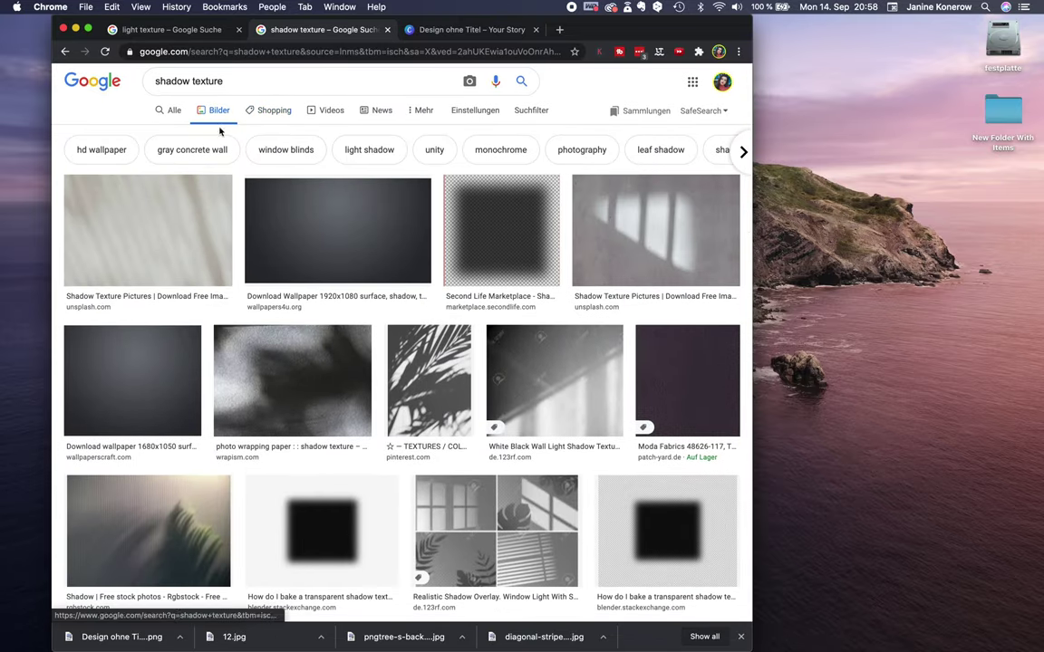
{"action": "left_click", "coordinate": [196, 30]}
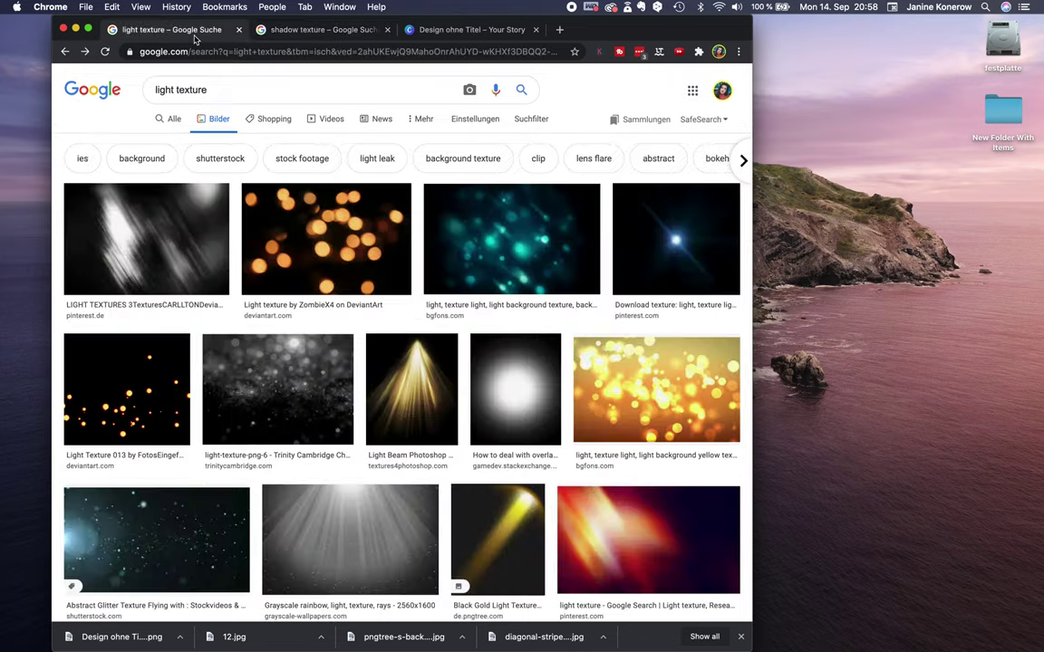
{"action": "scroll", "coordinate": [581, 553], "scroll_direction": "down", "scroll_amount": 5}
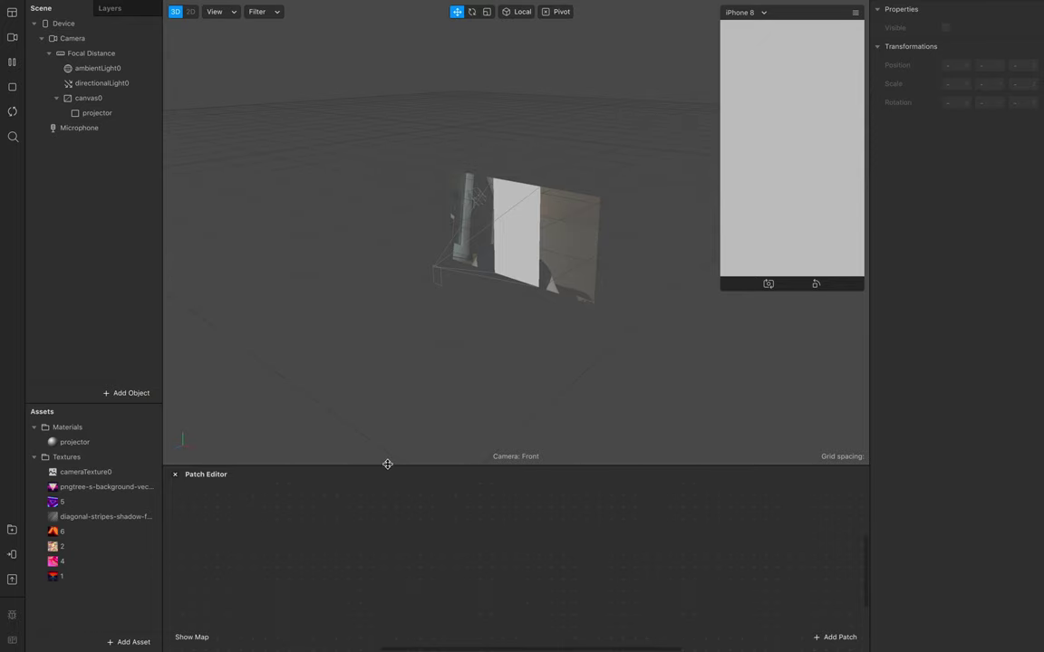
Hide canvas0 in the scene and enlarge both the Patch Editor and the simulator preview
{"action": "left_click", "coordinate": [108, 99]}
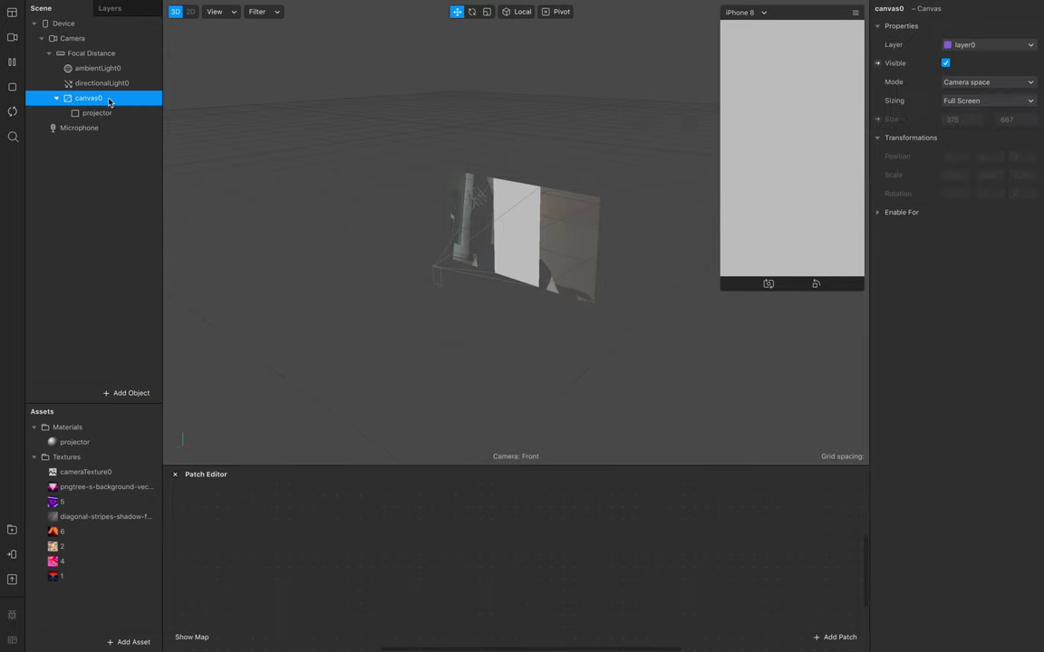
{"action": "left_click", "coordinate": [945, 64]}
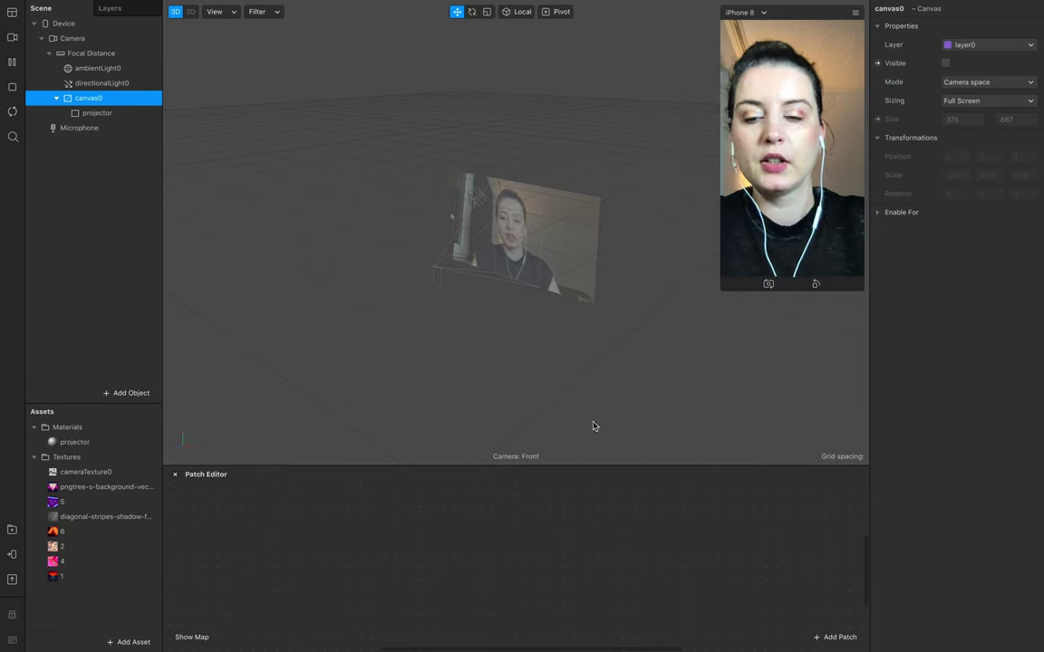
{"action": "left_click_drag", "start_coordinate": [507, 468], "coordinate": [545, 355]}
{"action": "left_click_drag", "start_coordinate": [717, 294], "coordinate": [680, 337]}
Add patches for cameraTexture0 and the projector material's diffuse texture, placing the projector patch well to the right of the camera texture
{"action": "left_click_drag", "start_coordinate": [105, 473], "coordinate": [284, 420]}
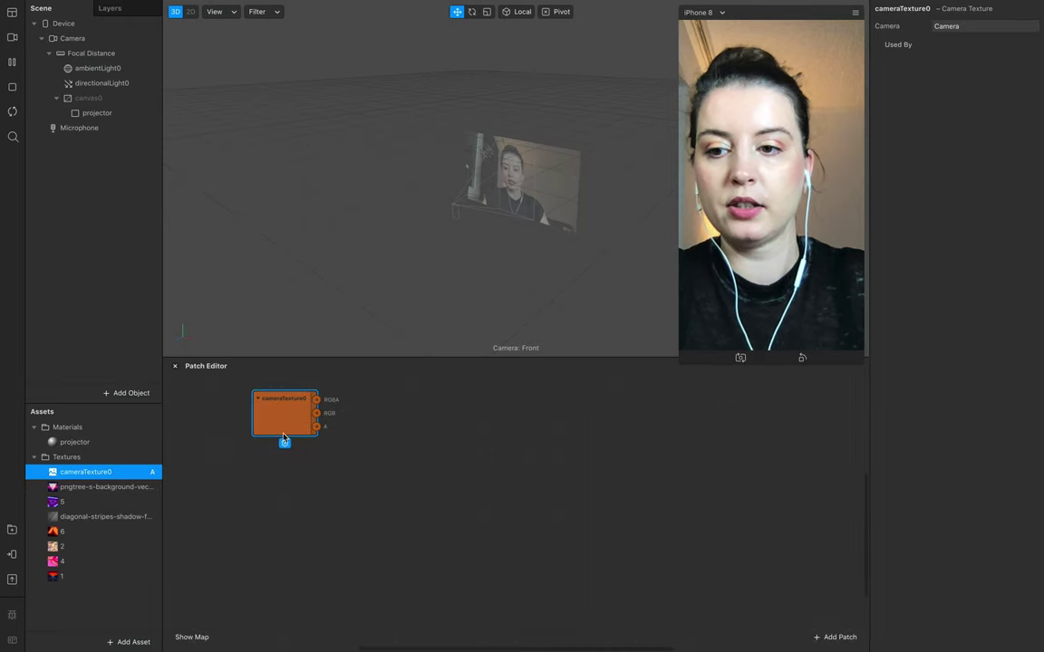
{"action": "left_click", "coordinate": [89, 443]}
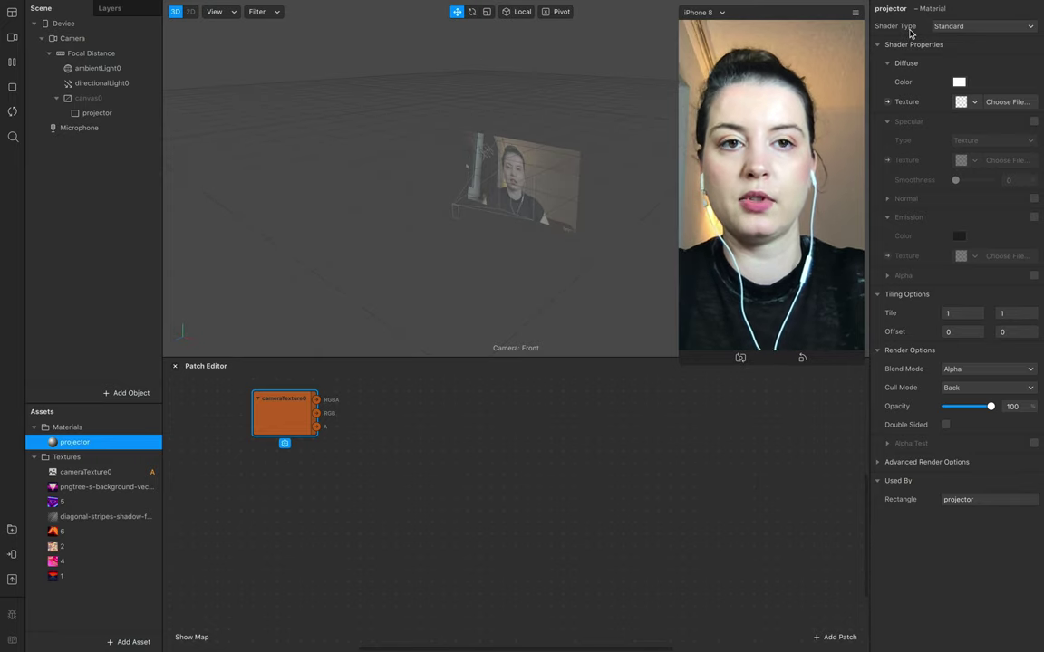
{"action": "left_click", "coordinate": [887, 102]}
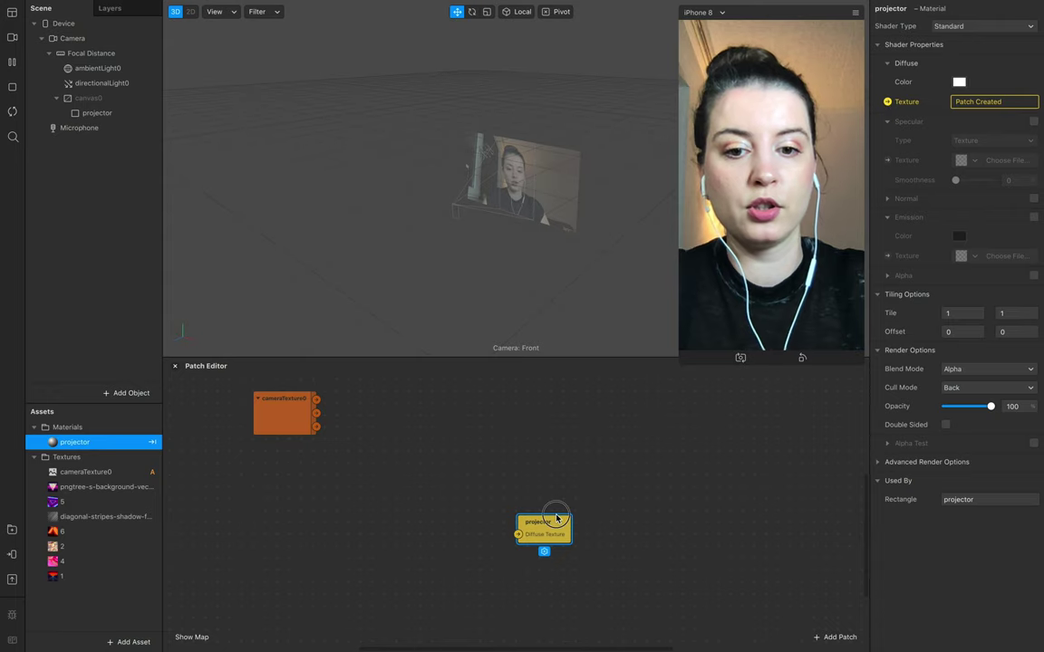
{"action": "left_click_drag", "start_coordinate": [556, 518], "coordinate": [786, 444]}
Add a Vertex Attribute patch set to Texture Coordinates and place it below the cameraTexture0 patch
{"action": "right_click", "coordinate": [296, 534]}
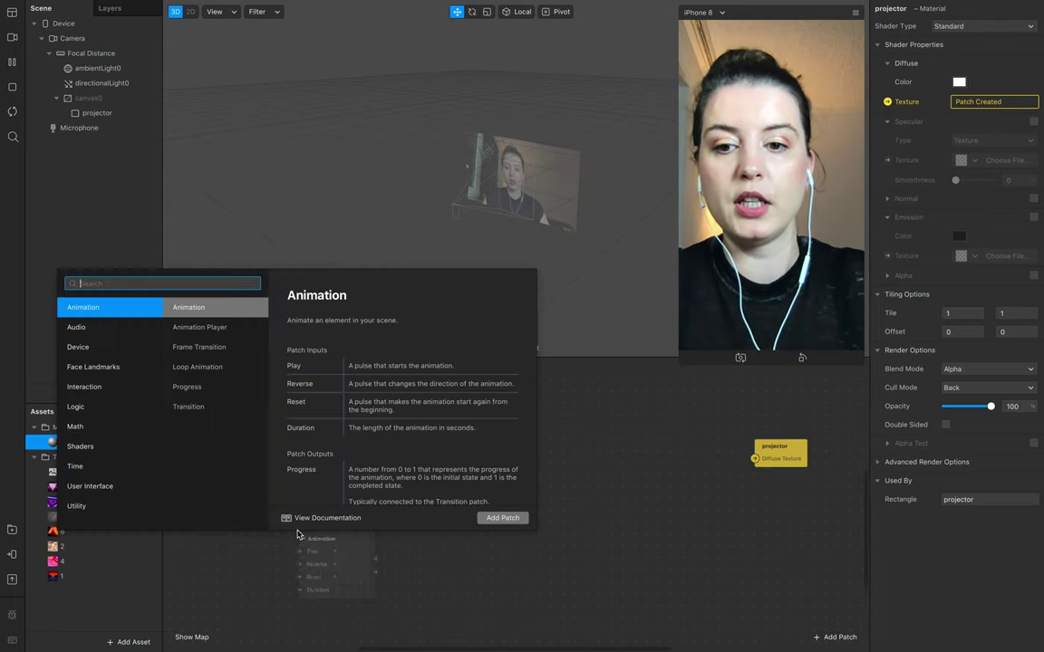
{"action": "type", "text": "ver"}
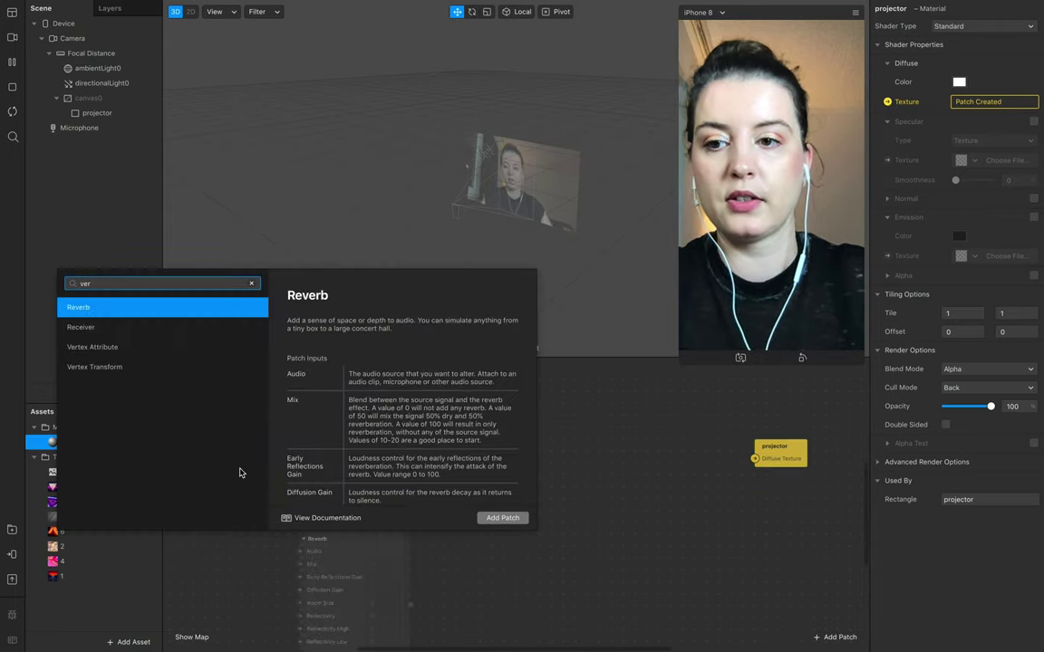
{"action": "left_click", "coordinate": [120, 351]}
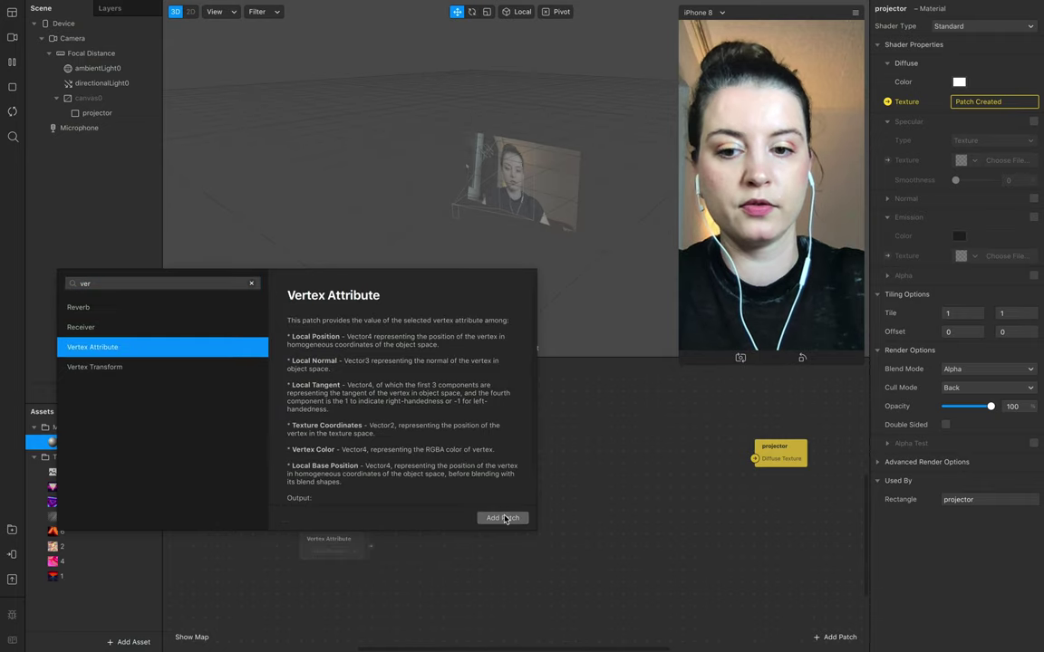
{"action": "left_click", "coordinate": [503, 517]}
{"action": "scroll", "coordinate": [340, 549], "scroll_direction": "down", "scroll_amount": 2}
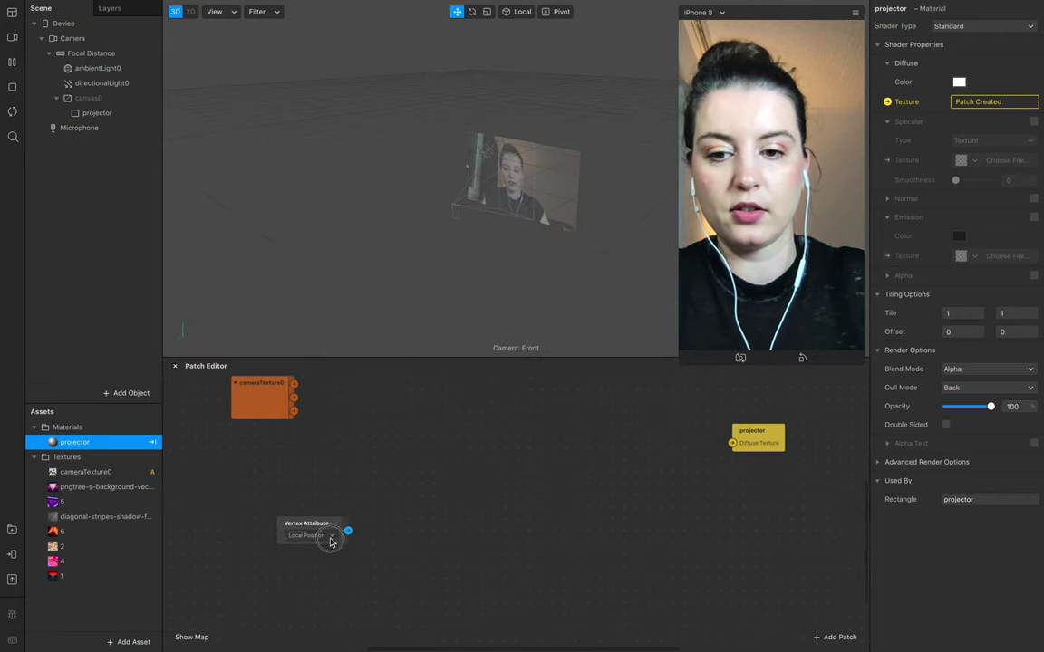
{"action": "left_click", "coordinate": [308, 535]}
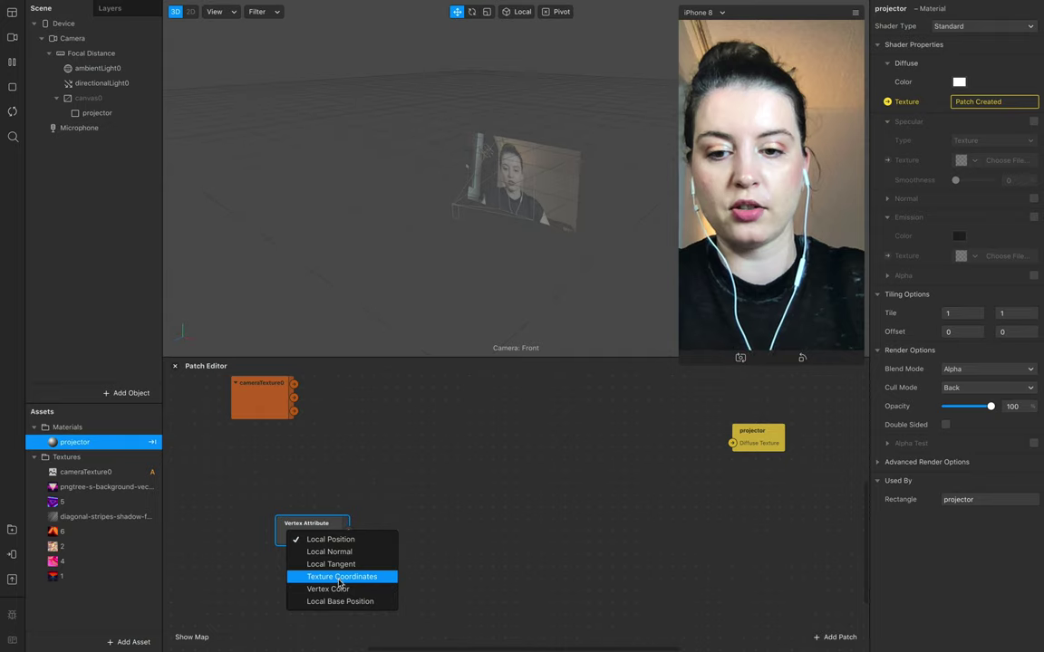
{"action": "left_click", "coordinate": [340, 578]}
{"action": "scroll", "coordinate": [349, 515], "scroll_direction": "up", "scroll_amount": 2}
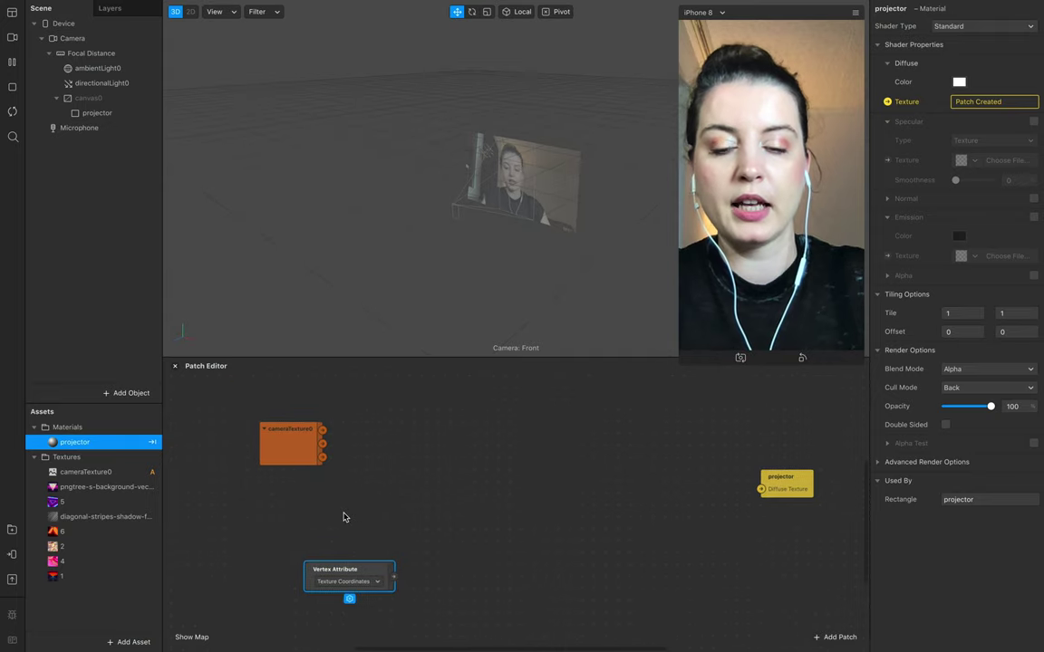
{"action": "left_click_drag", "start_coordinate": [364, 573], "coordinate": [318, 563]}
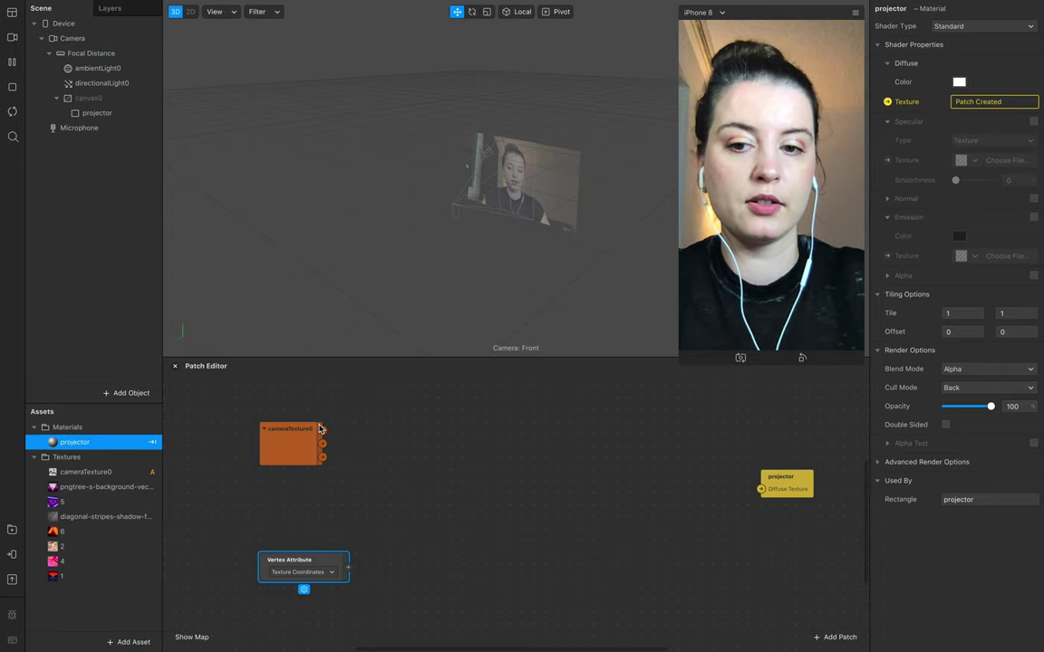
Add a Texture Sampler fed by cameraTexture0's first output and connect the Vertex Attribute output to its UV input
{"action": "left_click_drag", "start_coordinate": [319, 432], "coordinate": [407, 485]}
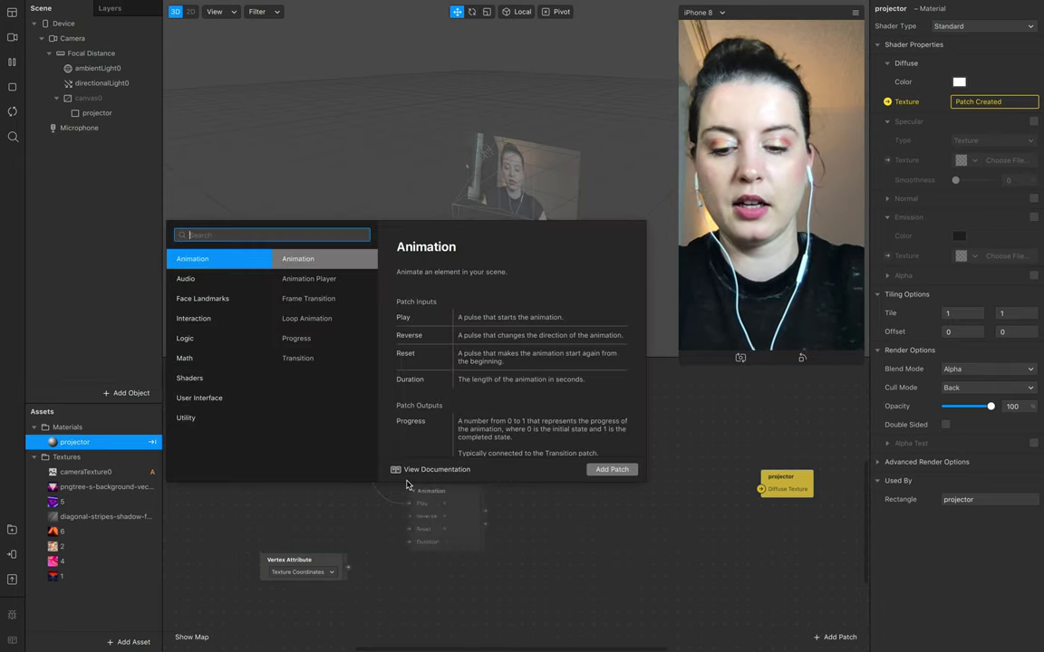
{"action": "type", "text": "text"}
{"action": "key", "text": "Down"}
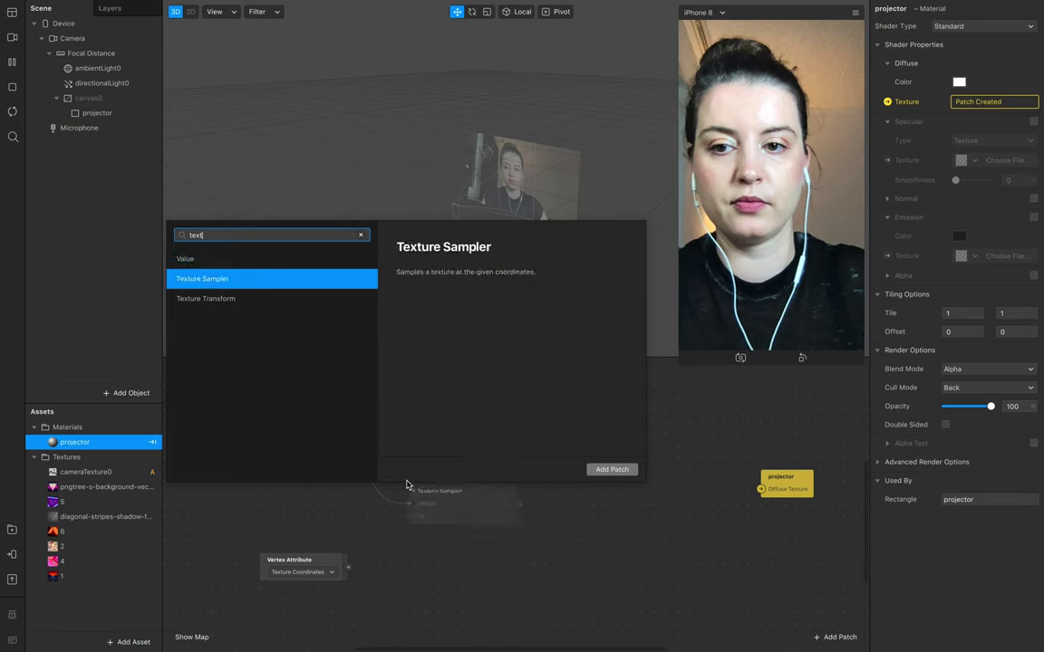
{"action": "key", "text": "Return"}
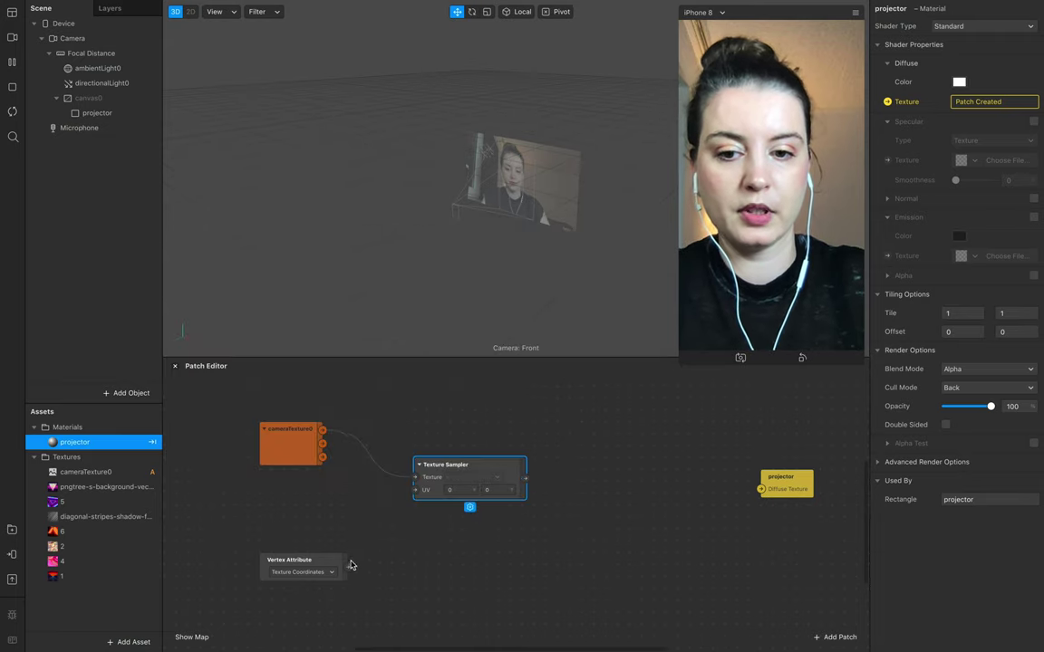
{"action": "left_click_drag", "start_coordinate": [348, 568], "coordinate": [417, 489]}
{"action": "left_click_drag", "start_coordinate": [471, 466], "coordinate": [423, 478]}
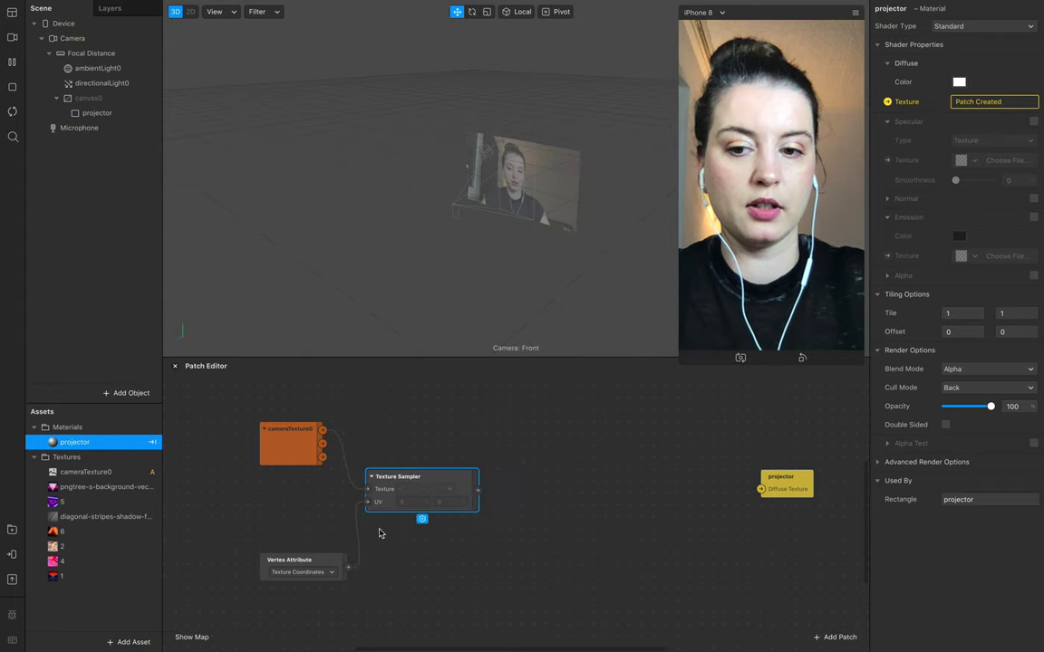
Add a Swizzle patch to the Texture Sampler's output and move the projector patch farther away to make room
{"action": "scroll", "coordinate": [513, 505], "scroll_direction": "right", "scroll_amount": 3}
{"action": "left_click_drag", "start_coordinate": [422, 494], "coordinate": [462, 512]}
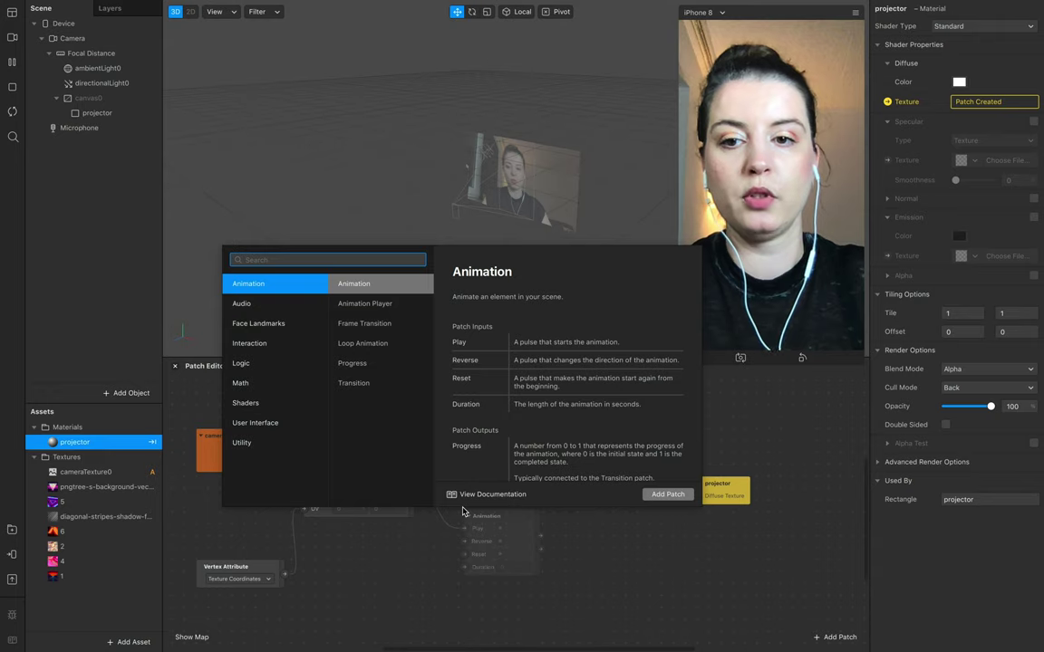
{"action": "type", "text": "sw"}
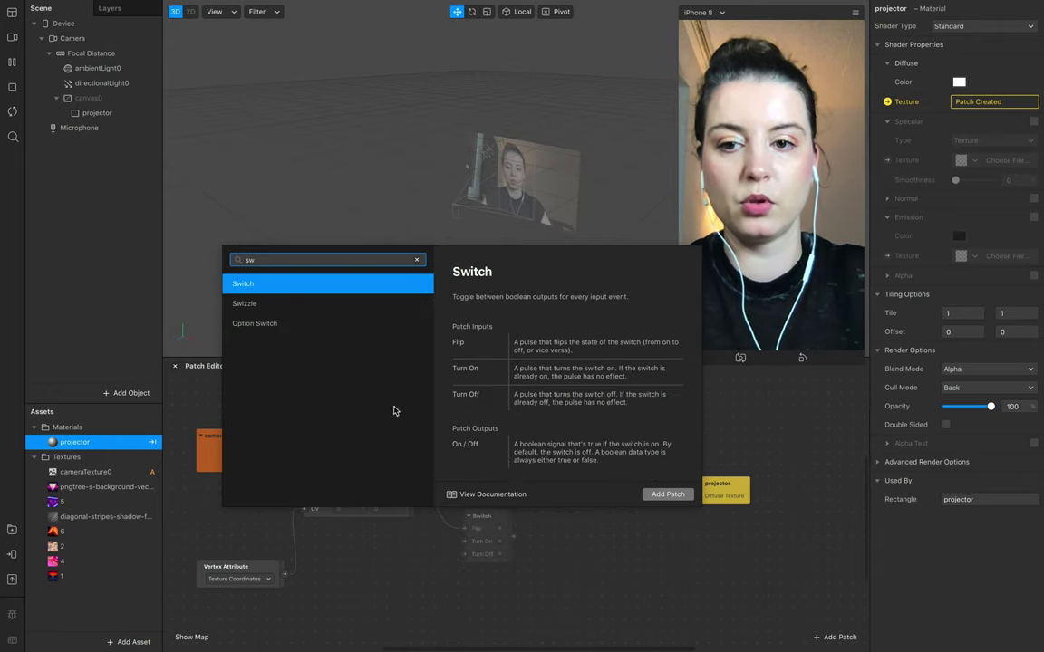
{"action": "left_click", "coordinate": [336, 311]}
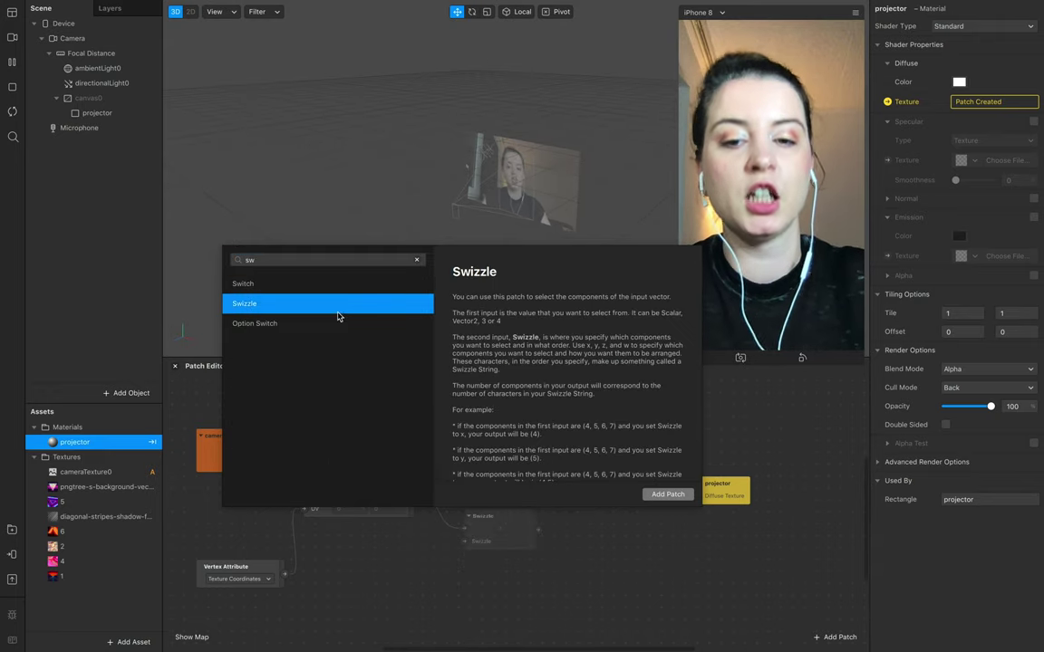
{"action": "left_click", "coordinate": [667, 495]}
{"action": "left_click_drag", "start_coordinate": [661, 492], "coordinate": [783, 501]}
Add a Multiply patch to the Swizzle output and set its second value to 0
{"action": "left_click_drag", "start_coordinate": [545, 534], "coordinate": [585, 534]}
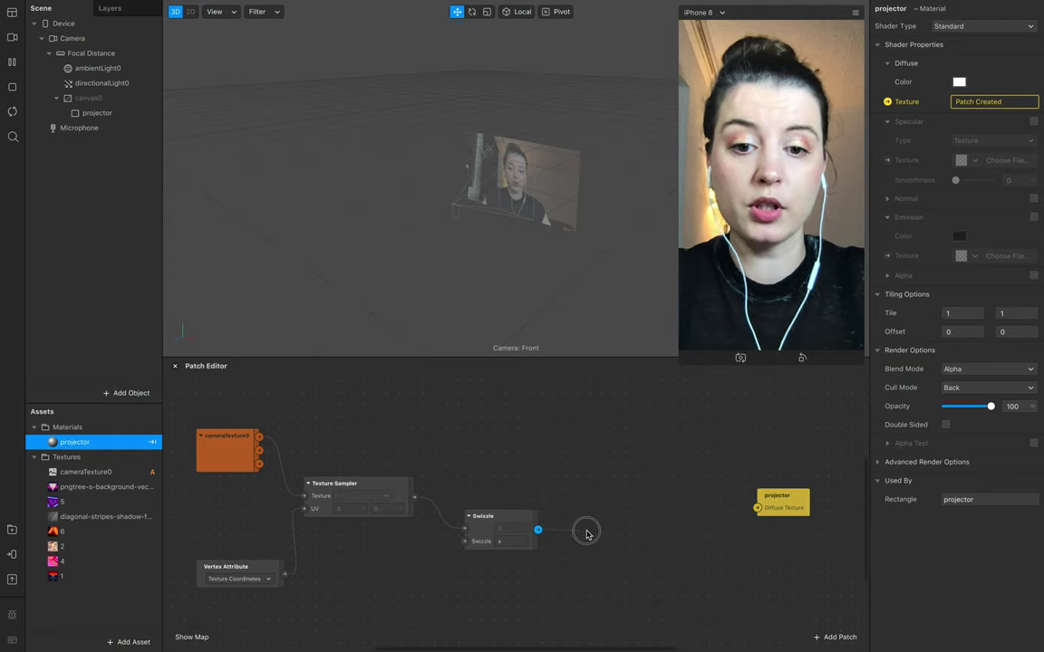
{"action": "type", "text": "mu"}
{"action": "key", "text": "Down"}
{"action": "key", "text": "Down"}
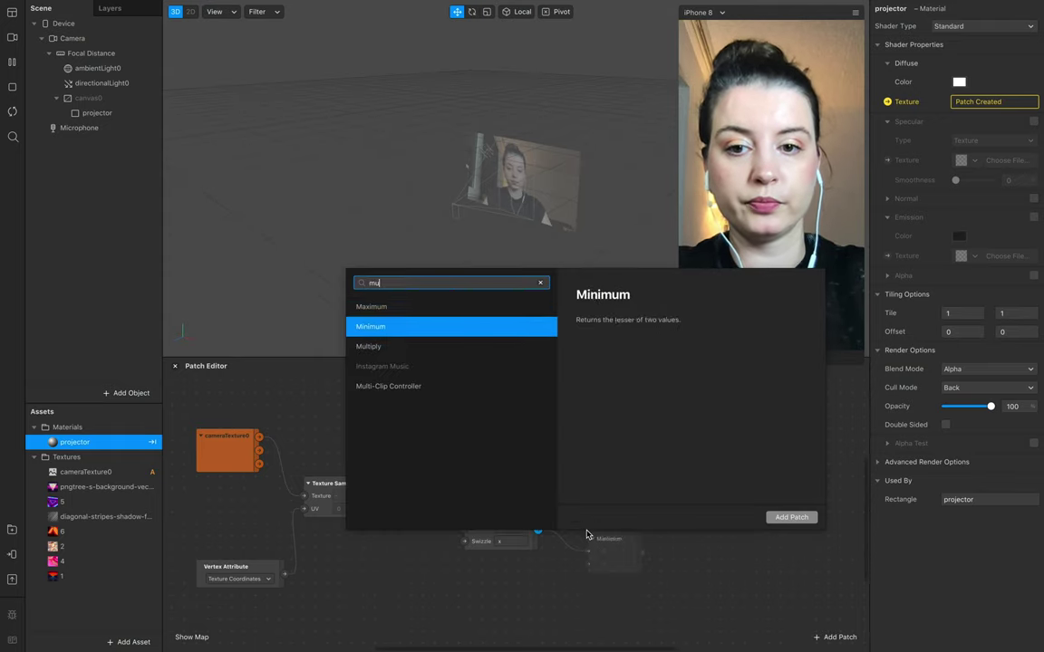
{"action": "key", "text": "Return"}
{"action": "left_click_drag", "start_coordinate": [606, 544], "coordinate": [595, 549]}
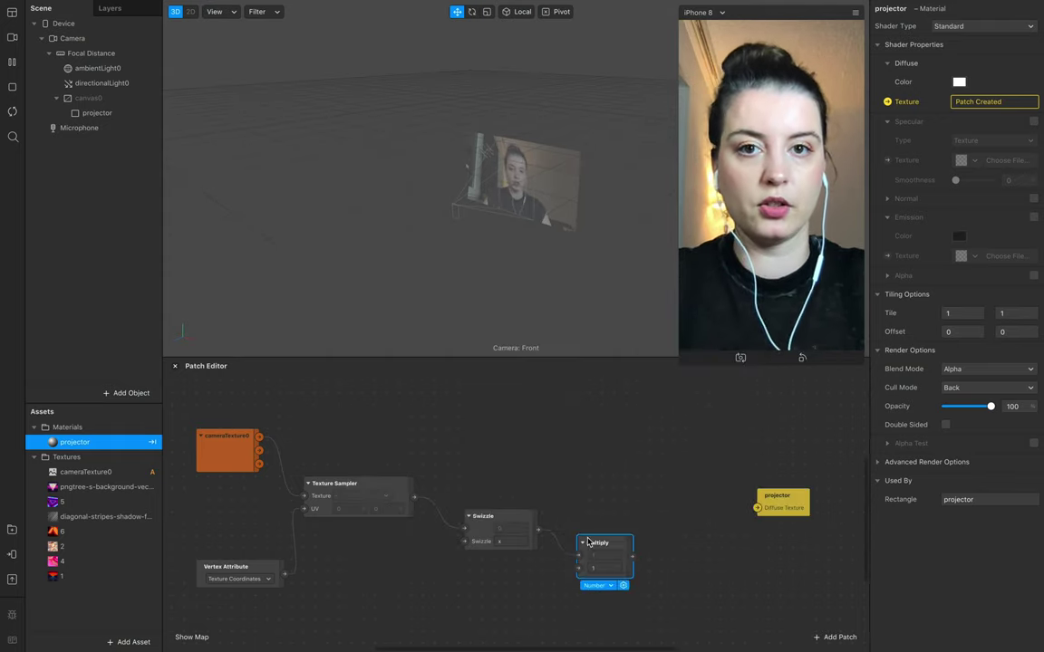
{"action": "left_click", "coordinate": [608, 570]}
{"action": "type", "text": "0"}
{"action": "left_click", "coordinate": [654, 575]}
Add an Add patch after Multiply and connect the Vertex Attribute output to its second input
{"action": "scroll", "coordinate": [679, 548], "scroll_direction": "right", "scroll_amount": 3}
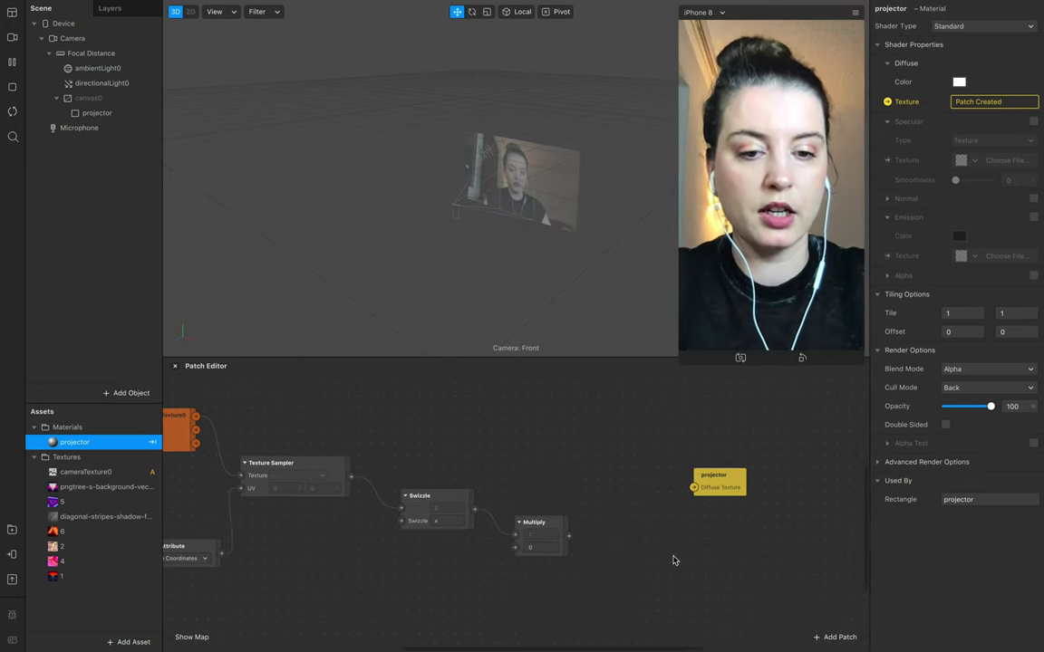
{"action": "double_click", "coordinate": [599, 544]}
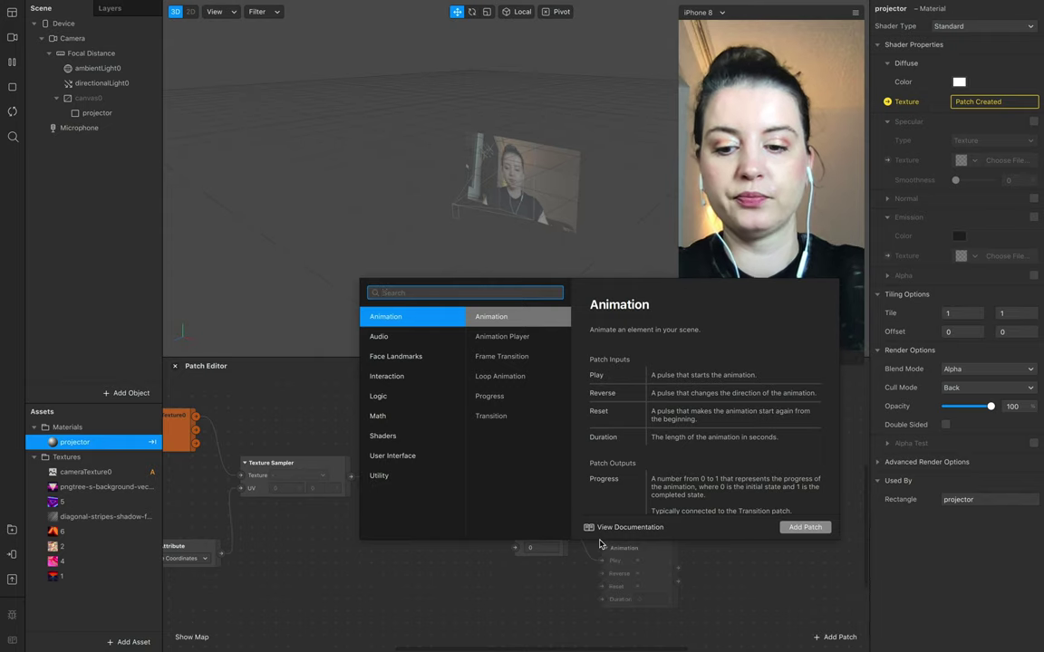
{"action": "type", "text": "add"}
{"action": "key", "text": "Return"}
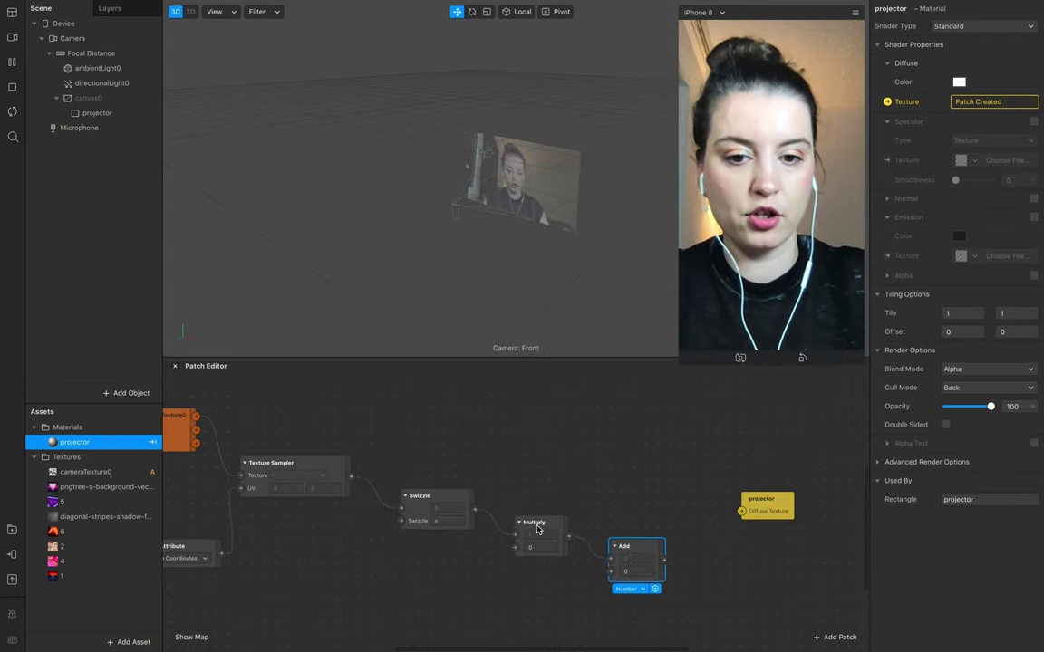
{"action": "left_click_drag", "start_coordinate": [222, 556], "coordinate": [612, 571]}
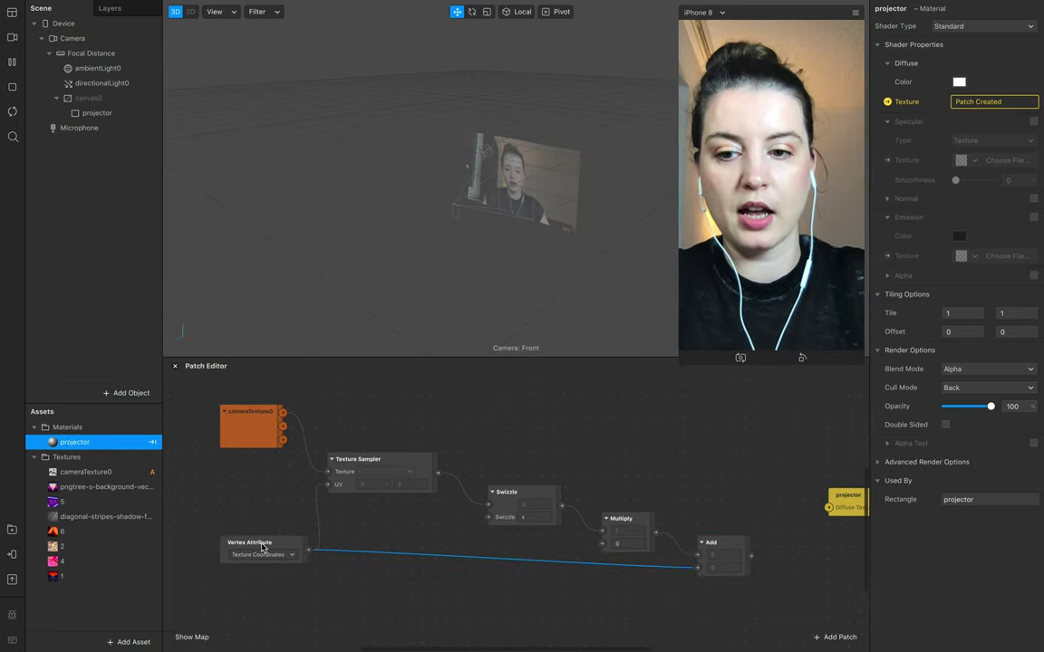
Move the projector patch farther away and add a second Texture Sampler from the Add patch's output
{"action": "scroll", "coordinate": [306, 550], "scroll_direction": "right", "scroll_amount": 5}
{"action": "left_click_drag", "start_coordinate": [659, 489], "coordinate": [771, 520]}
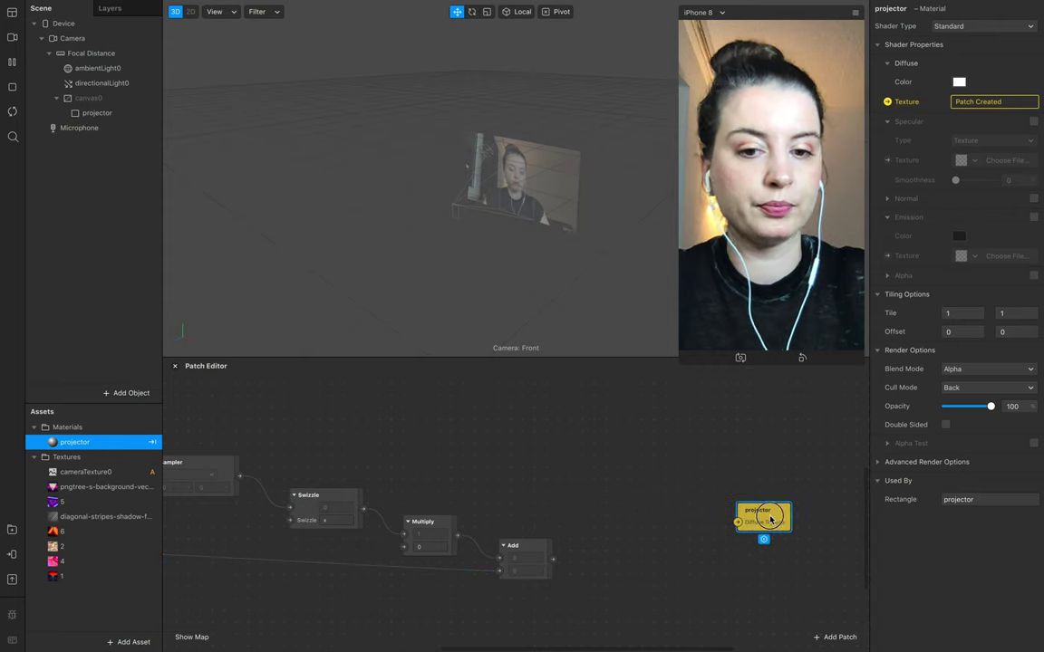
{"action": "left_click_drag", "start_coordinate": [553, 559], "coordinate": [601, 561]}
{"action": "type", "text": "sa"}
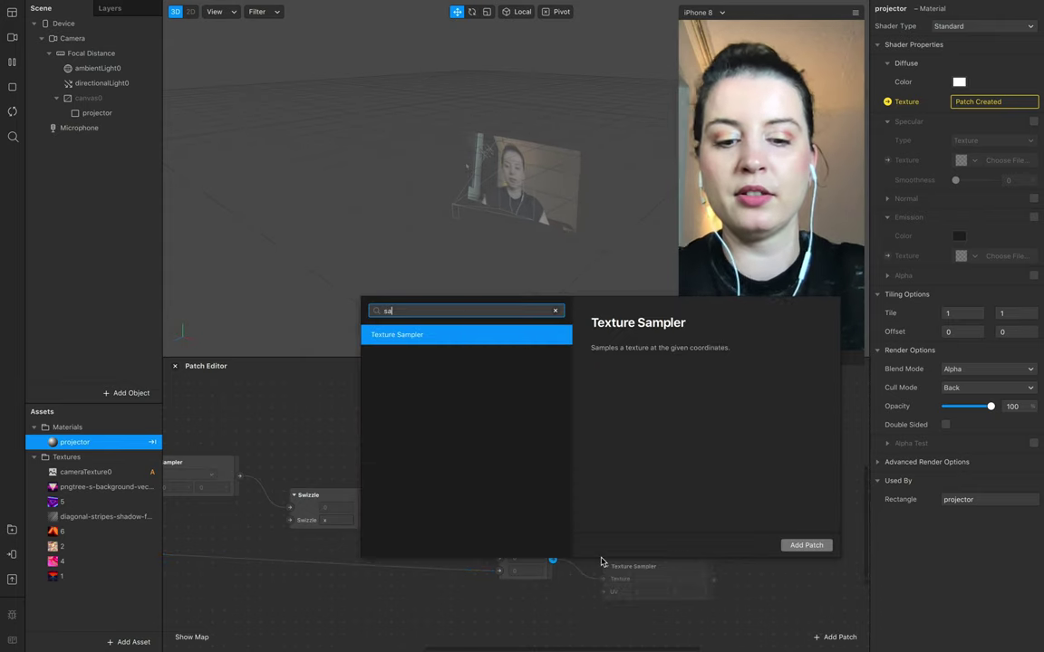
{"action": "type", "text": "m"}
{"action": "key", "text": "Return"}
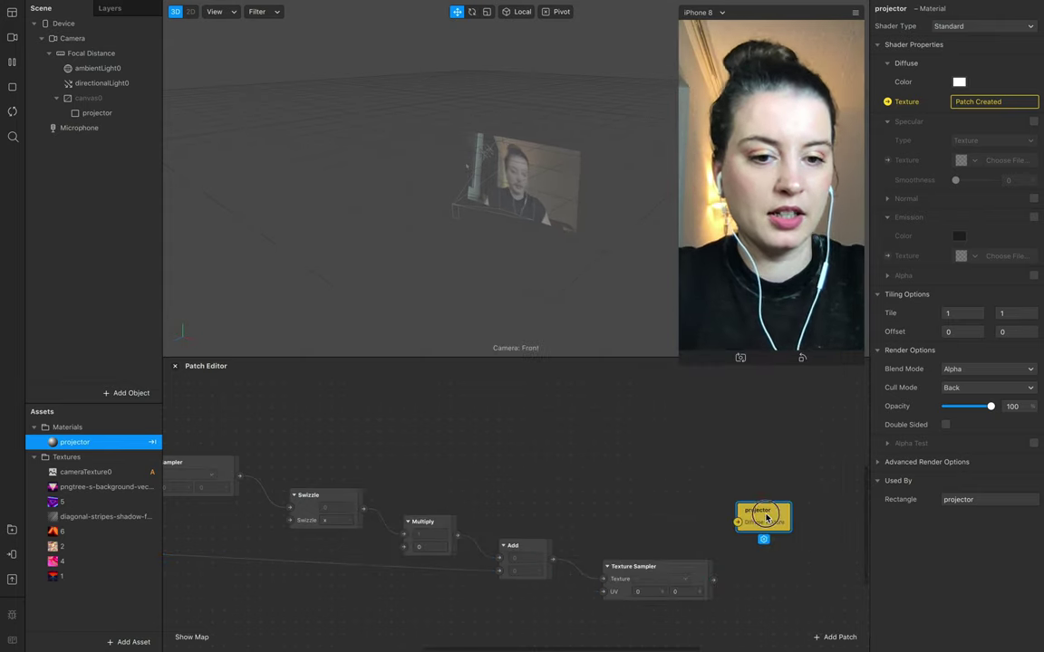
Reroute the Add output from the second Texture Sampler's Texture input to its UV input
{"action": "scroll", "coordinate": [605, 596], "scroll_direction": "right", "scroll_amount": 3}
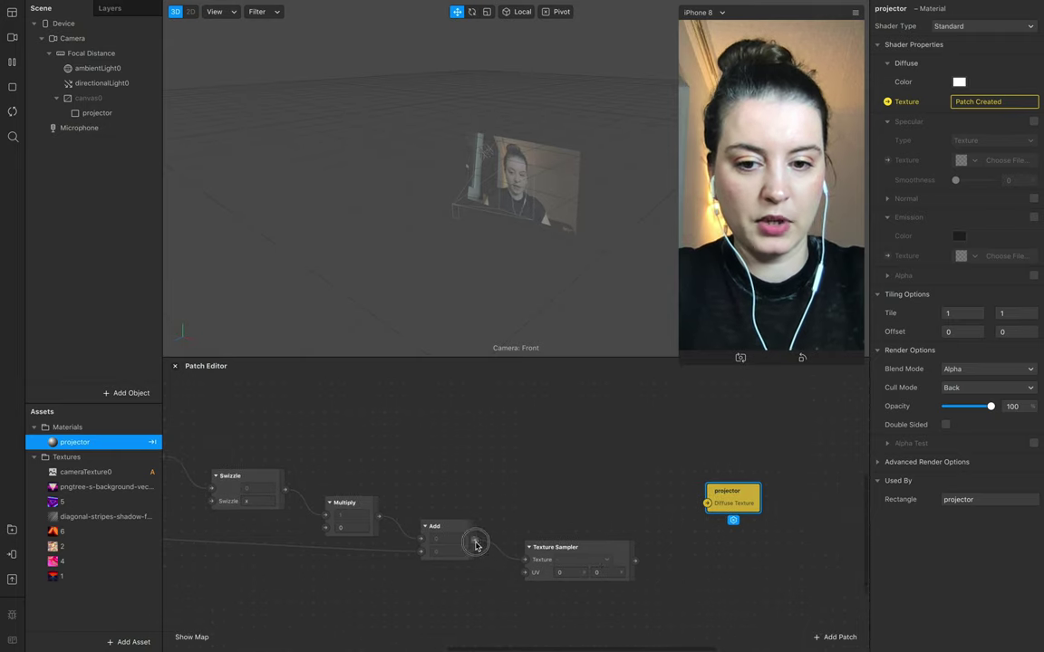
{"action": "double_click", "coordinate": [506, 506]}
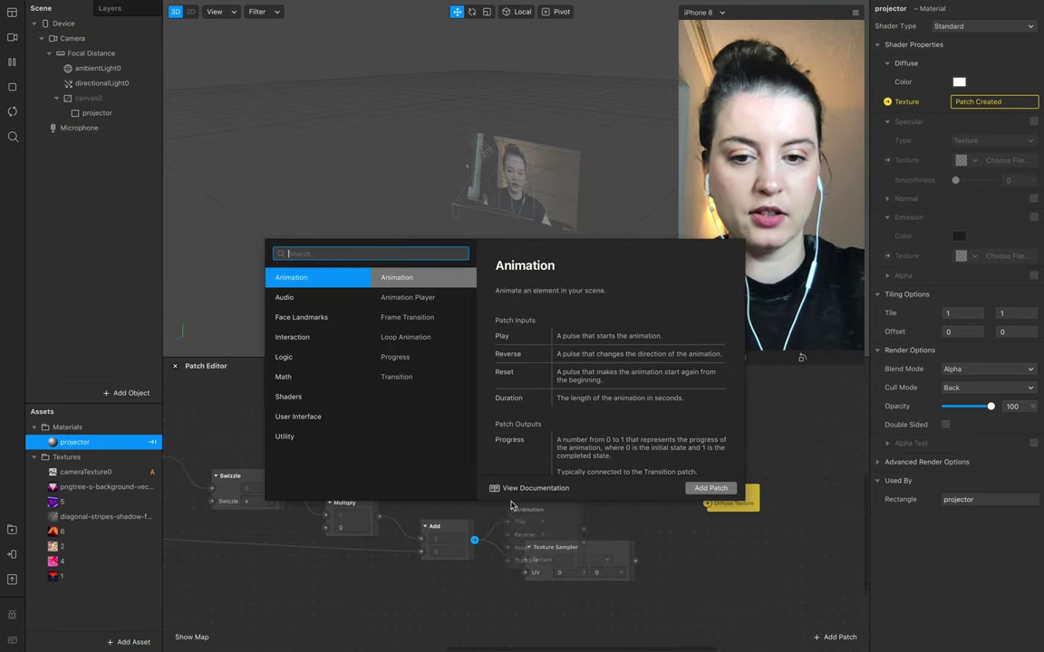
{"action": "left_click", "coordinate": [639, 526]}
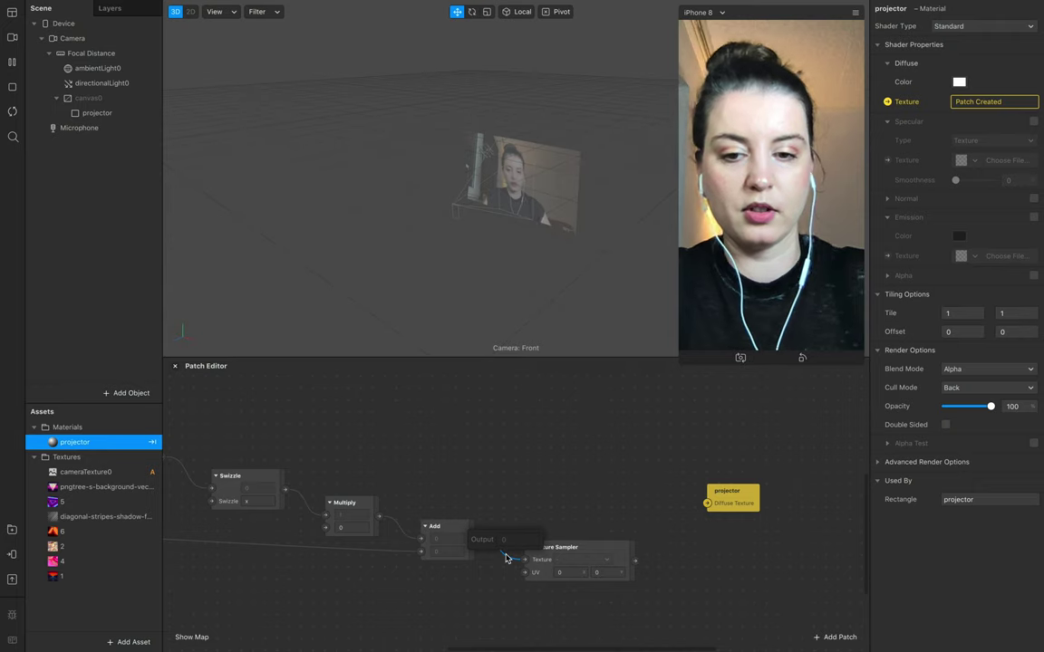
{"action": "left_click_drag", "start_coordinate": [474, 540], "coordinate": [524, 580]}
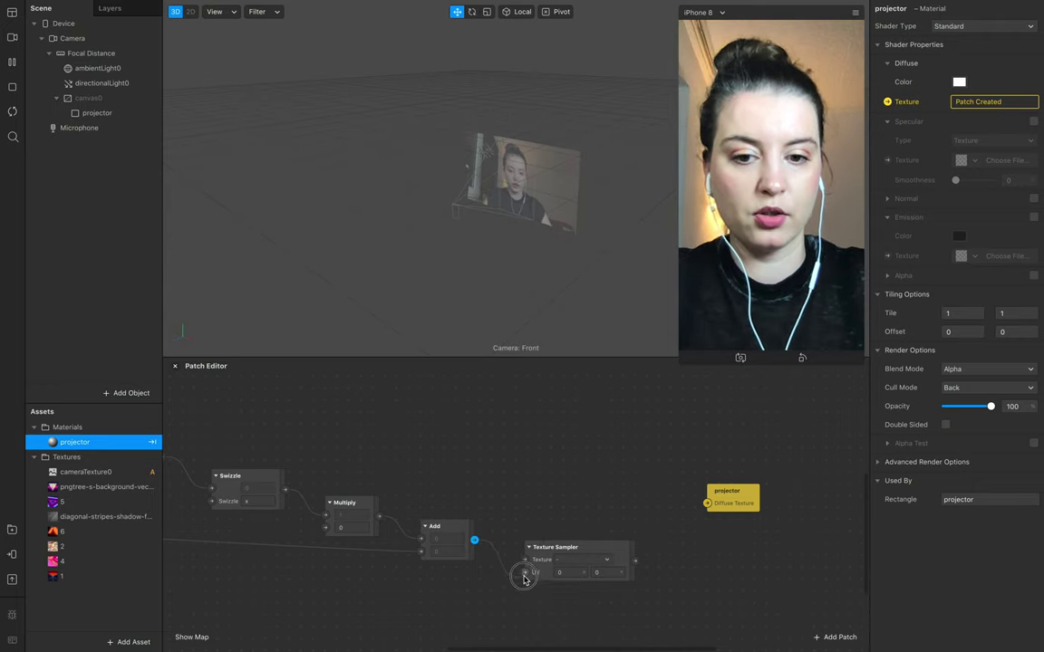
Set the second Texture Sampler's texture to image 2 and select texture 2 in the assets
{"action": "left_click", "coordinate": [569, 561]}
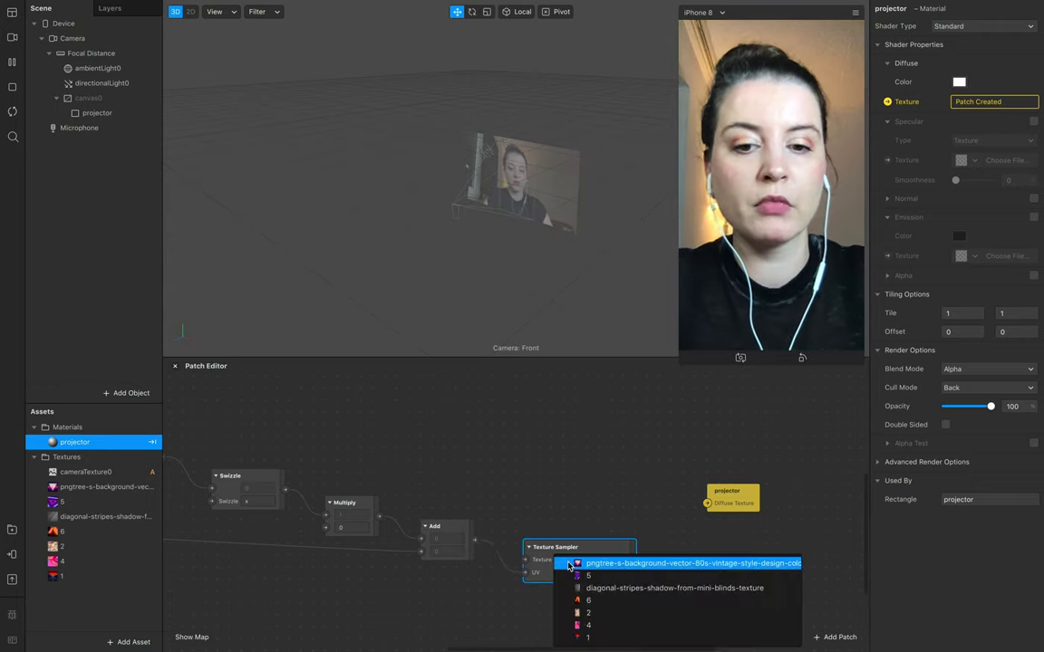
{"action": "left_click", "coordinate": [587, 615]}
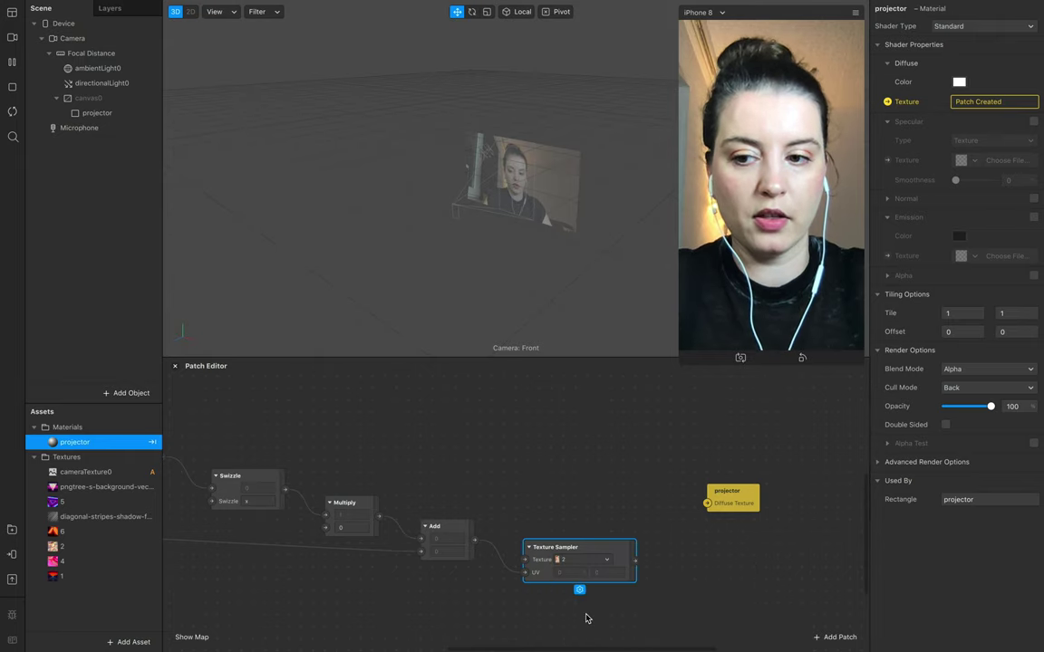
{"action": "left_click", "coordinate": [69, 549]}
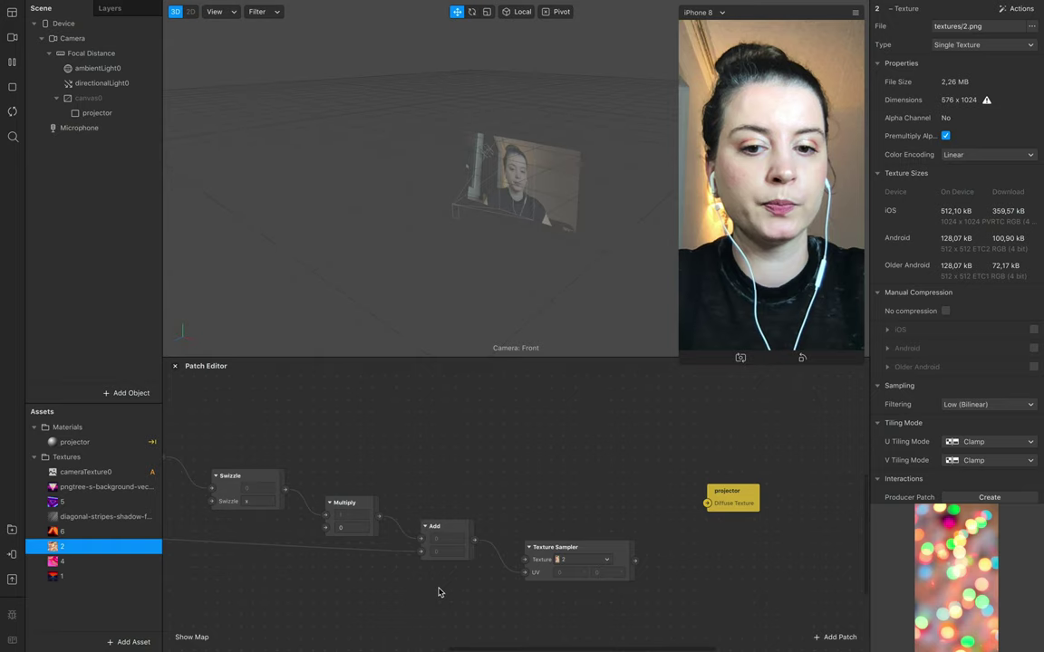
Add a Blend patch between the second Texture Sampler and projector, and connect its output to the projector's Diffuse Texture
{"action": "scroll", "coordinate": [745, 552], "scroll_direction": "right", "scroll_amount": 3}
{"action": "left_click_drag", "start_coordinate": [603, 491], "coordinate": [693, 491]}
{"action": "right_click", "coordinate": [544, 503]}
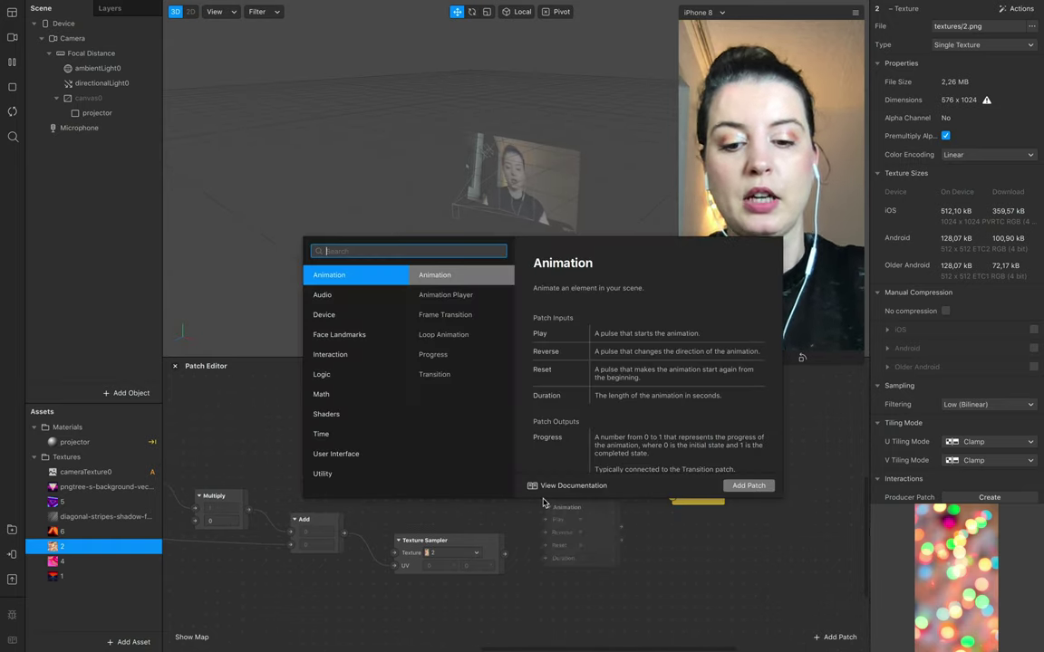
{"action": "type", "text": "bled"}
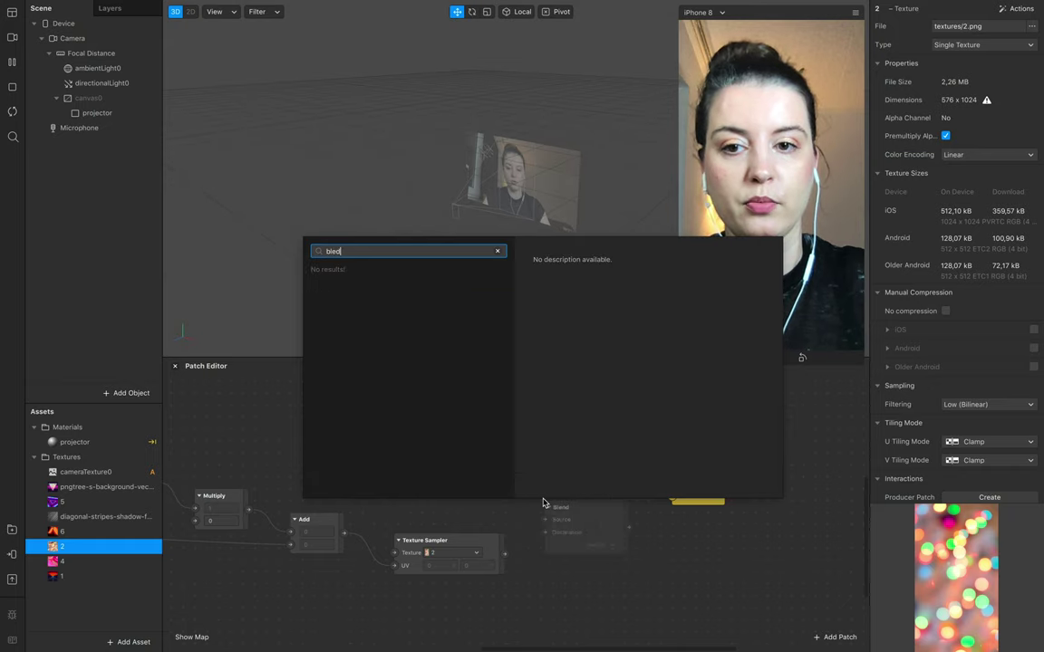
{"action": "key", "text": "BackSpace"}
{"action": "key", "text": "Return"}
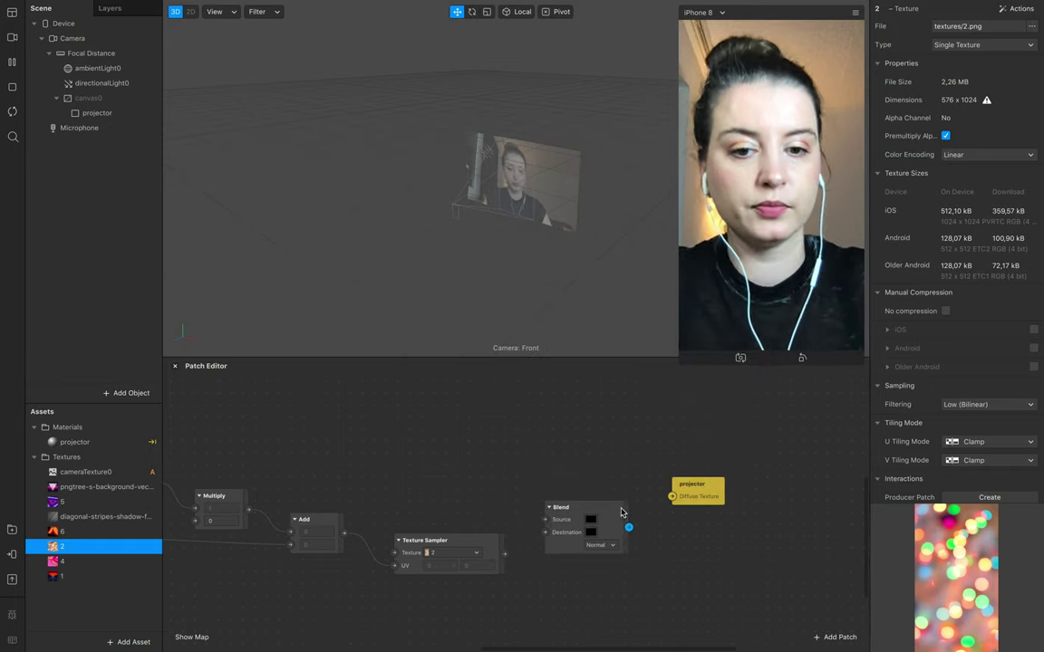
{"action": "left_click_drag", "start_coordinate": [624, 504], "coordinate": [672, 498]}
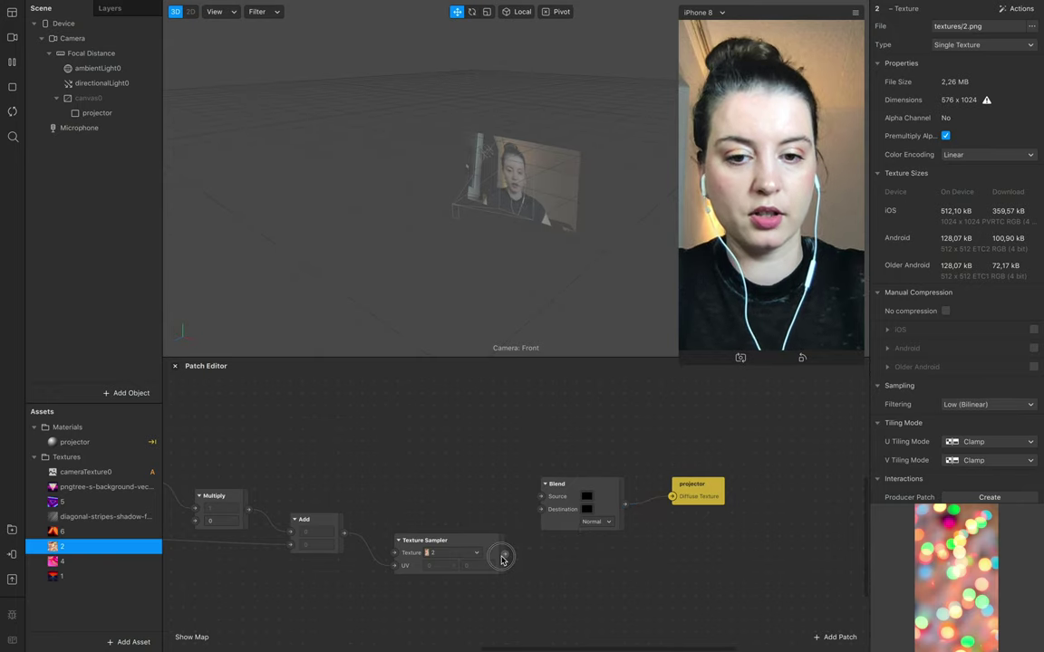
Connect the second Texture Sampler's output to the Blend patch's Destination input
{"action": "left_click_drag", "start_coordinate": [504, 556], "coordinate": [542, 497]}
{"action": "scroll", "coordinate": [552, 561], "scroll_direction": "left", "scroll_amount": 10}
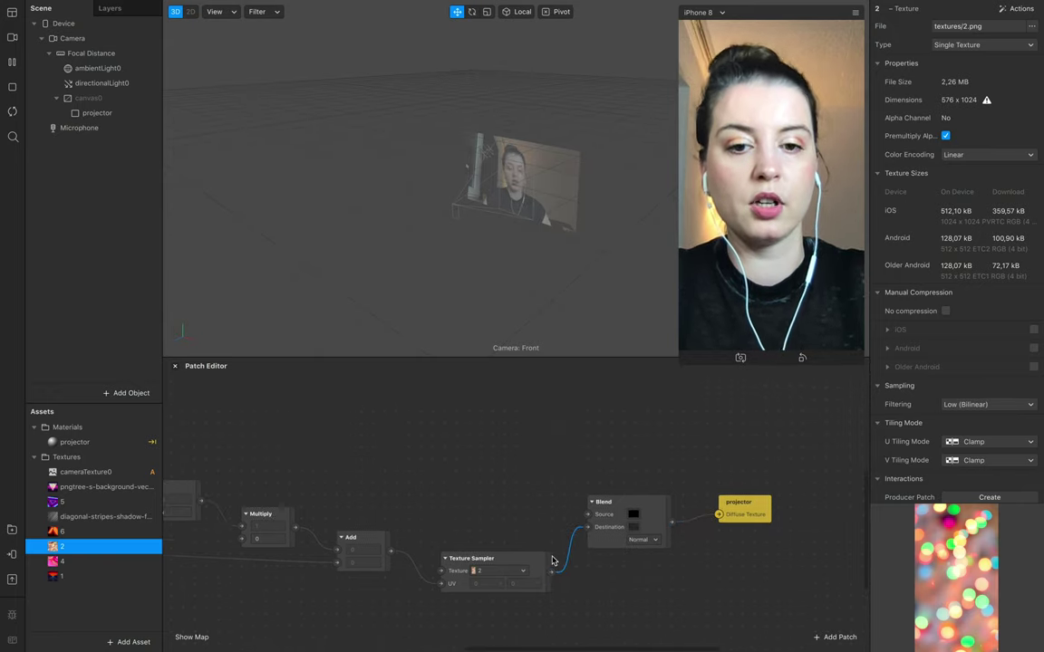
Add a Sender patch fed by the first output of the cameraTexture0 patch
{"action": "scroll", "coordinate": [552, 560], "scroll_direction": "left", "scroll_amount": 5}
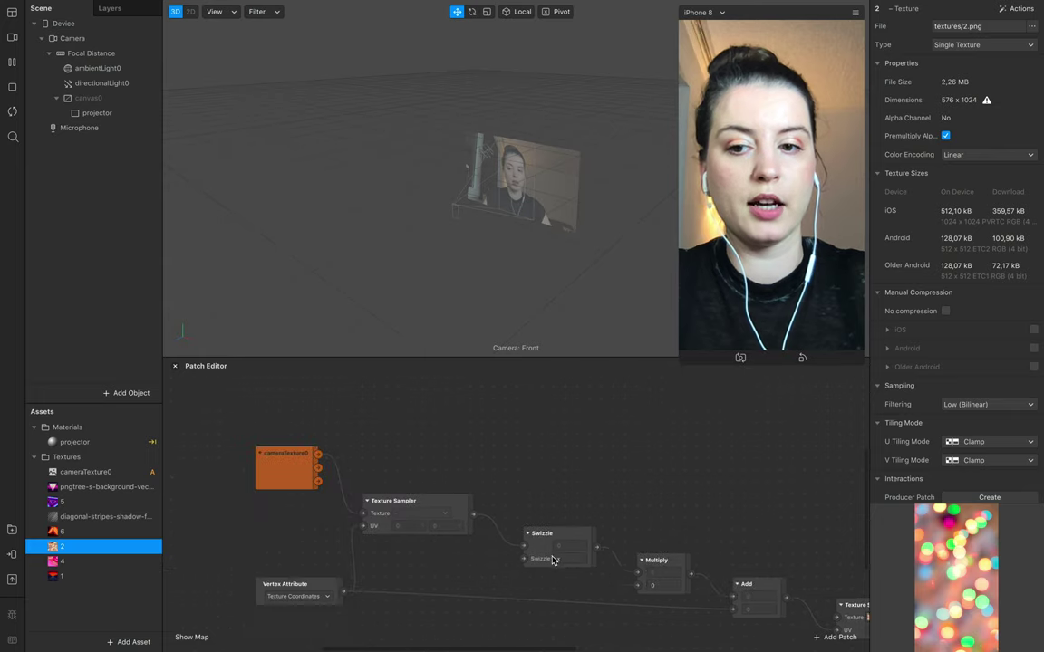
{"action": "double_click", "coordinate": [388, 438]}
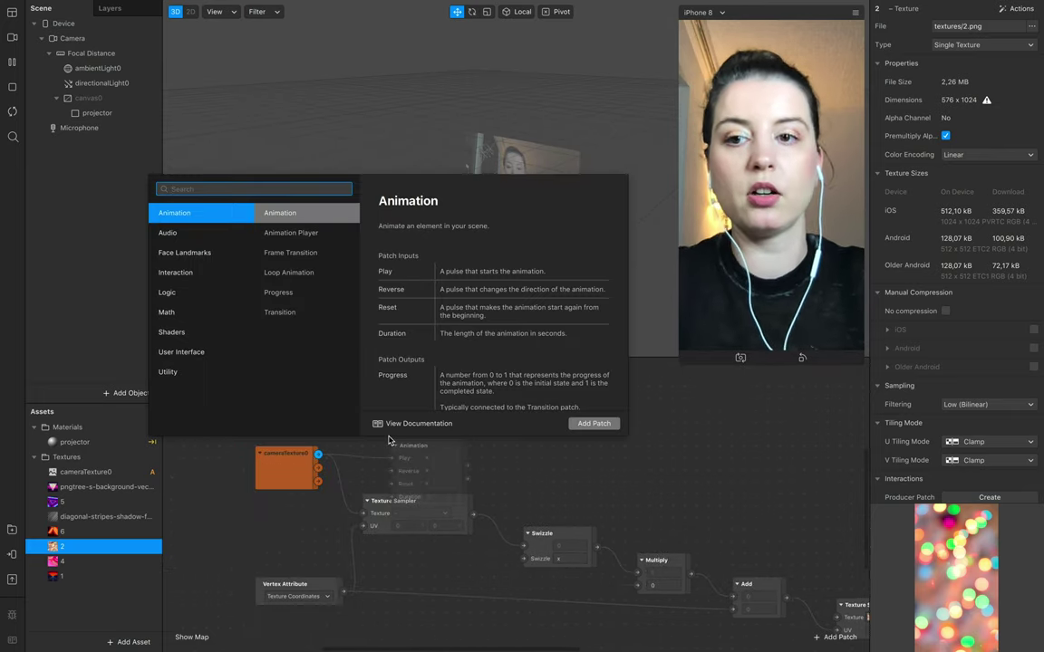
{"action": "type", "text": "sewn"}
{"action": "key", "text": "BackSpace"}
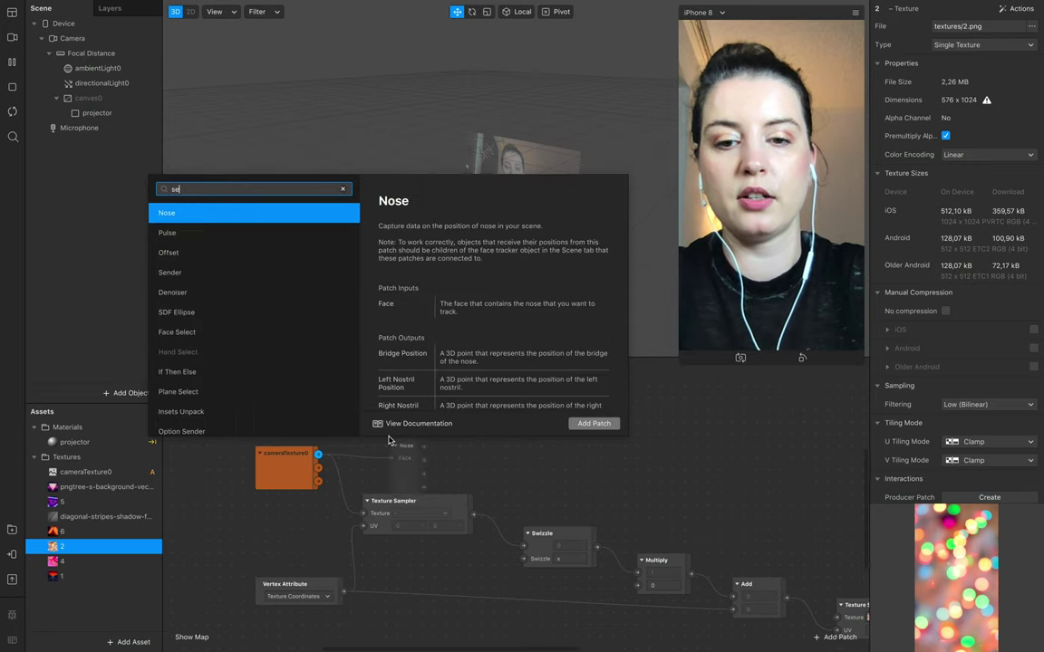
{"action": "type", "text": "nde"}
{"action": "key", "text": "Return"}
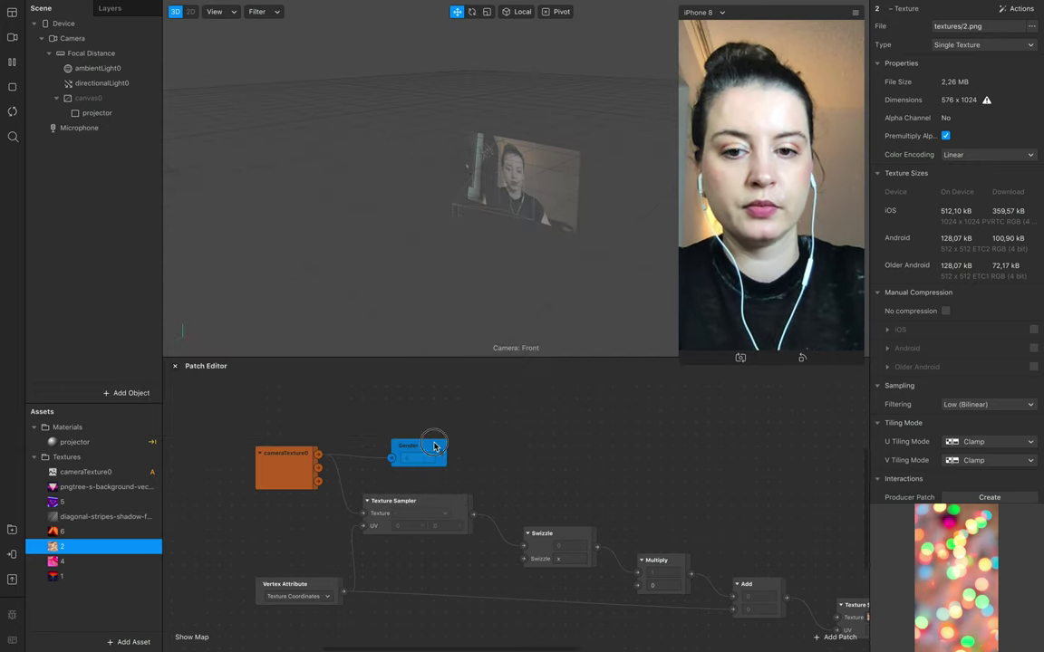
Create a receiver for the Sender patch and connect it to the Blend patch's Source input
{"action": "right_click", "coordinate": [432, 461]}
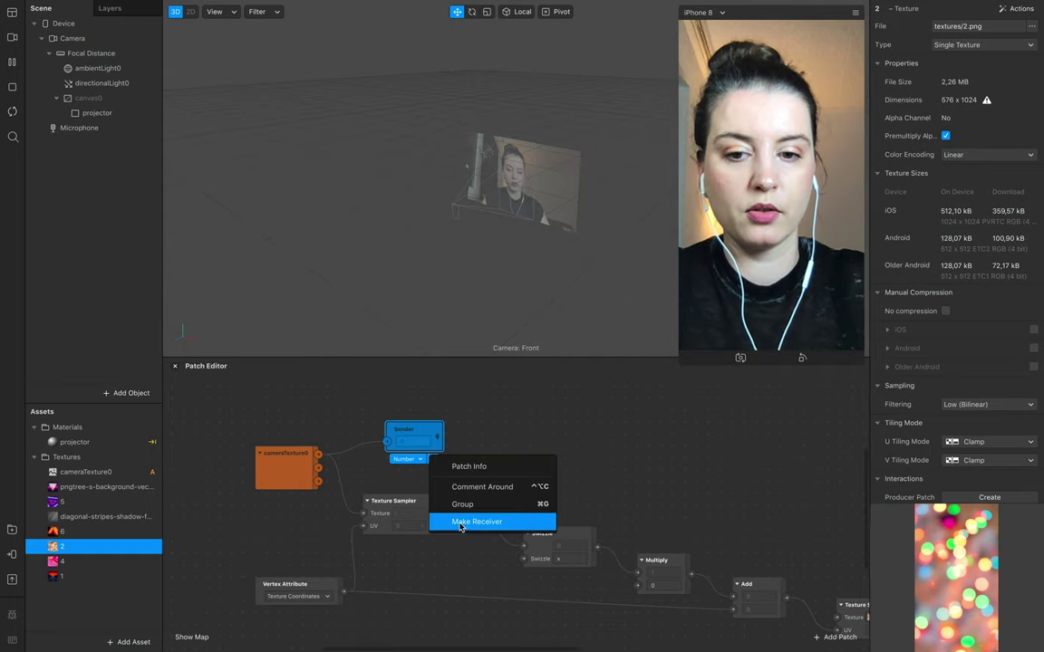
{"action": "left_click", "coordinate": [496, 522]}
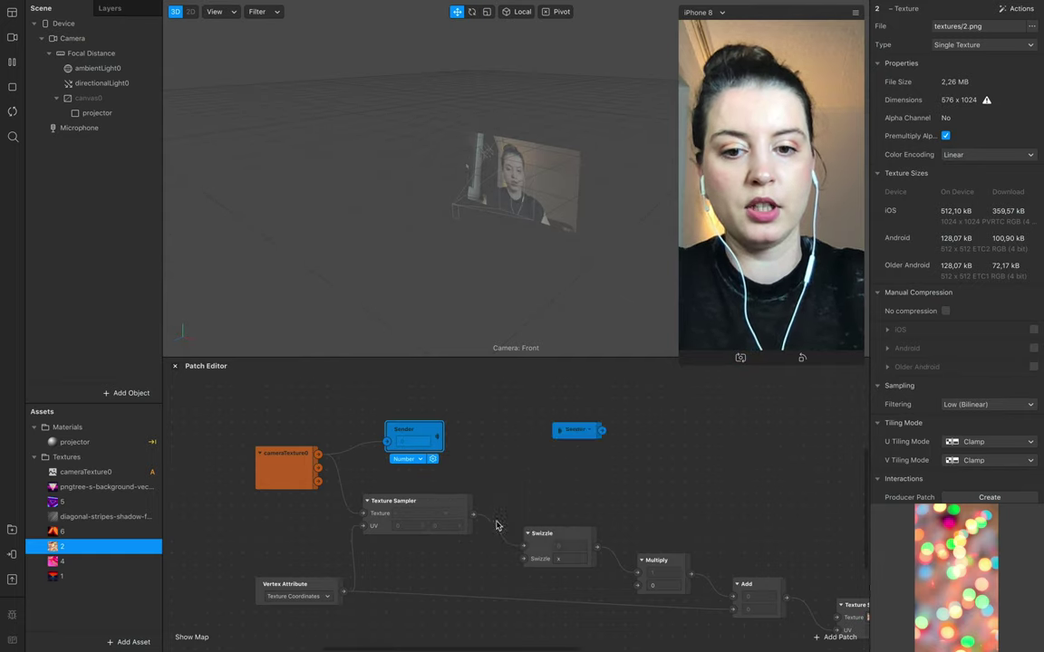
{"action": "scroll", "coordinate": [737, 489], "scroll_direction": "right", "scroll_amount": 5}
{"action": "left_click_drag", "start_coordinate": [281, 436], "coordinate": [689, 567]}
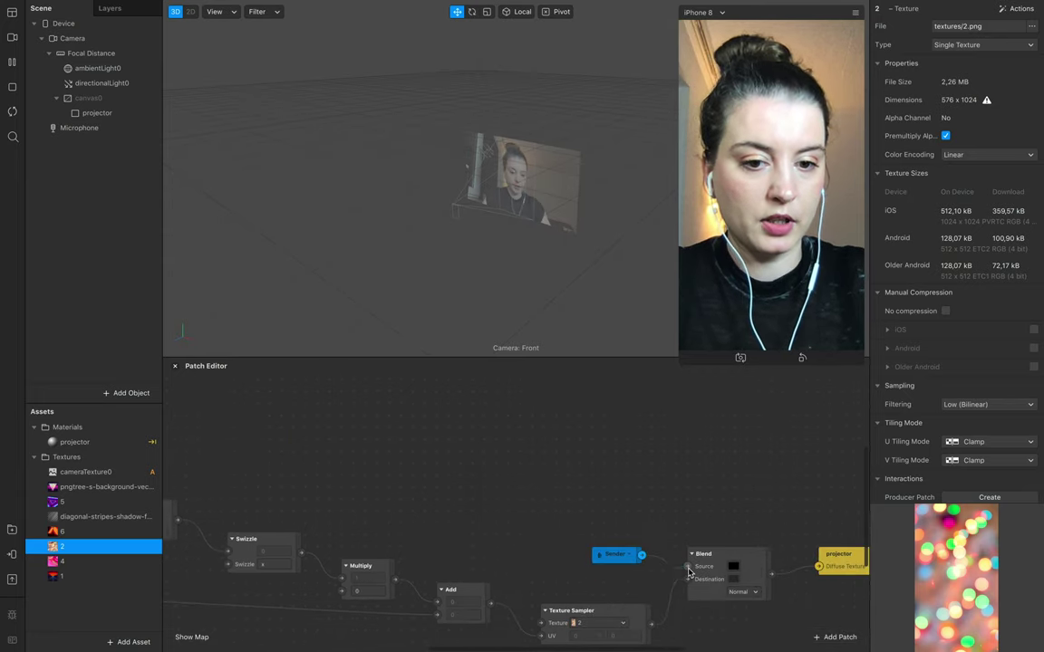
{"action": "scroll", "coordinate": [689, 571], "scroll_direction": "down", "scroll_amount": 3}
{"action": "scroll", "coordinate": [689, 571], "scroll_direction": "right", "scroll_amount": 3}
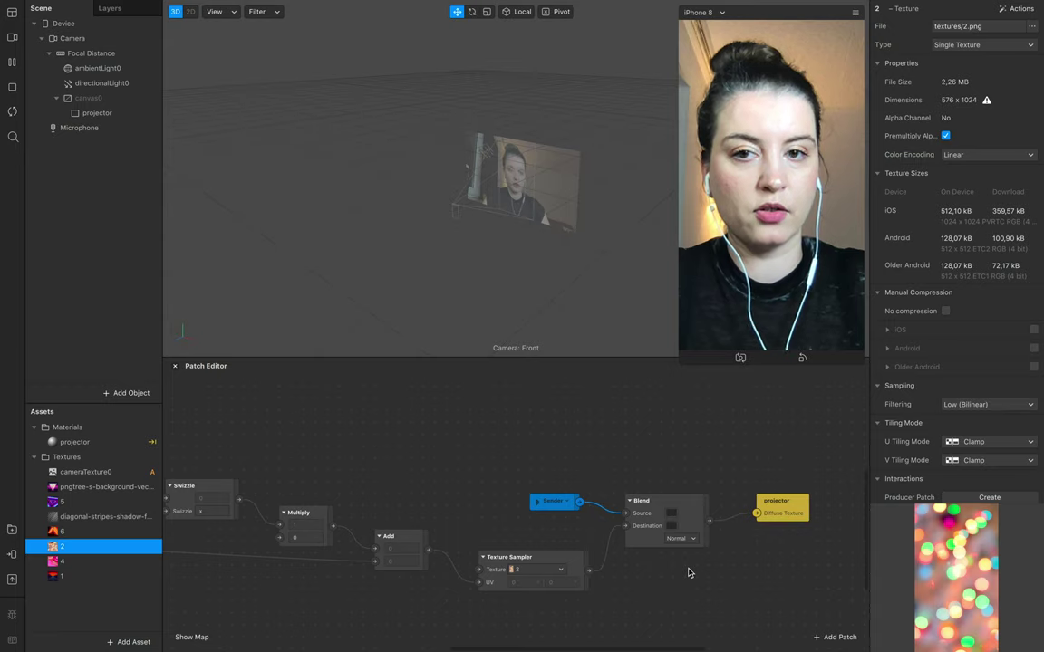
Make canvas0 visible and set the Blend patch's mode to PlusDarker
{"action": "left_click", "coordinate": [104, 99]}
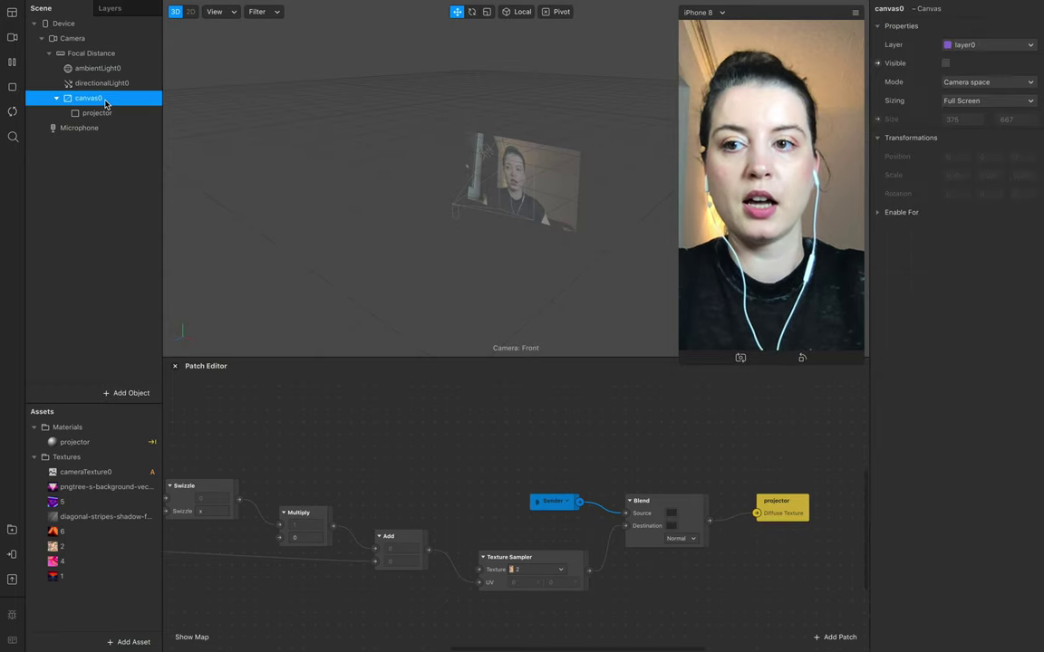
{"action": "left_click", "coordinate": [945, 63]}
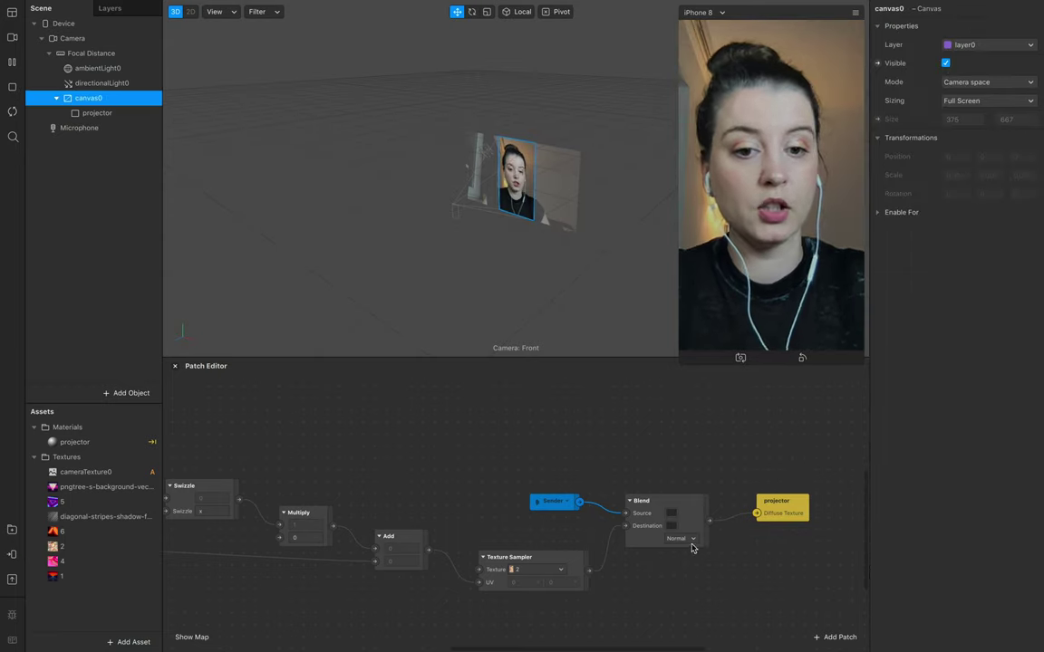
{"action": "left_click", "coordinate": [689, 539]}
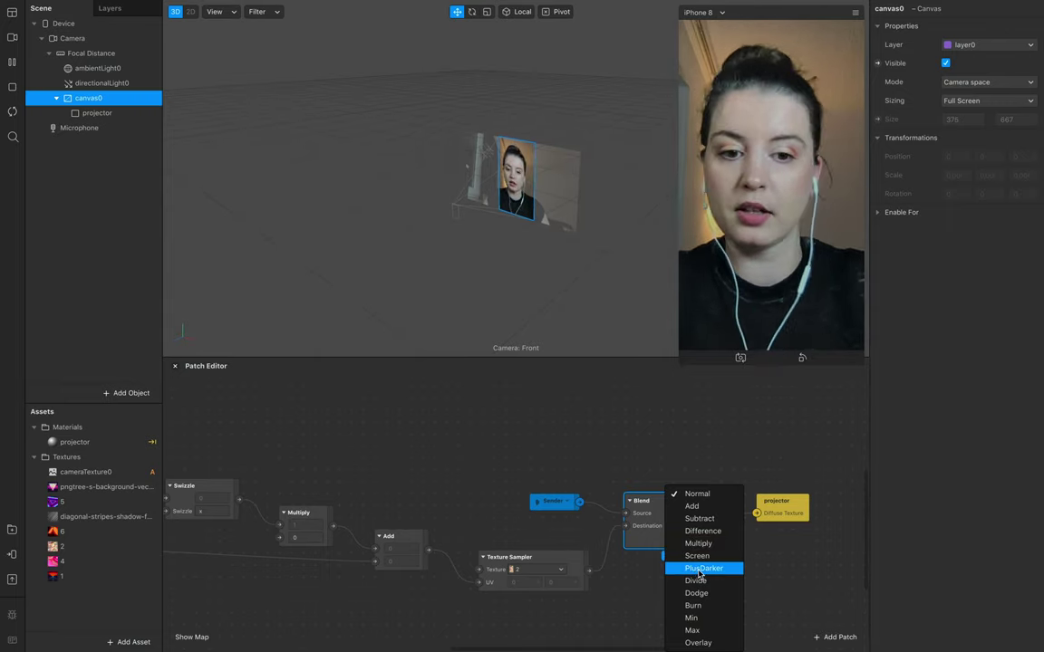
{"action": "left_click", "coordinate": [704, 568]}
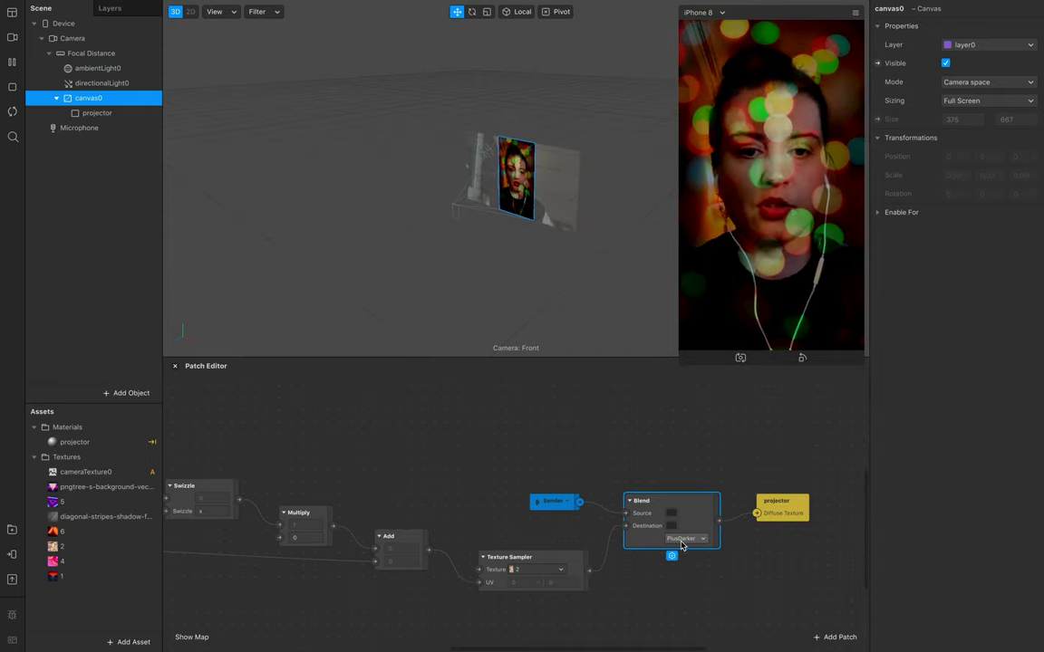
Set the Multiply patch's second value to 0,05
{"action": "scroll", "coordinate": [685, 544], "scroll_direction": "left", "scroll_amount": 10}
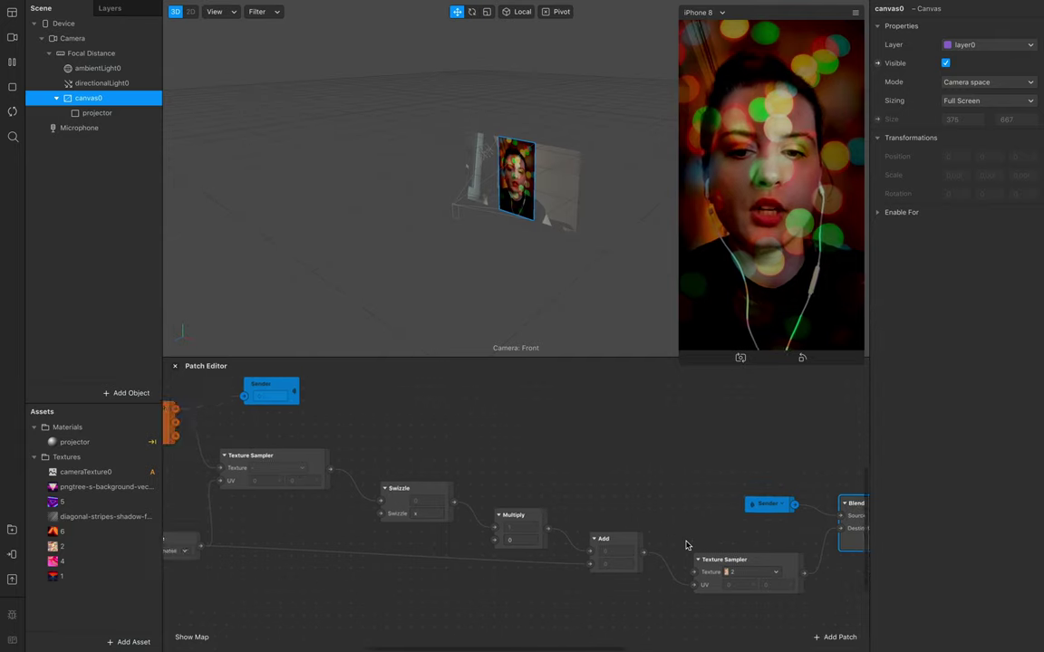
{"action": "scroll", "coordinate": [686, 543], "scroll_direction": "right", "scroll_amount": 2}
{"action": "left_click", "coordinate": [467, 527]}
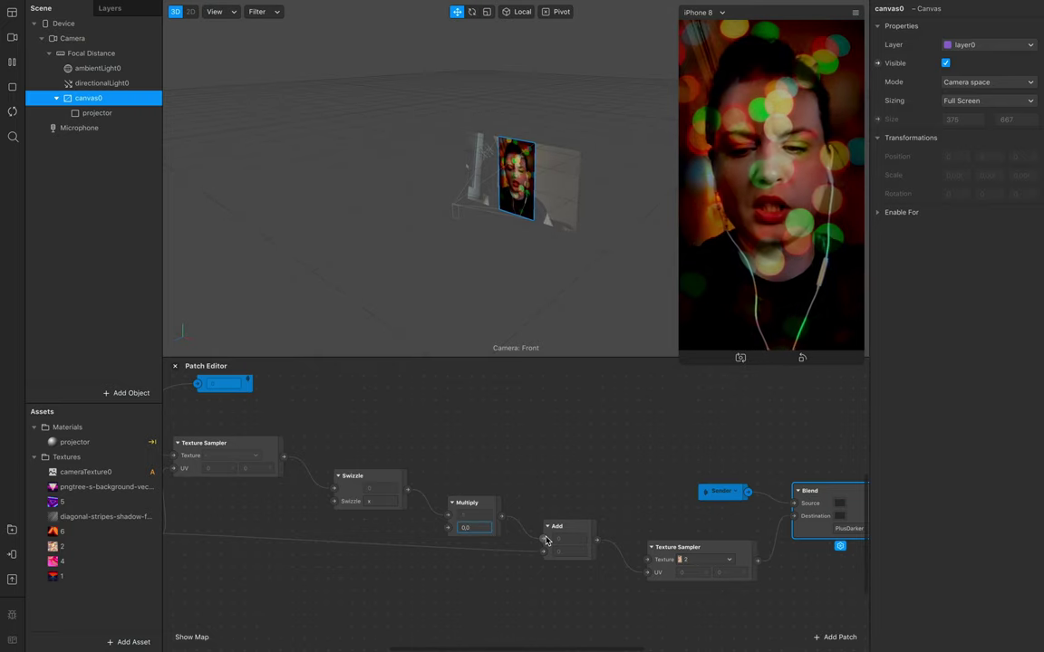
{"action": "type", "text": "0,05"}
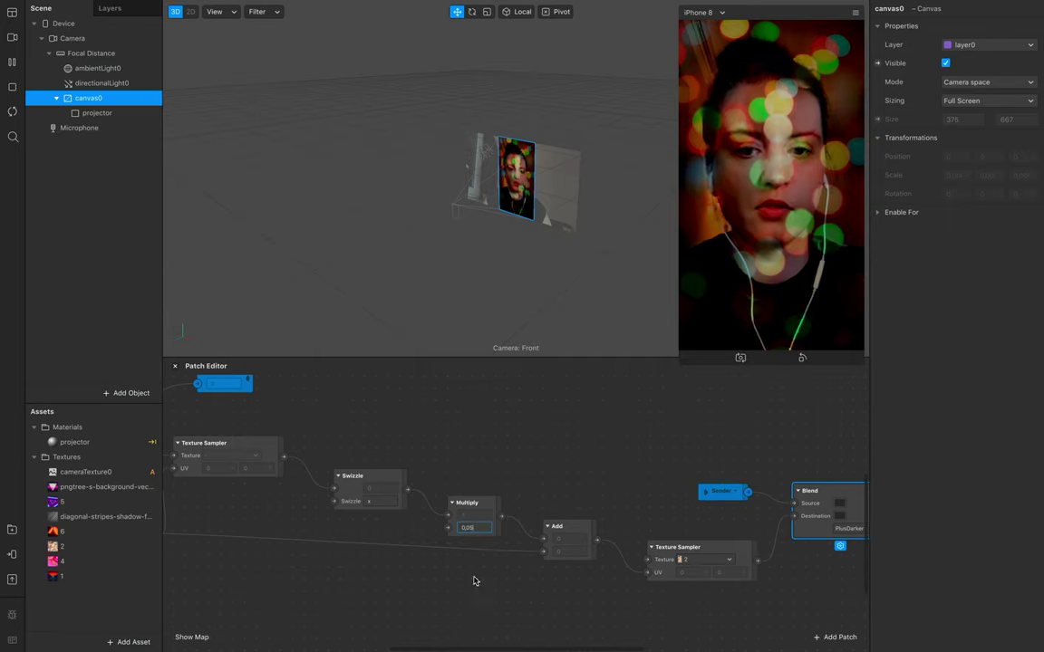
{"action": "left_click", "coordinate": [473, 581]}
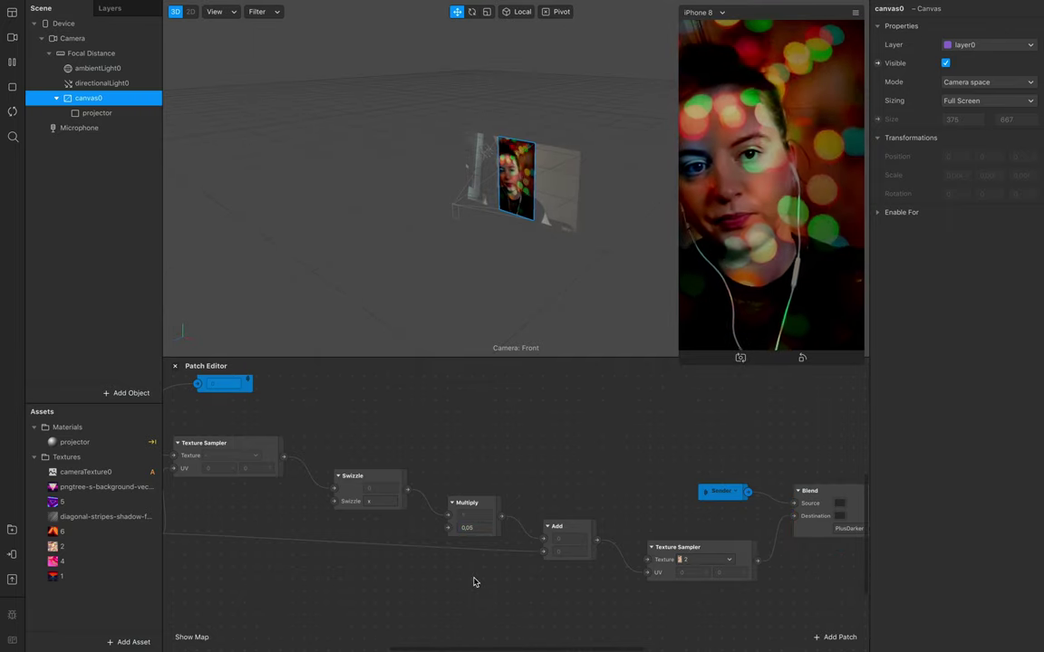
Extend the Swizzle patch's value to x0
{"action": "left_click", "coordinate": [374, 501]}
{"action": "type", "text": "0"}
{"action": "left_click", "coordinate": [455, 609]}
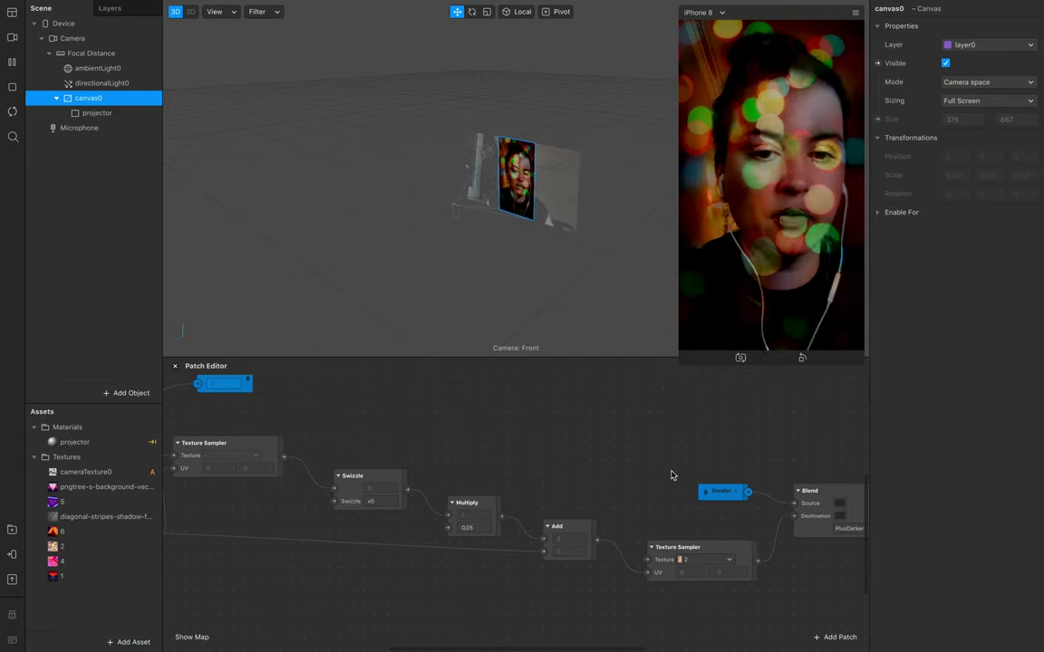
Change the Swizzle patch's value to xy
{"action": "scroll", "coordinate": [462, 559], "scroll_direction": "left", "scroll_amount": 5}
{"action": "scroll", "coordinate": [462, 559], "scroll_direction": "right", "scroll_amount": 3}
{"action": "left_click", "coordinate": [435, 492]}
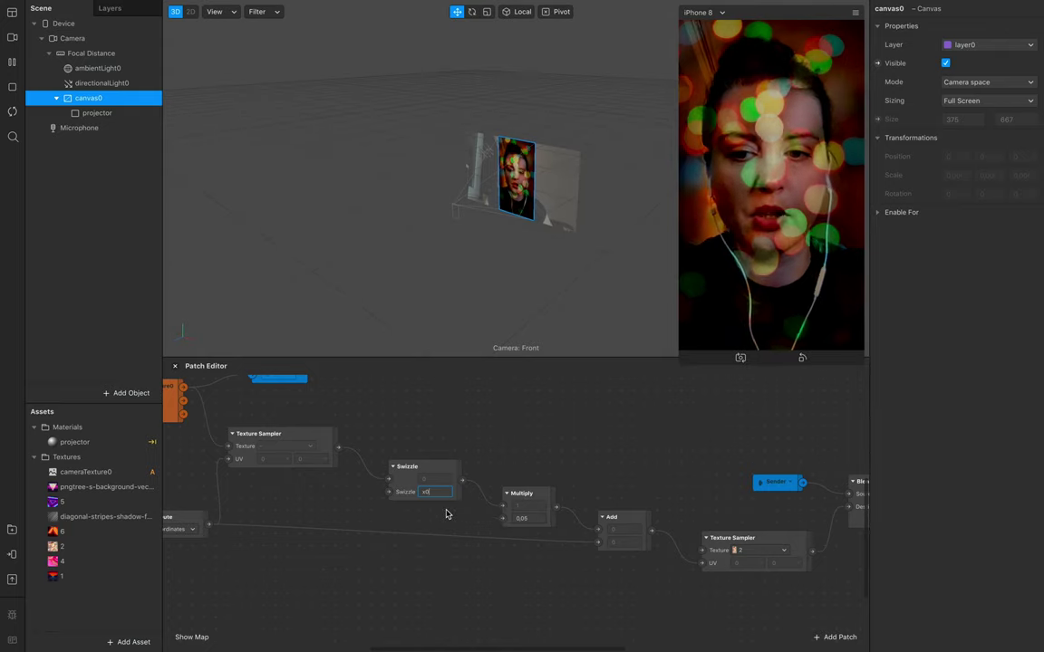
{"action": "scroll", "coordinate": [233, 425], "scroll_direction": "left", "scroll_amount": 3}
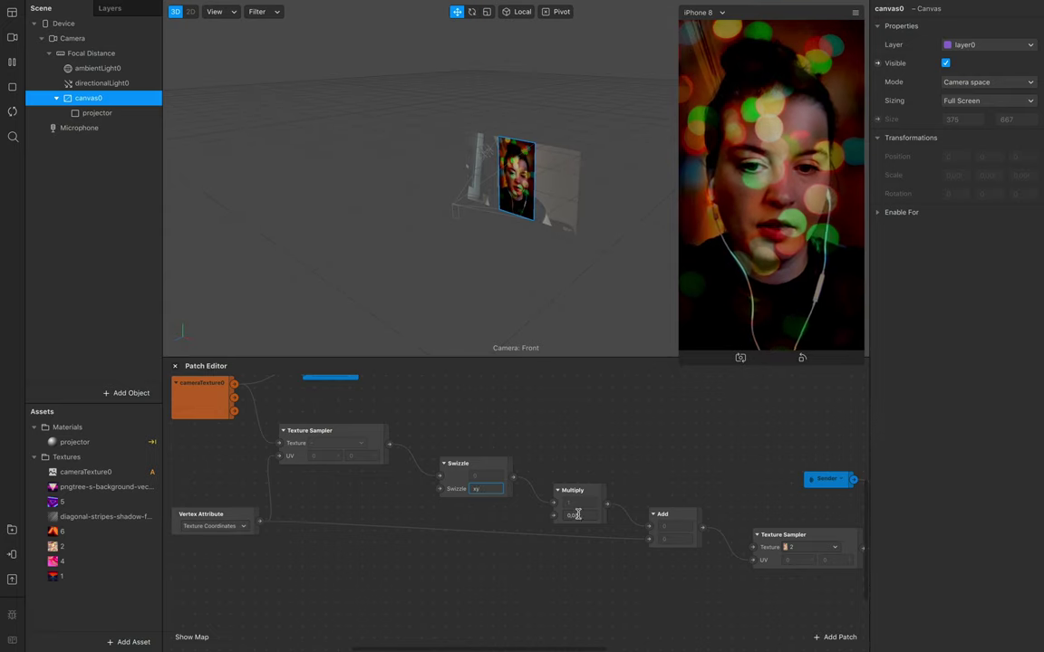
{"action": "left_click", "coordinate": [496, 547]}
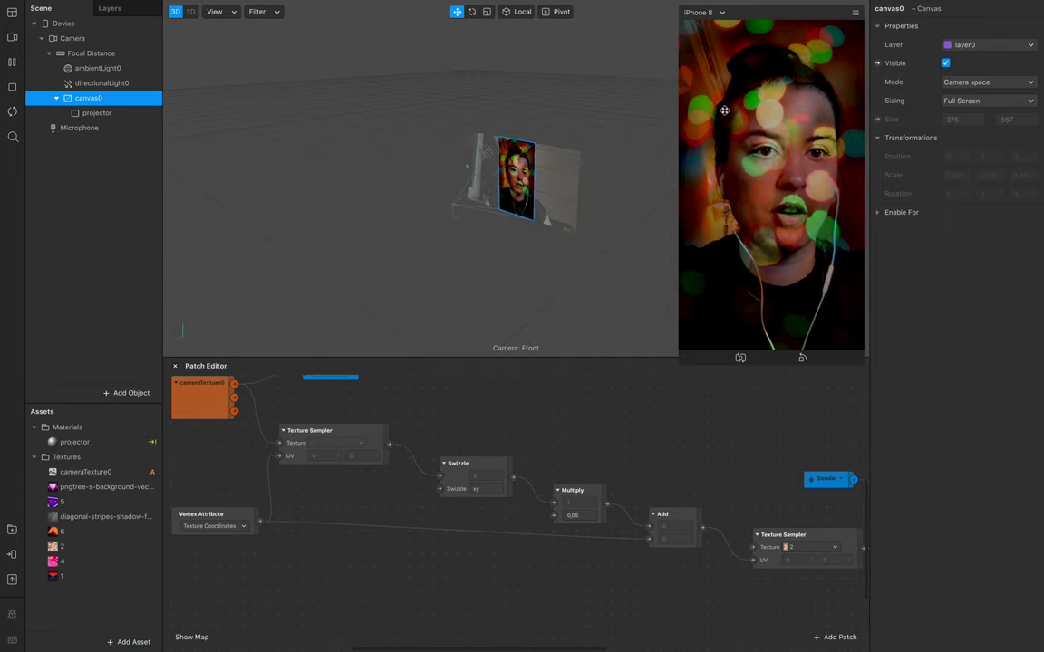
Set the Multiply patch's second value to -0,05 to reverse the distortion direction
{"action": "left_click", "coordinate": [571, 514]}
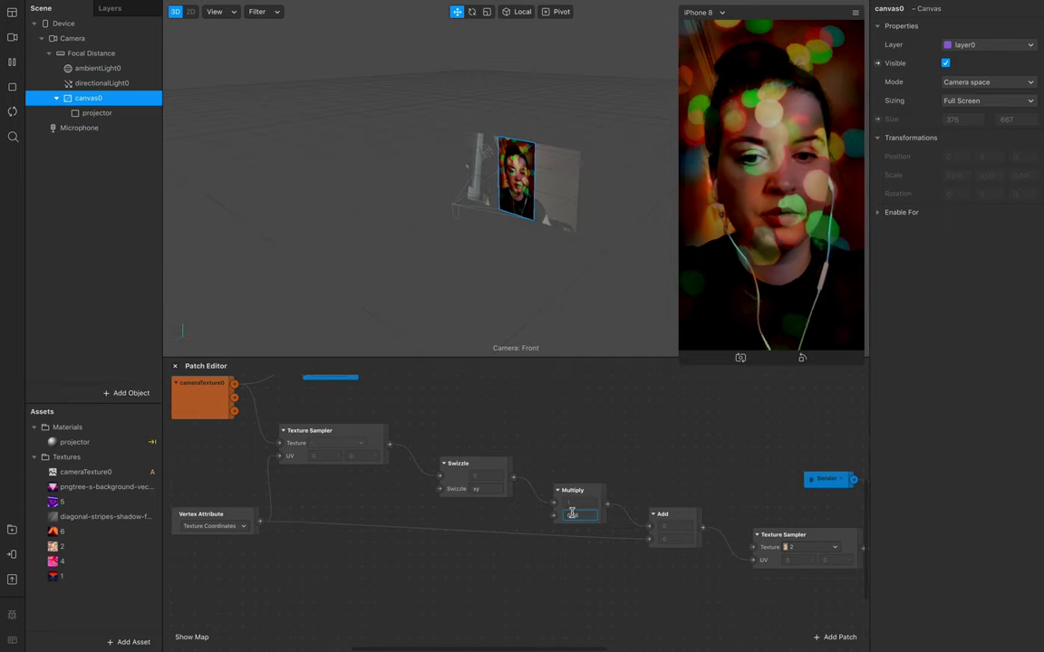
{"action": "type", "text": "-0.05"}
{"action": "left_click", "coordinate": [622, 624]}
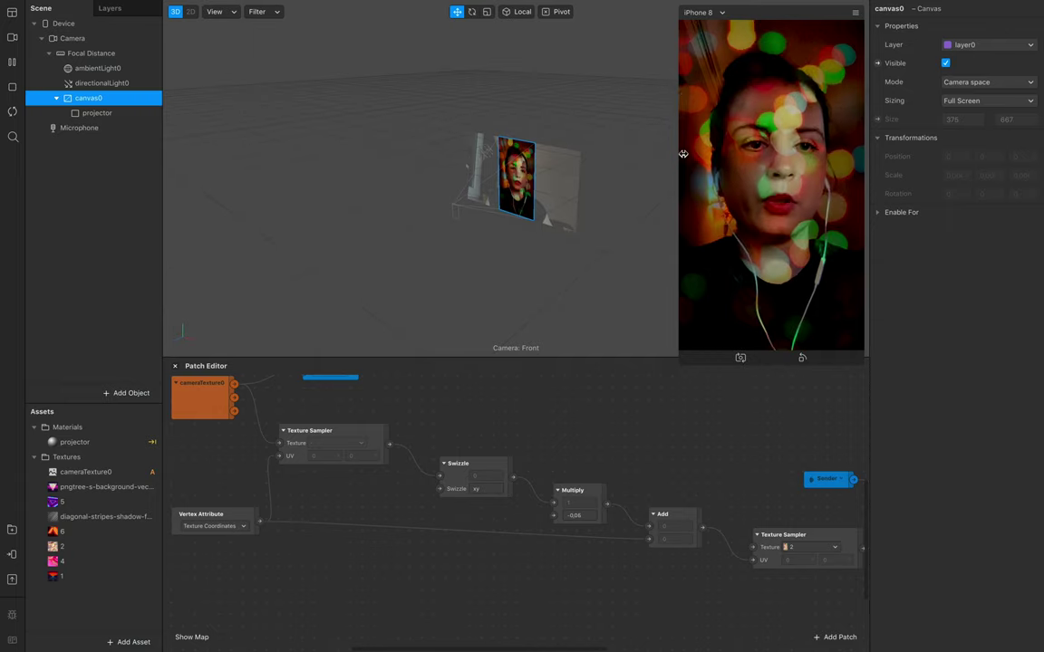
Try the value 0y in the Swizzle patch, and replace it with xy
{"action": "left_click", "coordinate": [477, 489]}
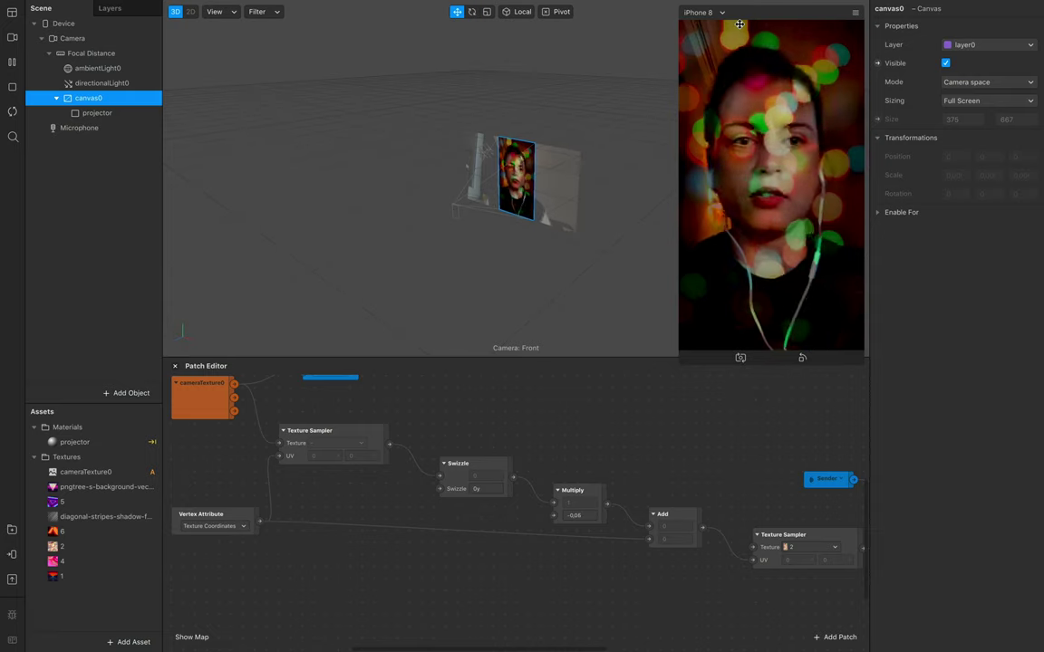
{"action": "left_click", "coordinate": [476, 489]}
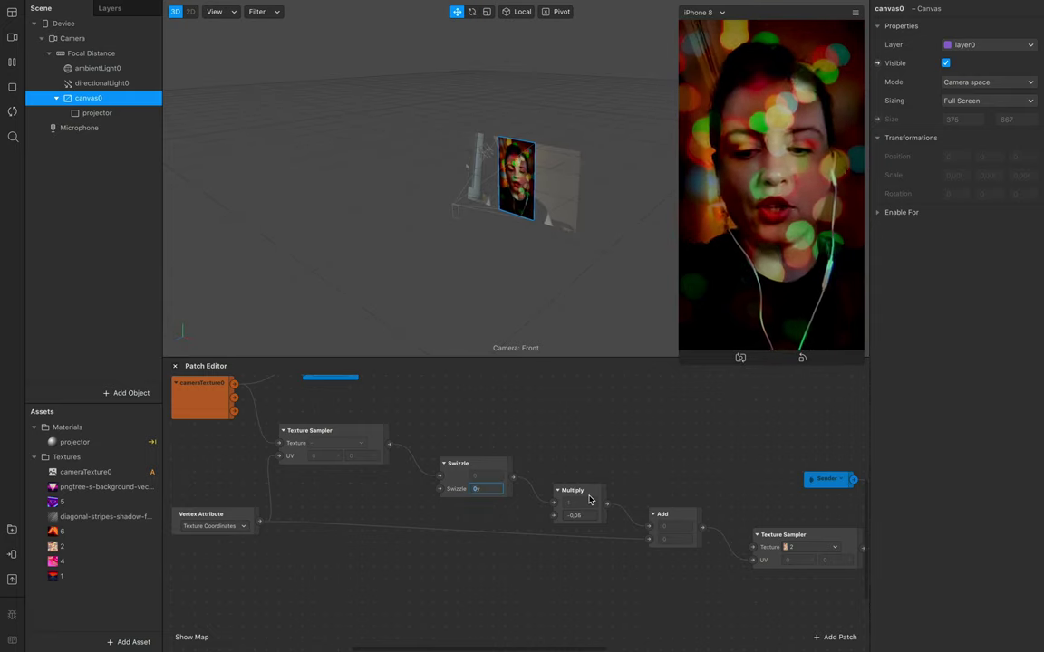
{"action": "left_click", "coordinate": [582, 608]}
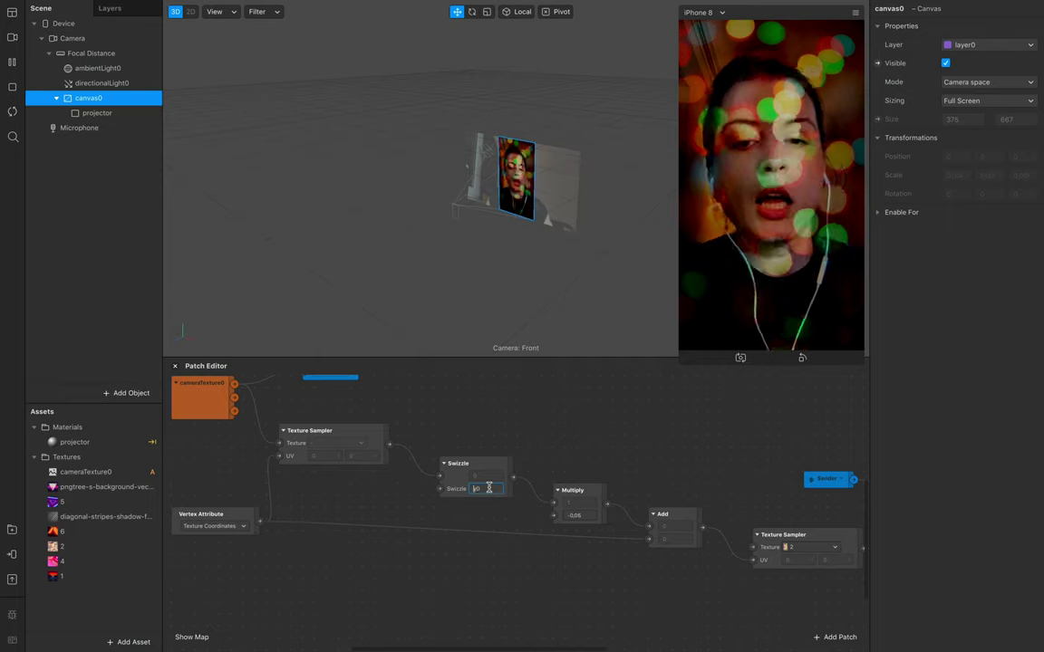
{"action": "type", "text": "xy"}
{"action": "left_click", "coordinate": [478, 604]}
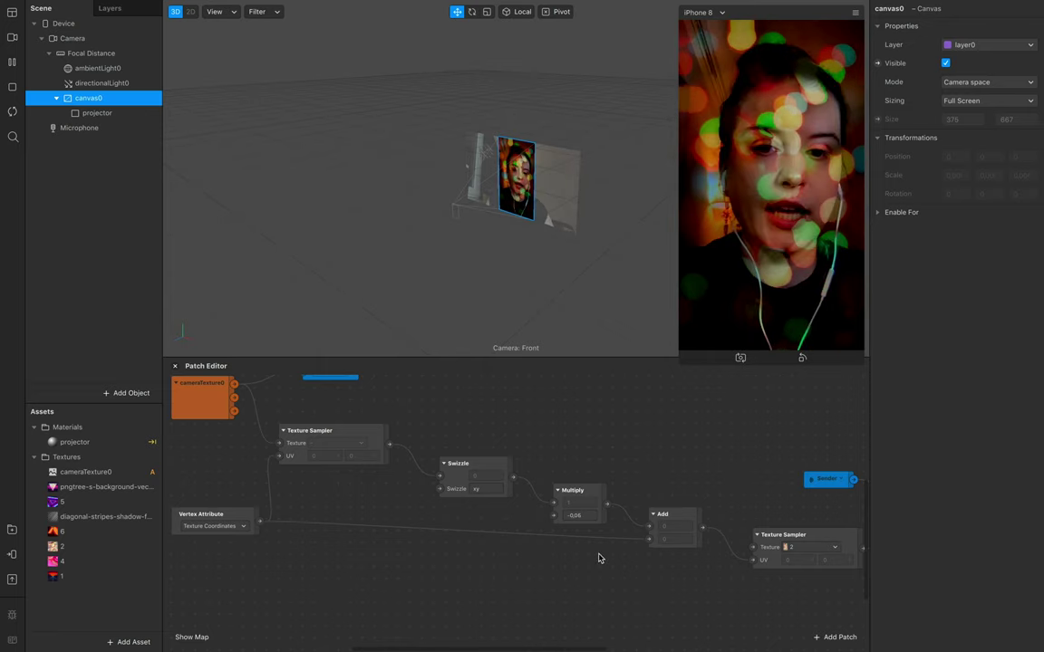
Try the values yx and yx0 in the Swizzle patch, and return to yx
{"action": "left_click", "coordinate": [485, 489]}
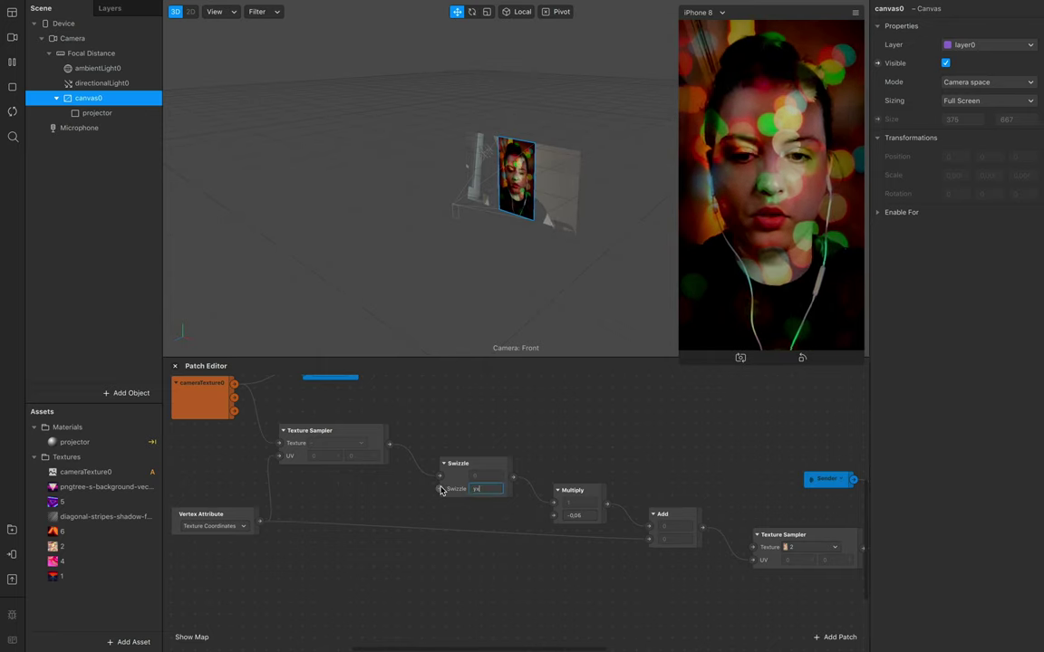
{"action": "left_click", "coordinate": [475, 605]}
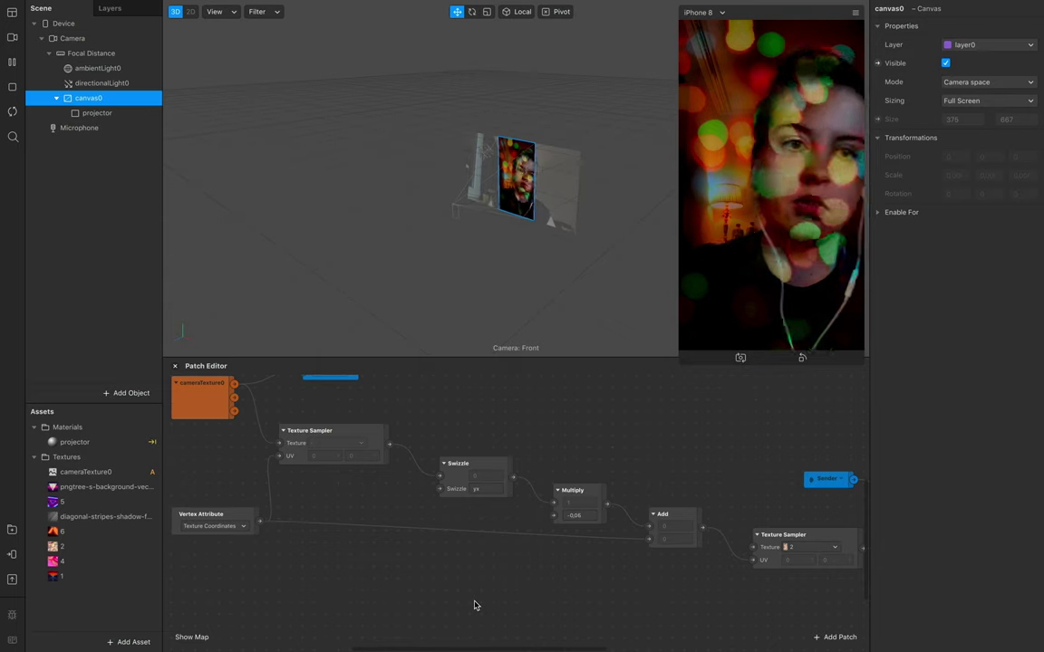
{"action": "left_click", "coordinate": [458, 489]}
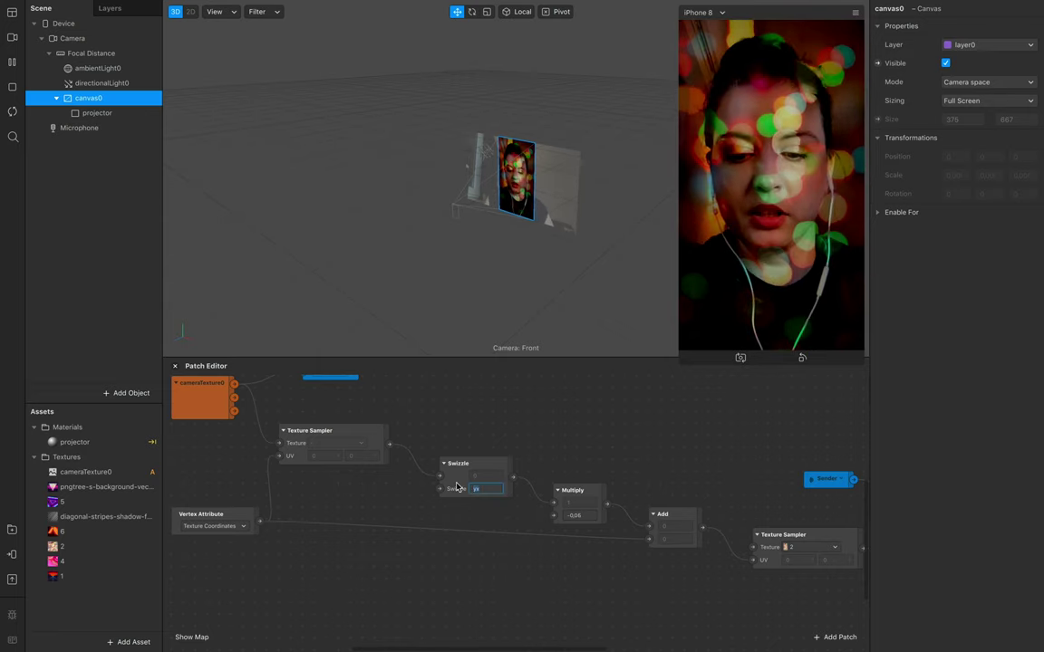
{"action": "type", "text": "yx"}
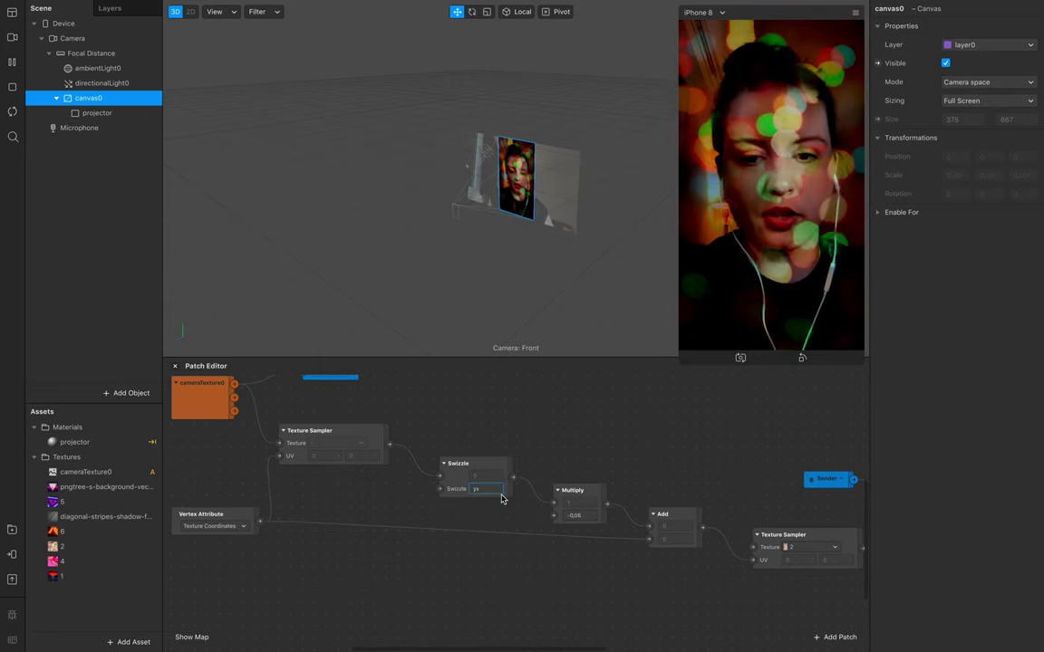
{"action": "type", "text": "0"}
{"action": "left_click", "coordinate": [603, 568]}
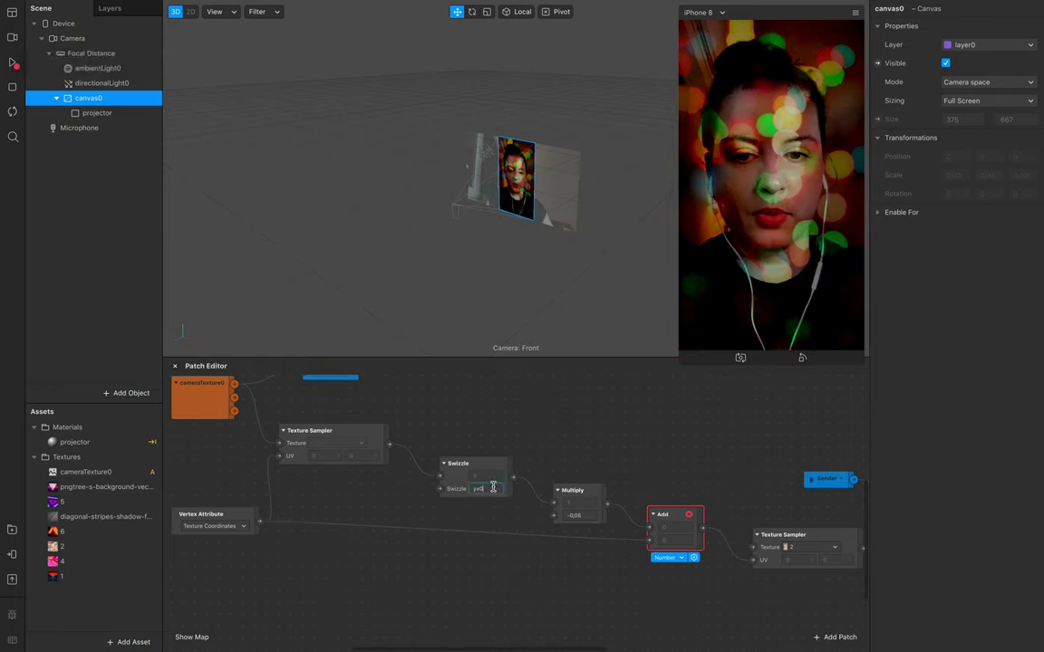
{"action": "key", "text": "Return"}
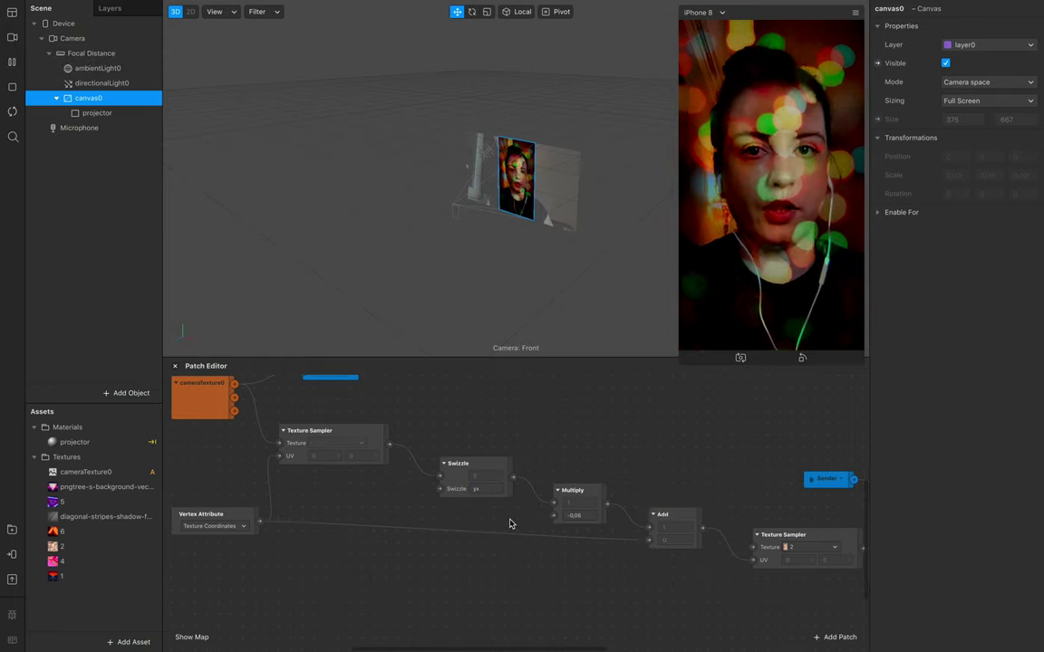
Set the Swizzle patch's value to x0
{"action": "left_click", "coordinate": [483, 490]}
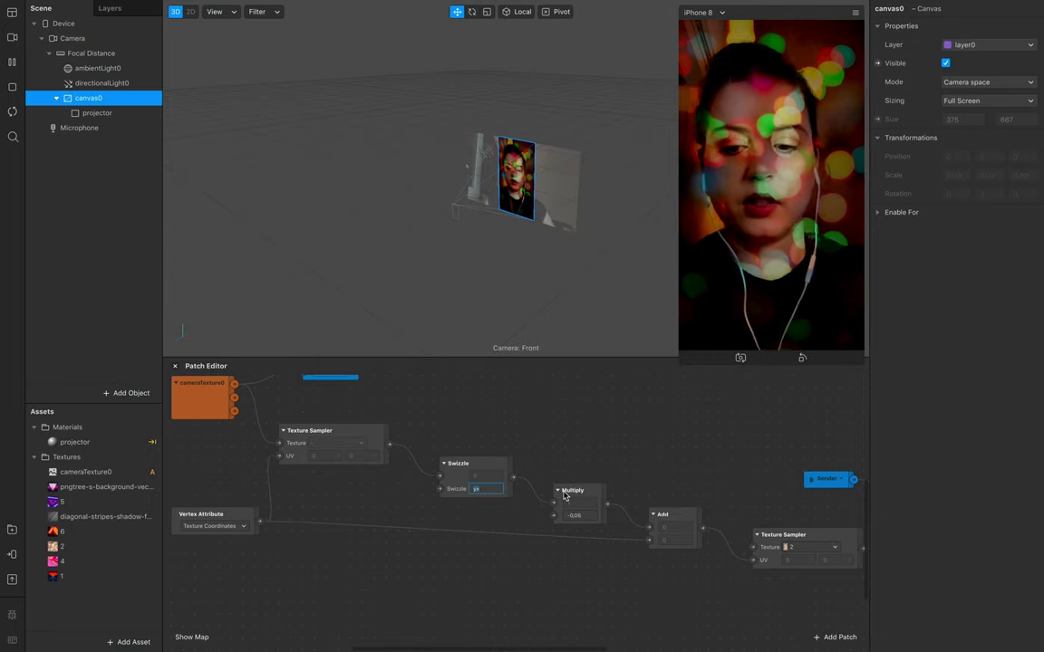
{"action": "type", "text": "x0"}
{"action": "key", "text": "Return"}
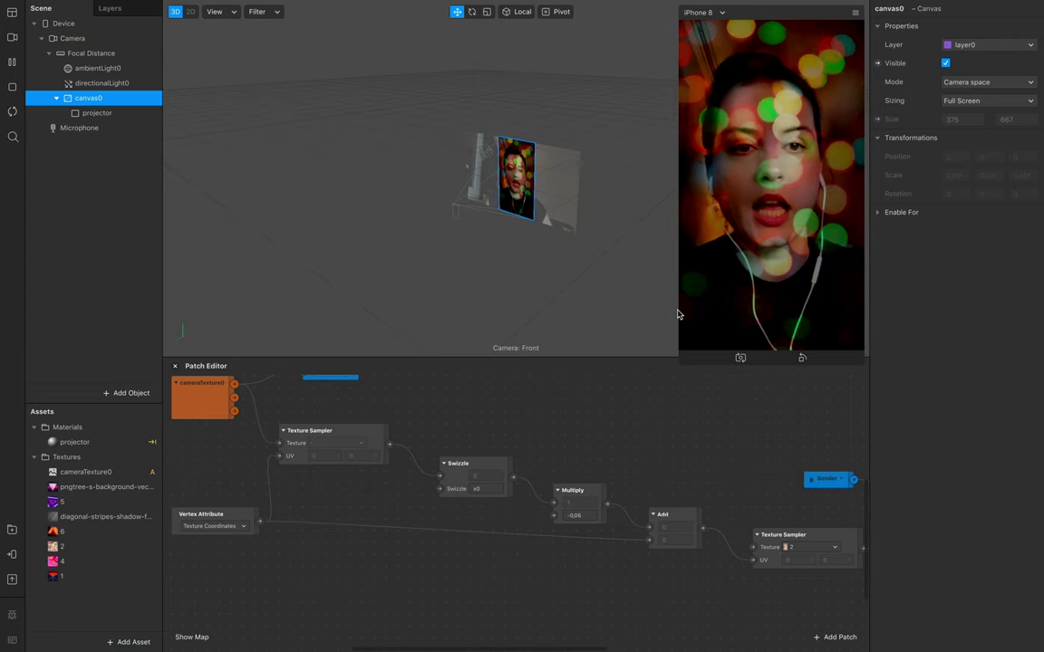
Enlarge the device preview and add a Spot Light object to the scene
{"action": "left_click", "coordinate": [74, 441]}
{"action": "left_click_drag", "start_coordinate": [682, 342], "coordinate": [640, 414]}
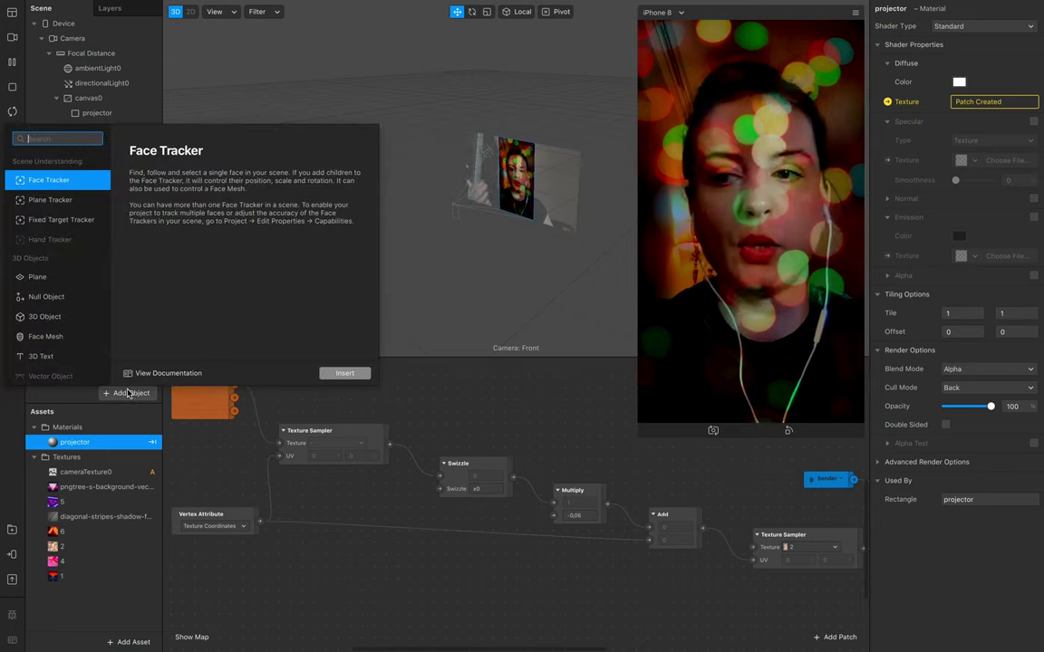
{"action": "scroll", "coordinate": [54, 358], "scroll_direction": "down", "scroll_amount": 5}
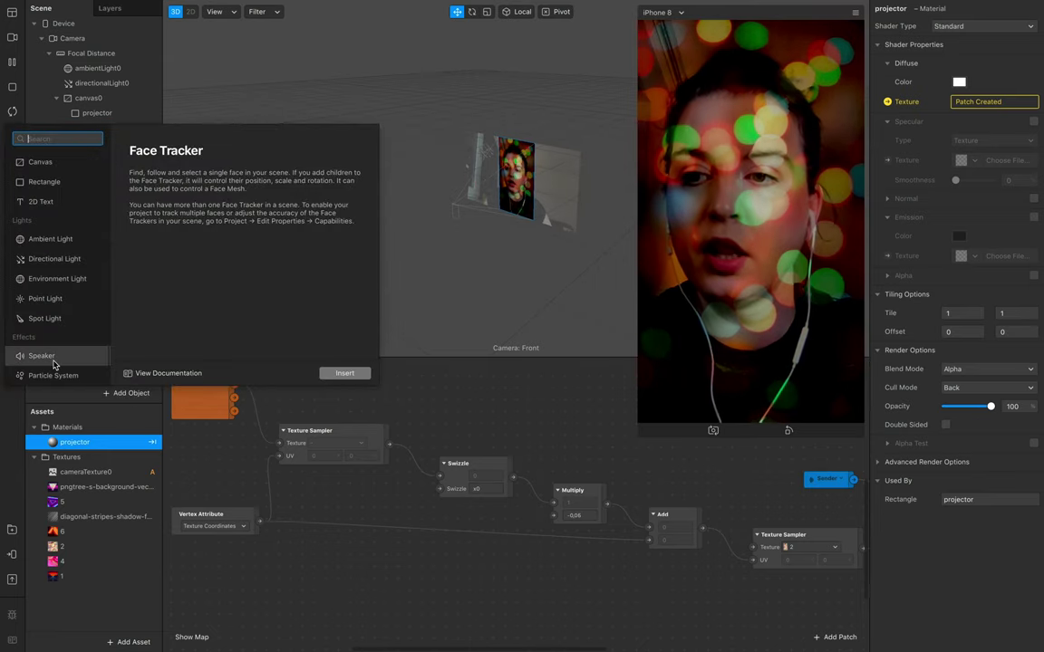
{"action": "left_click", "coordinate": [74, 318]}
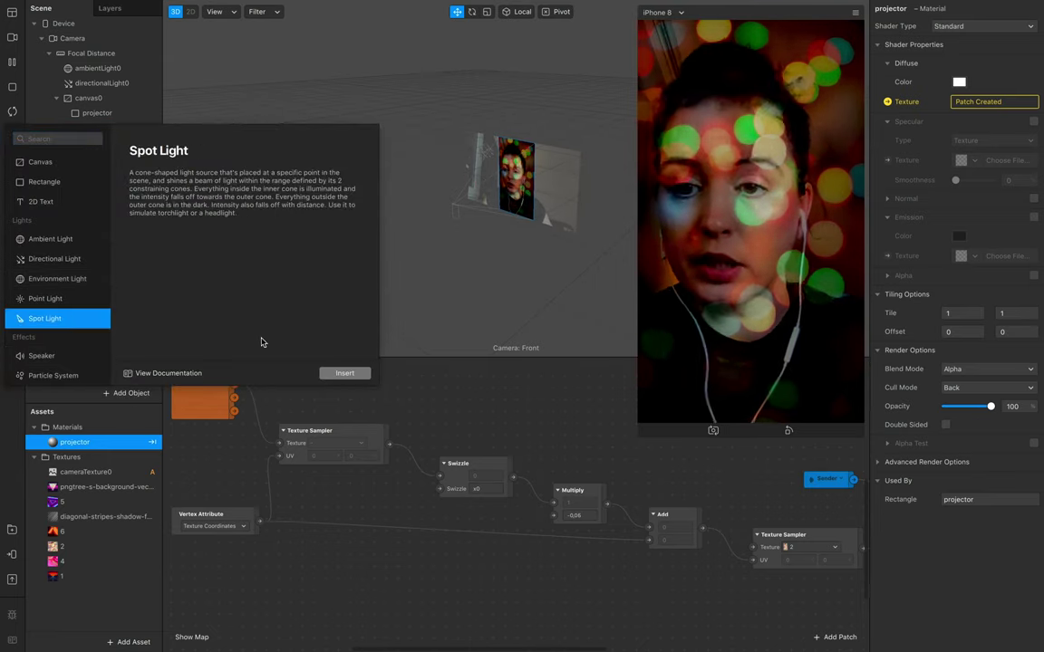
{"action": "left_click", "coordinate": [344, 373]}
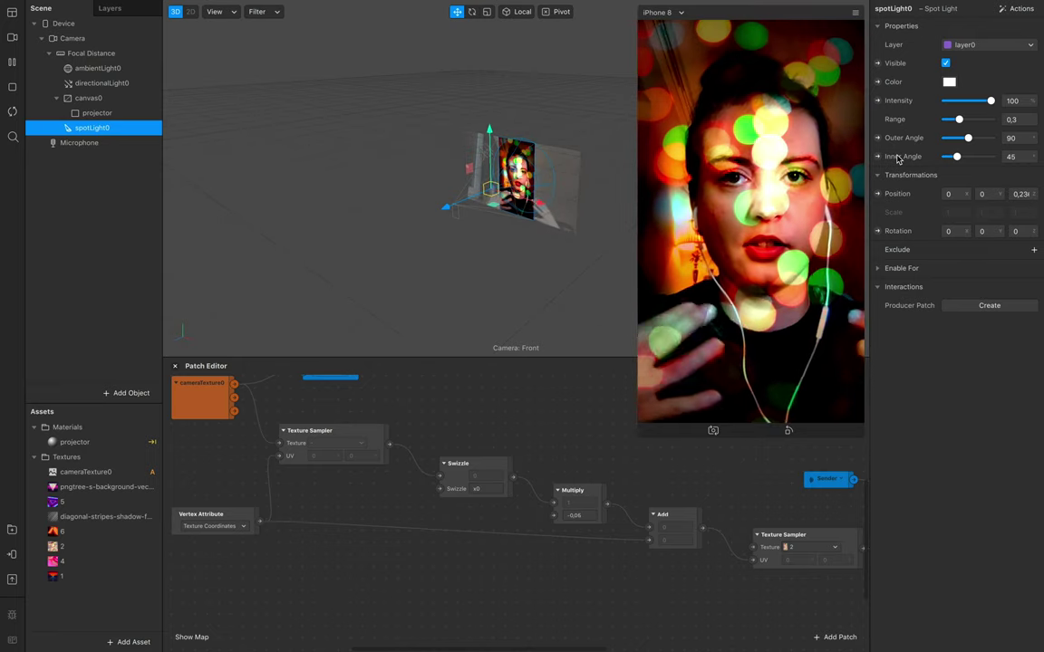
Set the Swizzle patch's value to xy
{"action": "scroll", "coordinate": [598, 508], "scroll_direction": "right", "scroll_amount": 3}
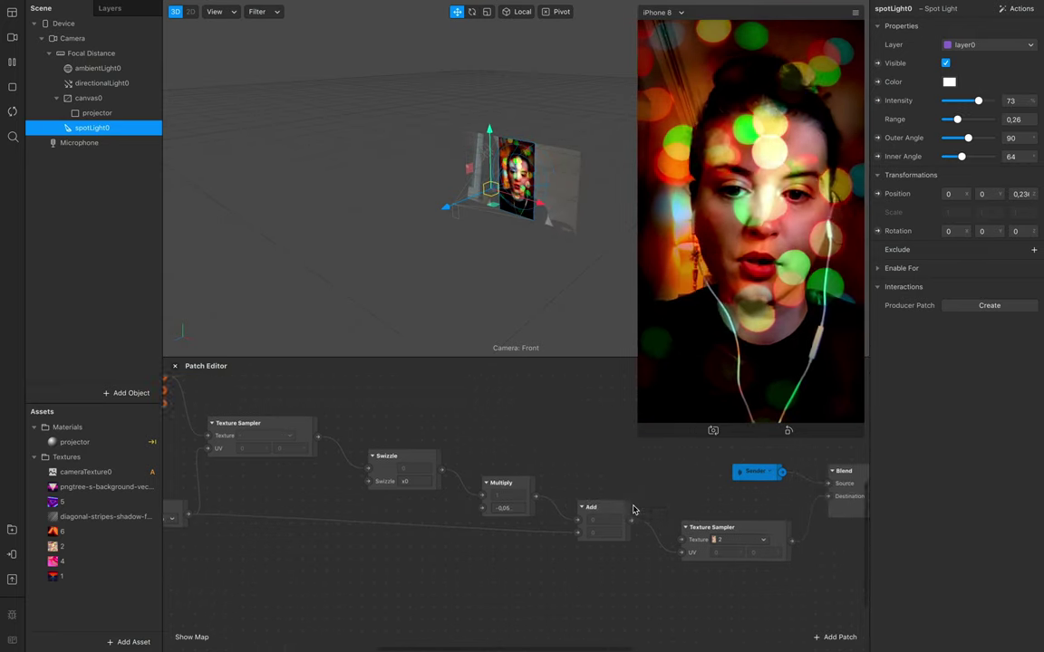
{"action": "left_click", "coordinate": [413, 475]}
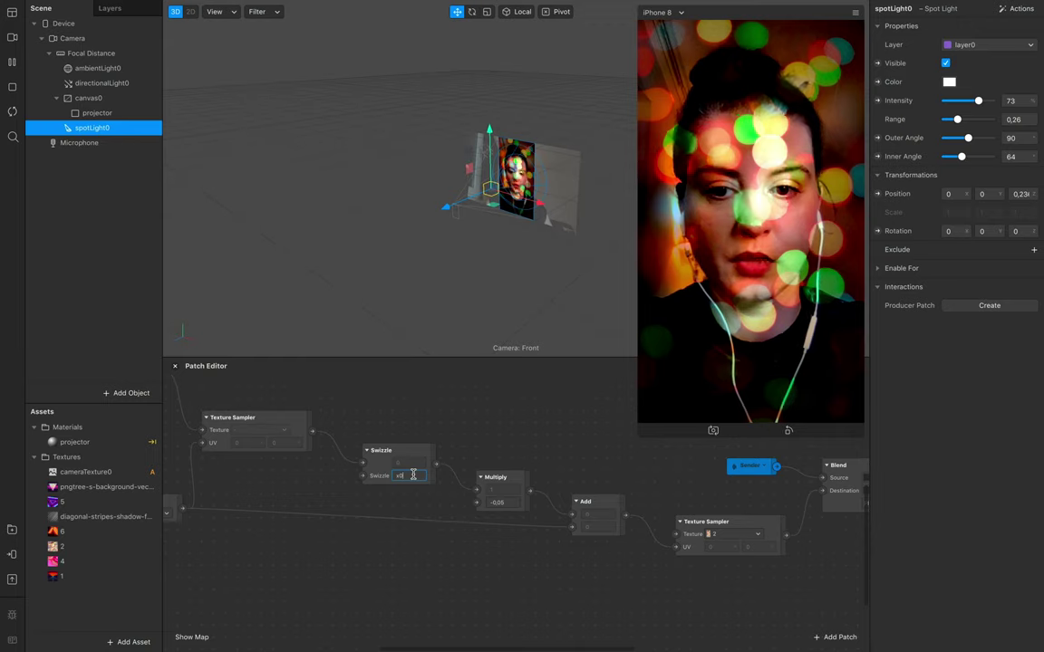
{"action": "type", "text": "xy"}
{"action": "left_click", "coordinate": [416, 599]}
Lower the projector material's opacity to 67%
{"action": "scroll", "coordinate": [523, 577], "scroll_direction": "right", "scroll_amount": 4}
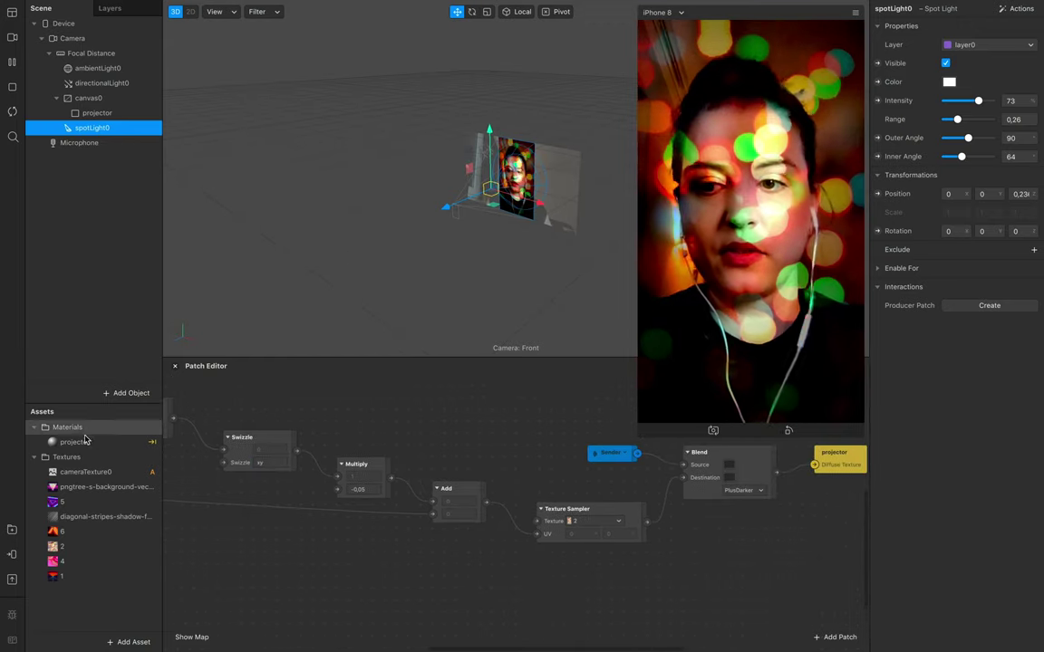
{"action": "left_click", "coordinate": [128, 440]}
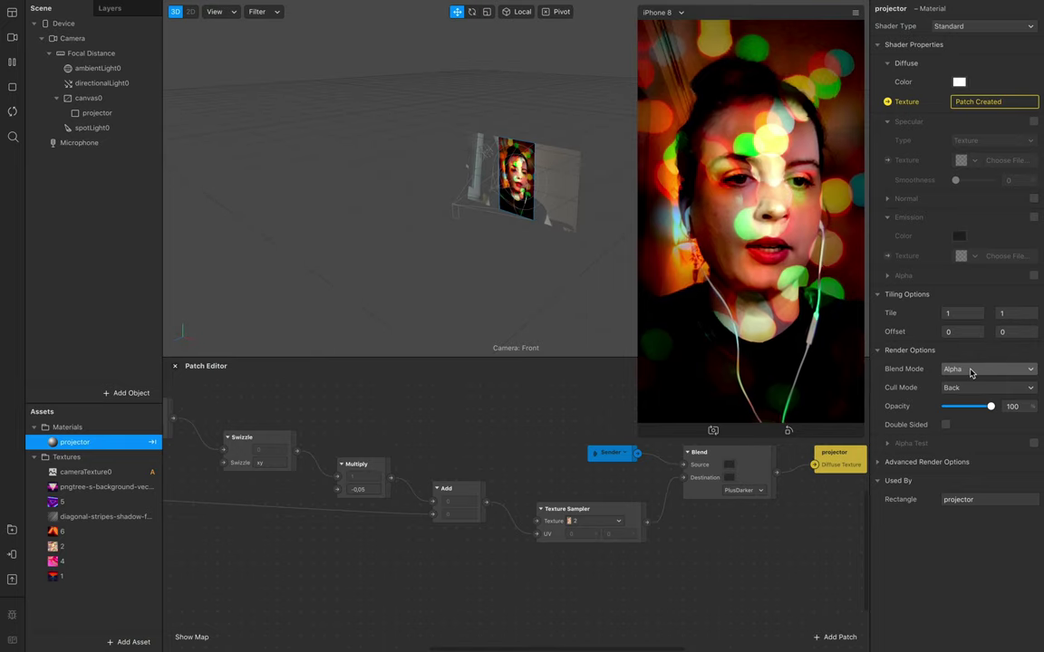
{"action": "left_click_drag", "start_coordinate": [990, 406], "coordinate": [975, 412]}
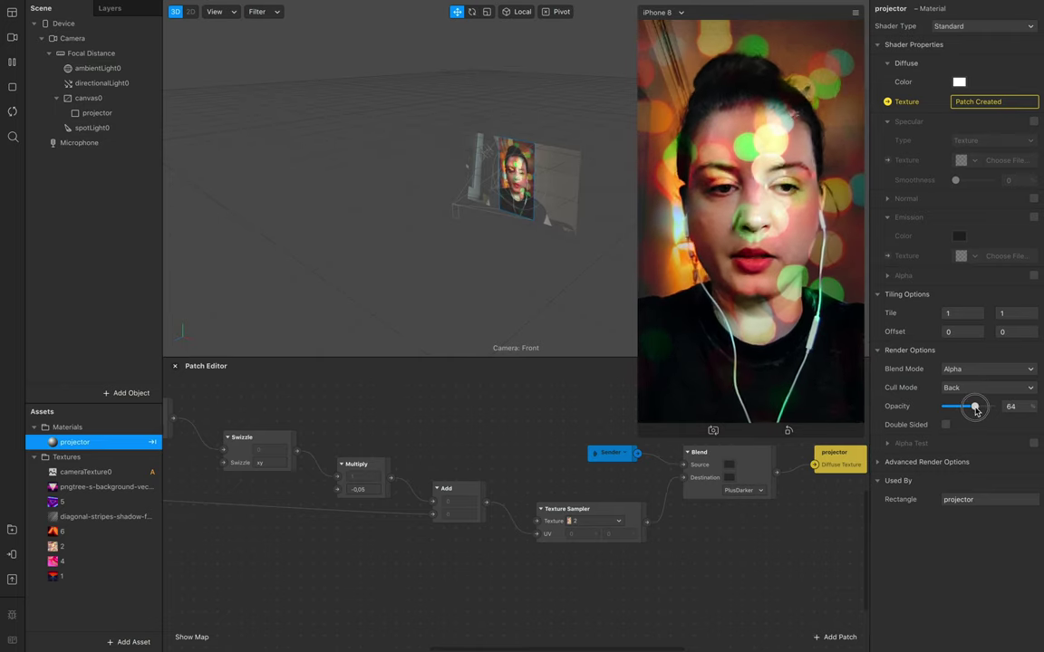
Try the Multiply and Screen blend modes on the projector material, and set it to Associative Alpha
{"action": "left_click", "coordinate": [995, 369]}
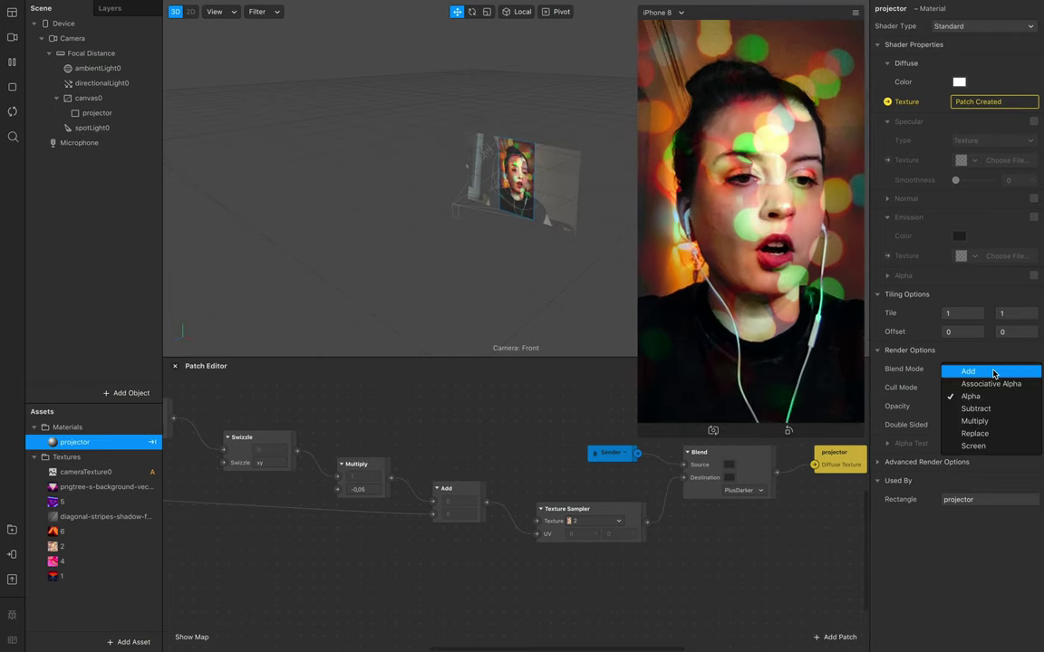
{"action": "left_click", "coordinate": [987, 421]}
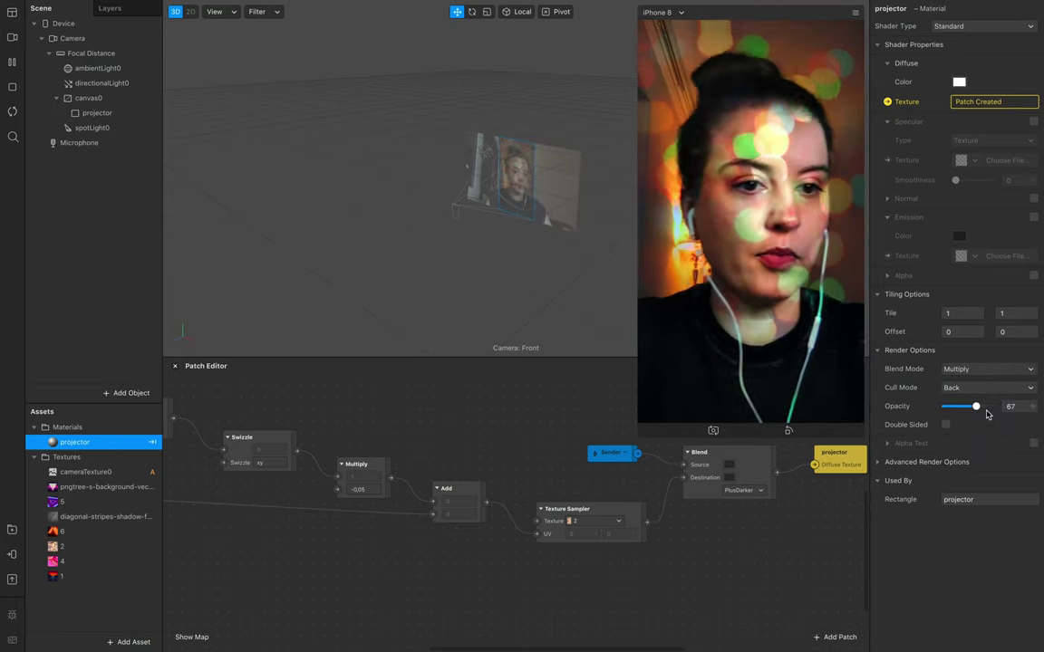
{"action": "left_click", "coordinate": [992, 370]}
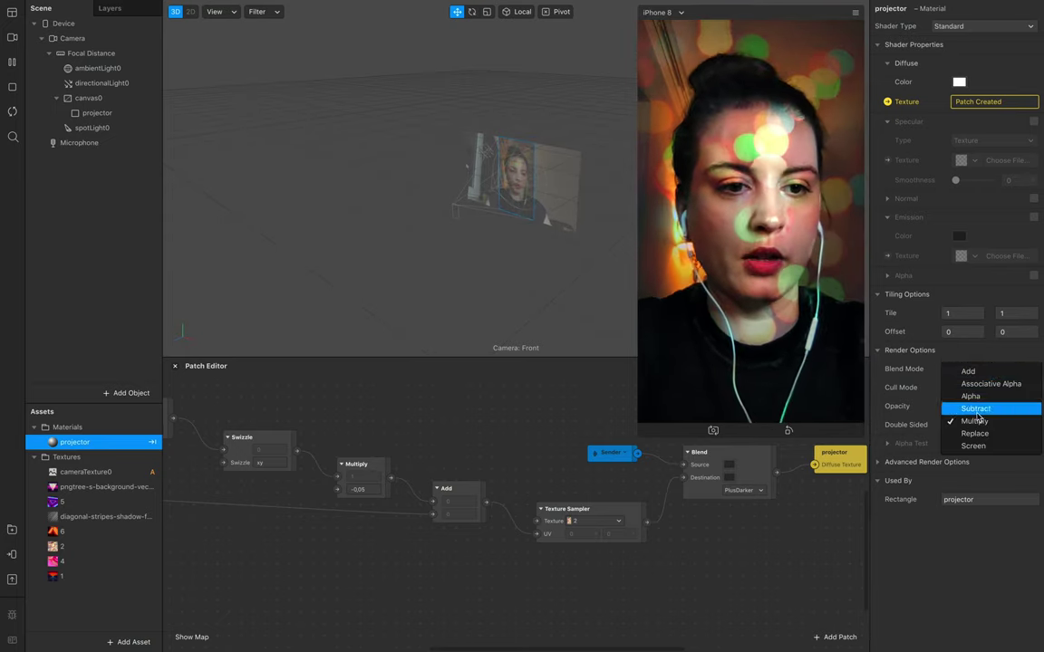
{"action": "left_click", "coordinate": [978, 446]}
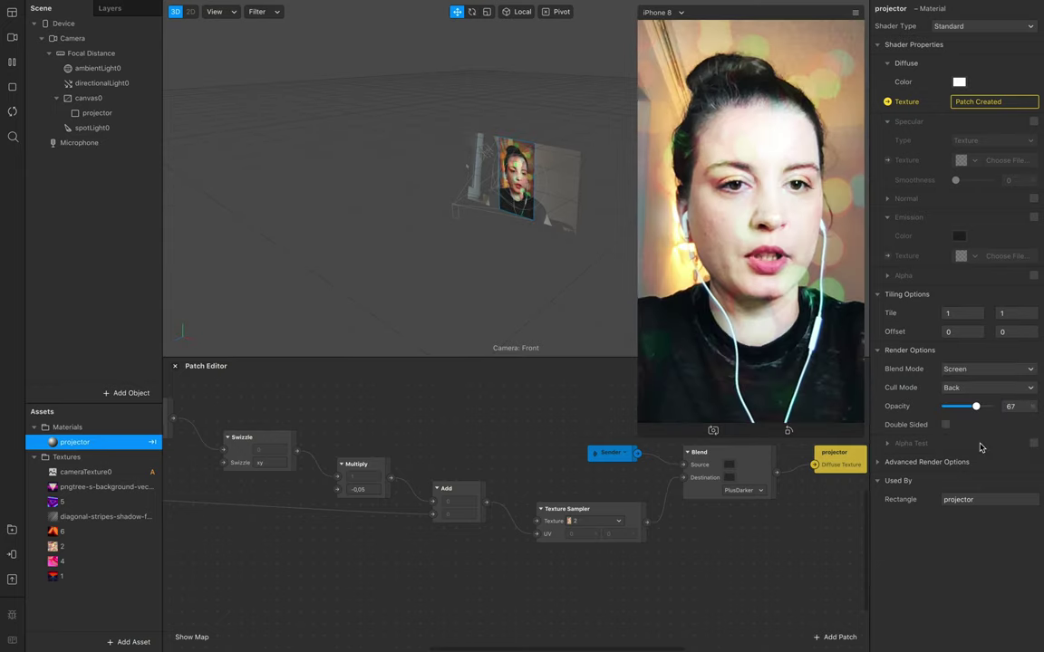
{"action": "left_click", "coordinate": [984, 370]}
{"action": "left_click", "coordinate": [988, 389]}
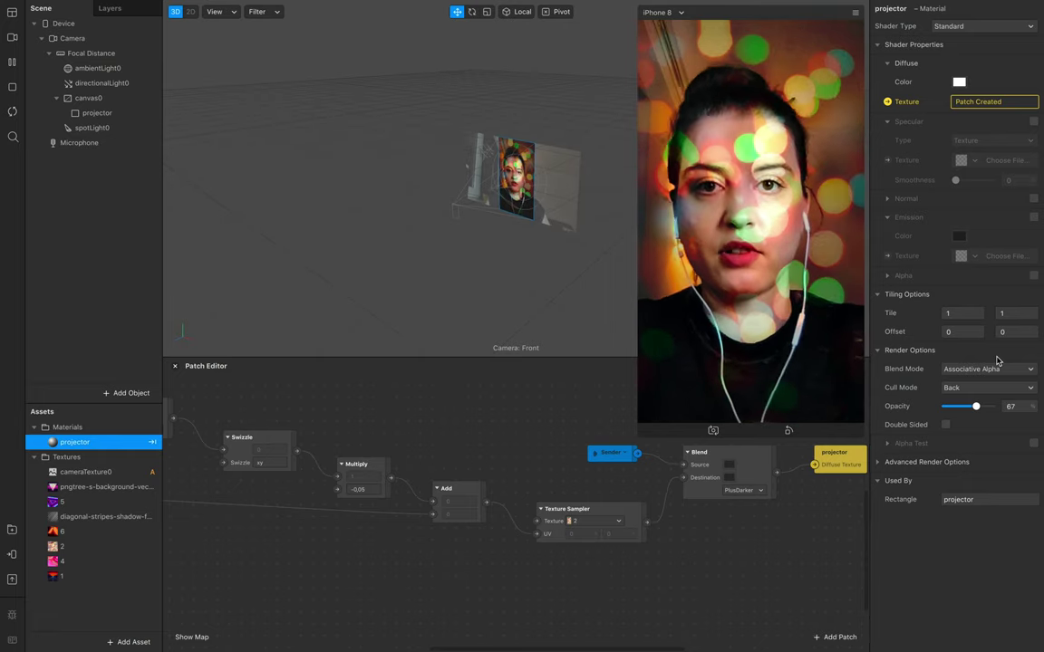
Switch the texture of the Texture Sampler feeding the Blend patch to 1
{"action": "scroll", "coordinate": [801, 544], "scroll_direction": "right", "scroll_amount": 3}
{"action": "scroll", "coordinate": [801, 543], "scroll_direction": "up", "scroll_amount": 2}
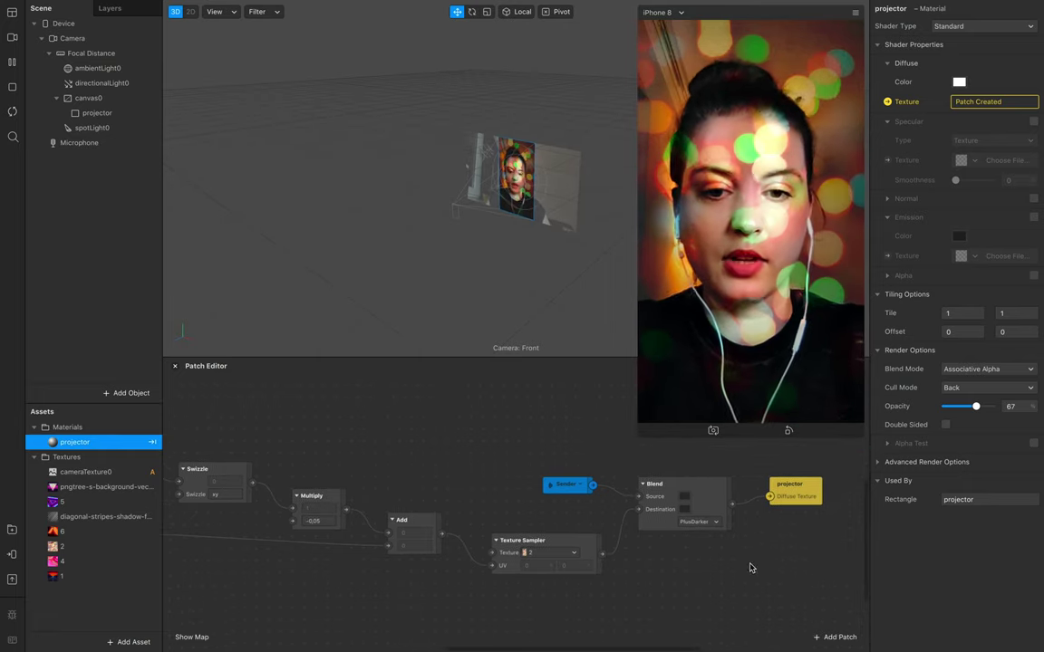
{"action": "scroll", "coordinate": [726, 579], "scroll_direction": "left", "scroll_amount": 3}
{"action": "scroll", "coordinate": [725, 579], "scroll_direction": "down", "scroll_amount": 1}
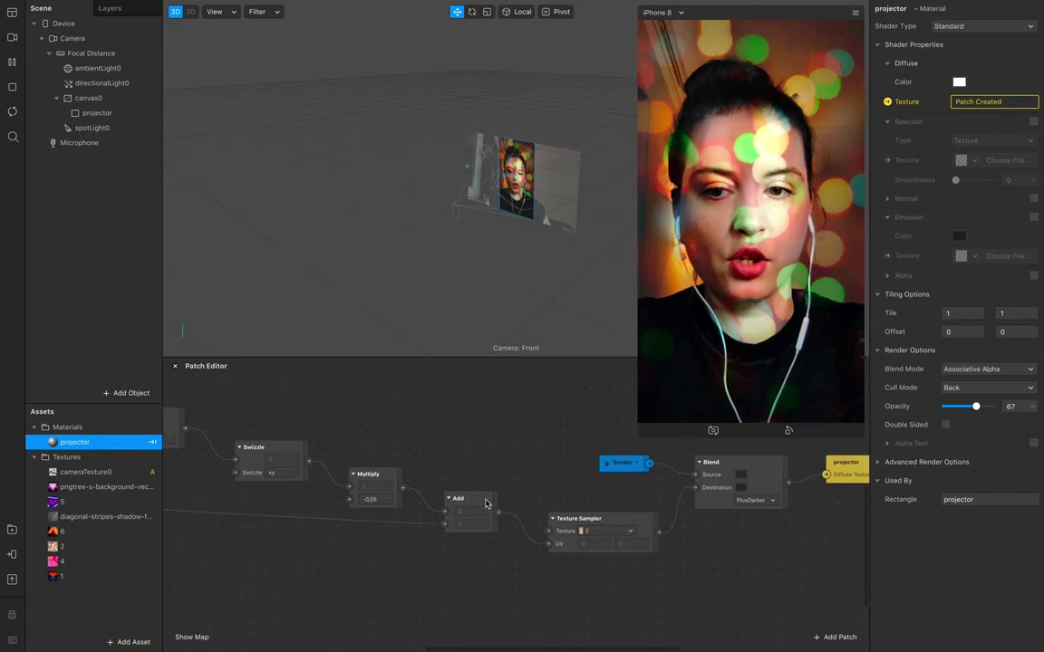
{"action": "scroll", "coordinate": [467, 462], "scroll_direction": "left", "scroll_amount": 5}
{"action": "scroll", "coordinate": [466, 462], "scroll_direction": "up", "scroll_amount": 3}
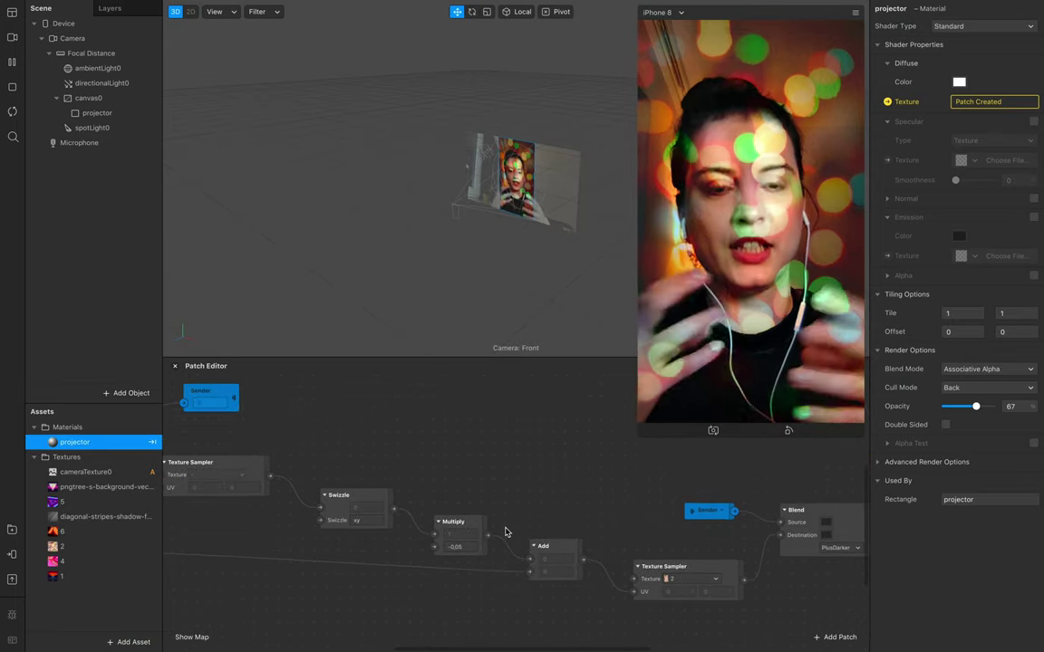
{"action": "scroll", "coordinate": [622, 622], "scroll_direction": "right", "scroll_amount": 3}
{"action": "scroll", "coordinate": [622, 621], "scroll_direction": "down", "scroll_amount": 1}
{"action": "scroll", "coordinate": [621, 622], "scroll_direction": "right", "scroll_amount": 1}
{"action": "scroll", "coordinate": [622, 622], "scroll_direction": "down", "scroll_amount": 1}
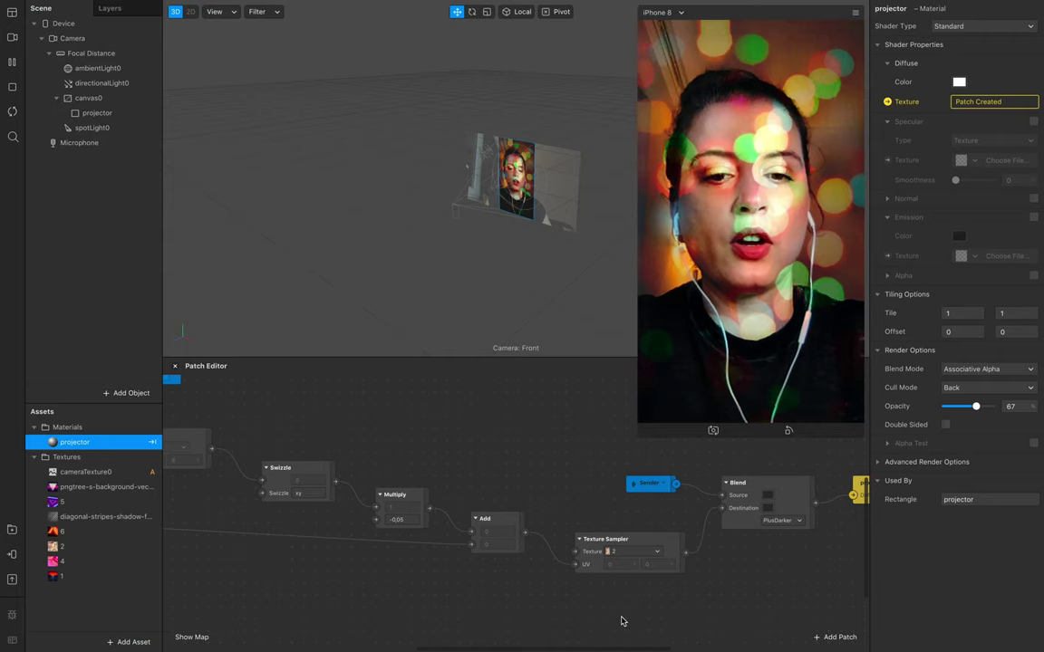
{"action": "left_click", "coordinate": [651, 553]}
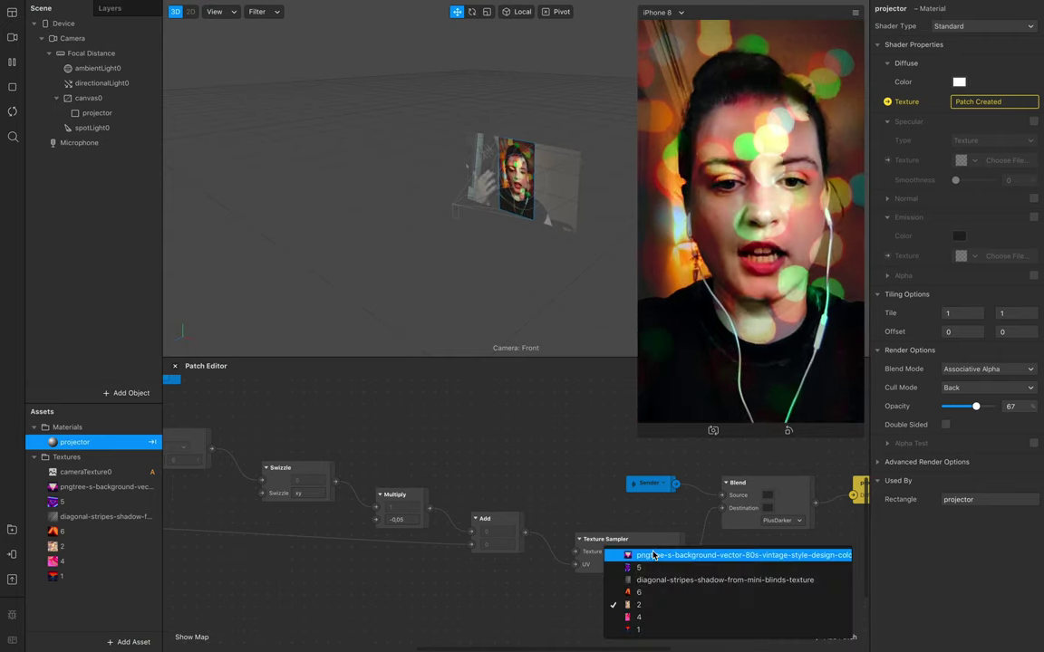
{"action": "left_click", "coordinate": [656, 629]}
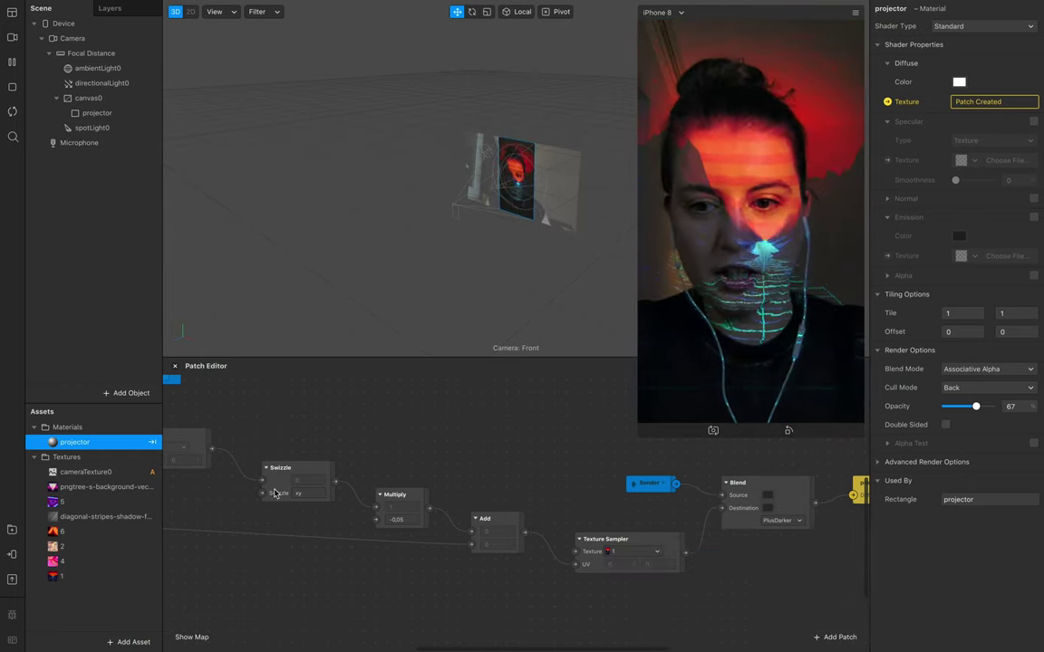
Try the values x0, y0, 0y and x in the Swizzle patch to compare the distortions
{"action": "scroll", "coordinate": [275, 494], "scroll_direction": "left", "scroll_amount": 5}
{"action": "left_click", "coordinate": [379, 500]}
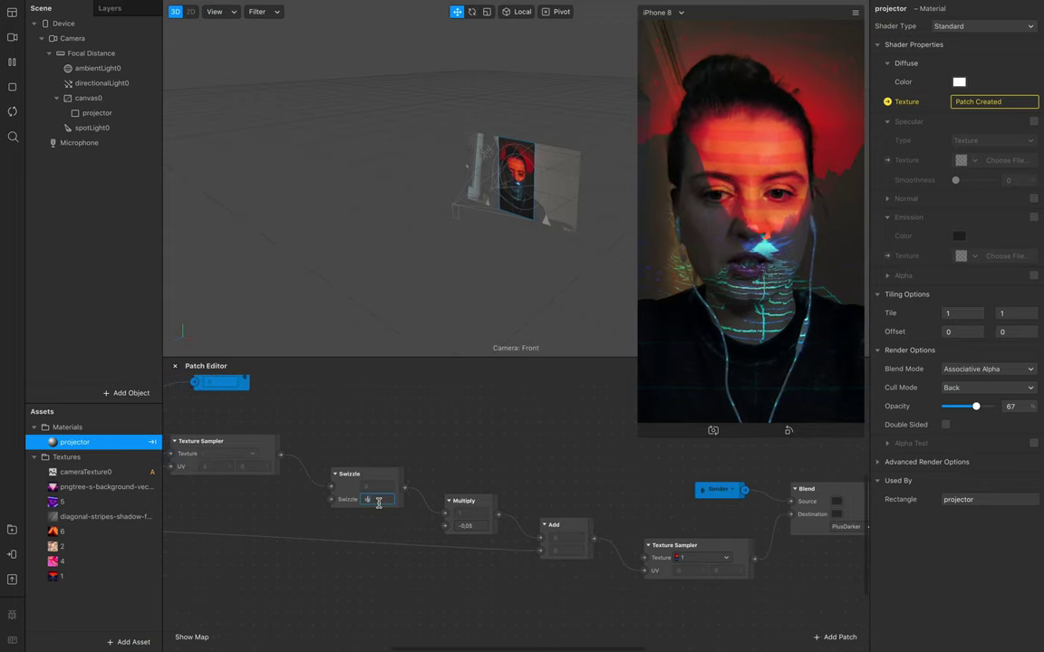
{"action": "key", "text": "Return"}
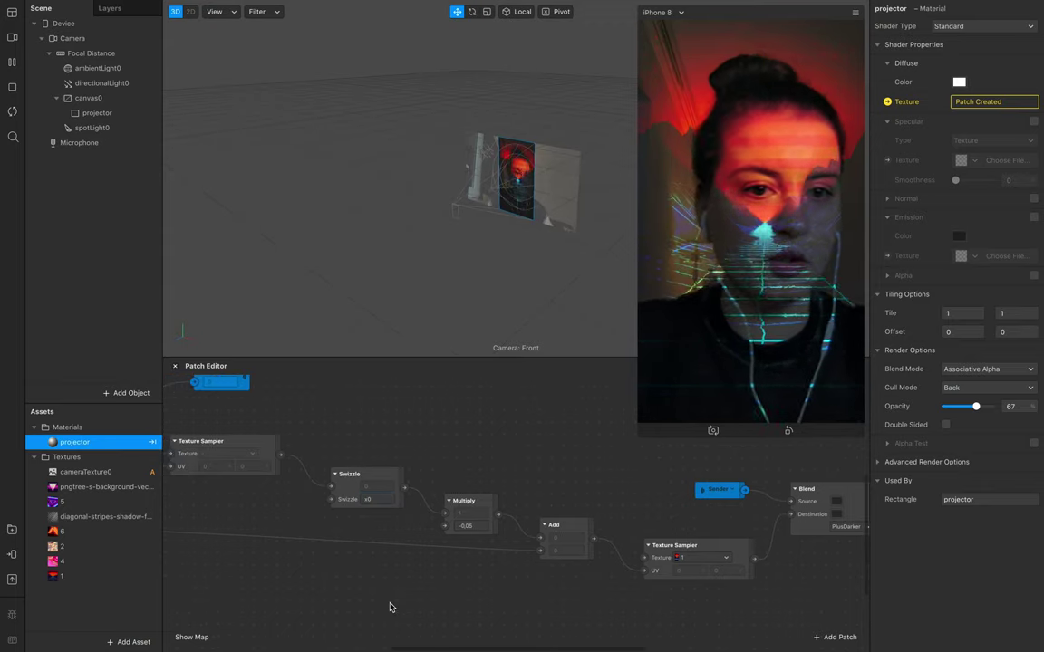
{"action": "left_click", "coordinate": [370, 500]}
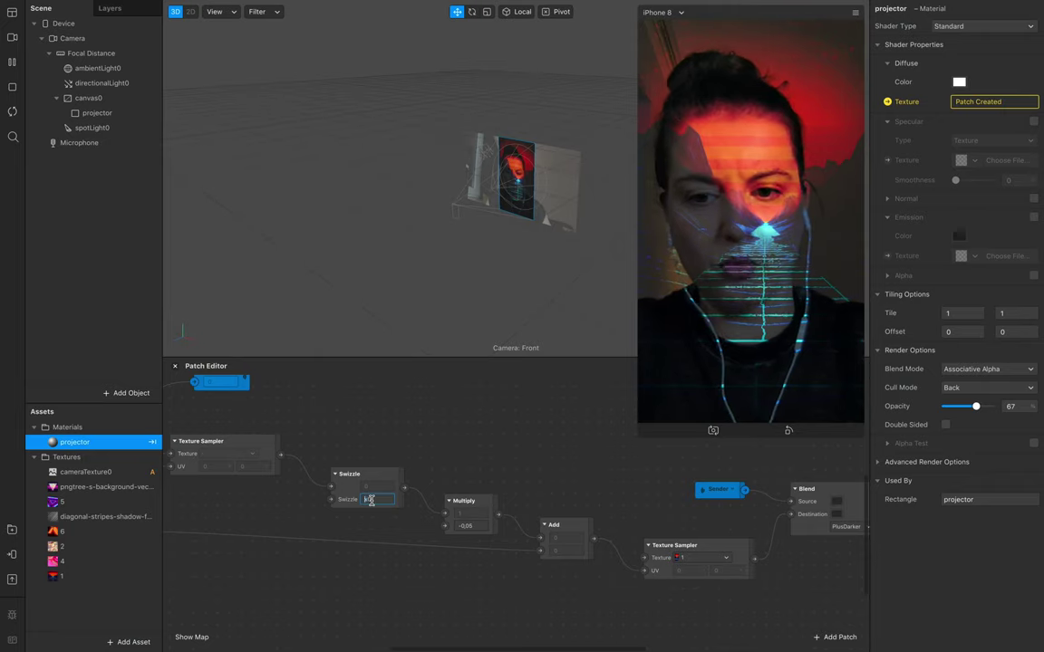
{"action": "key", "text": "Return"}
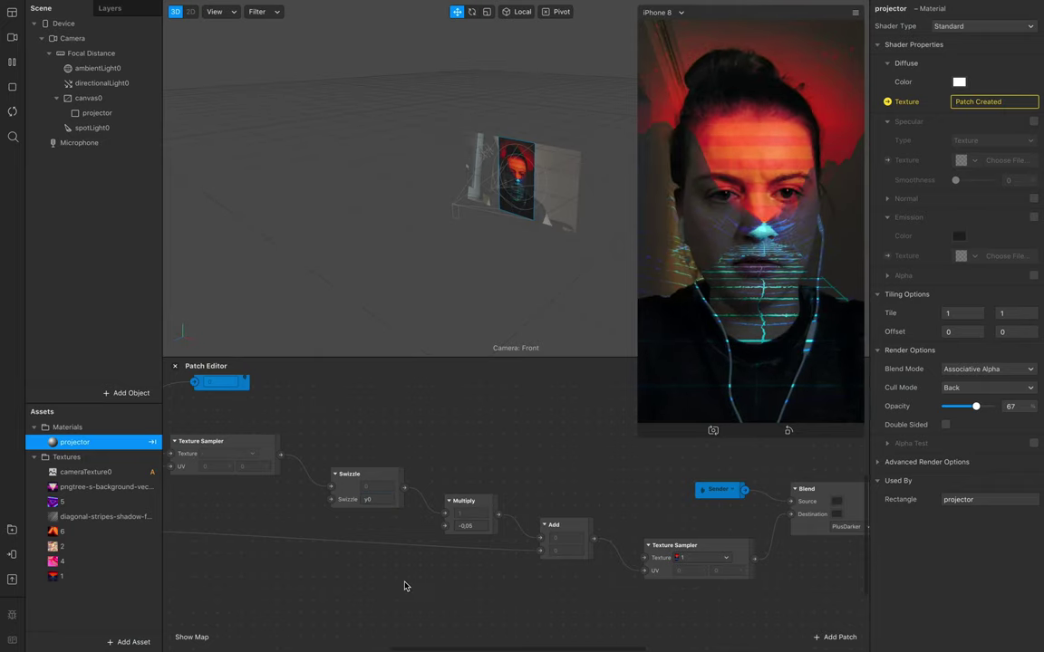
{"action": "left_click", "coordinate": [368, 500]}
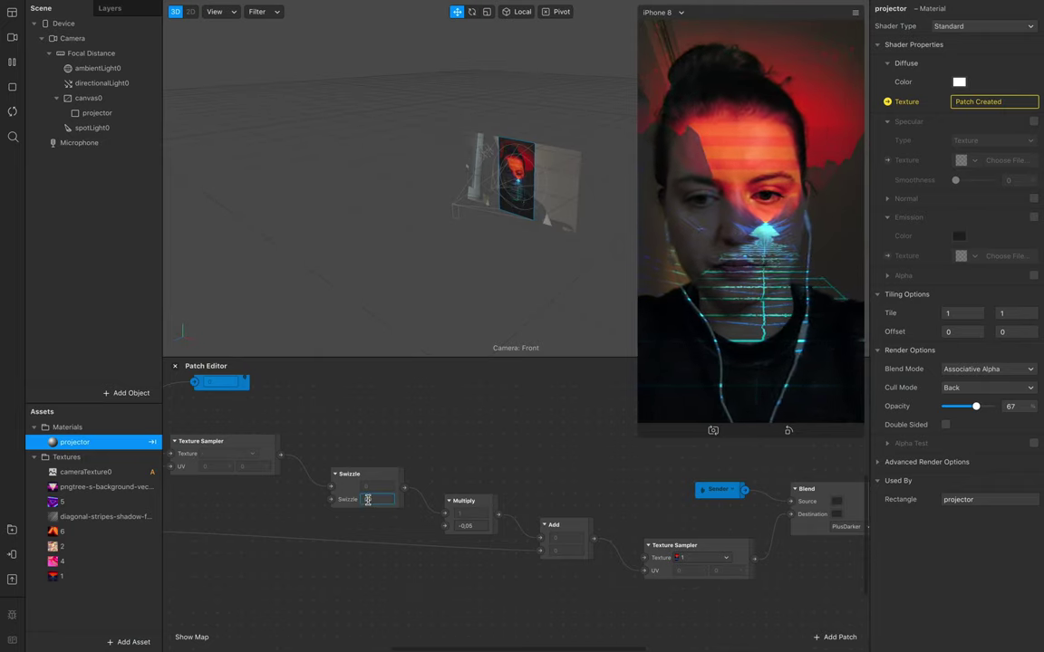
{"action": "key", "text": "Return"}
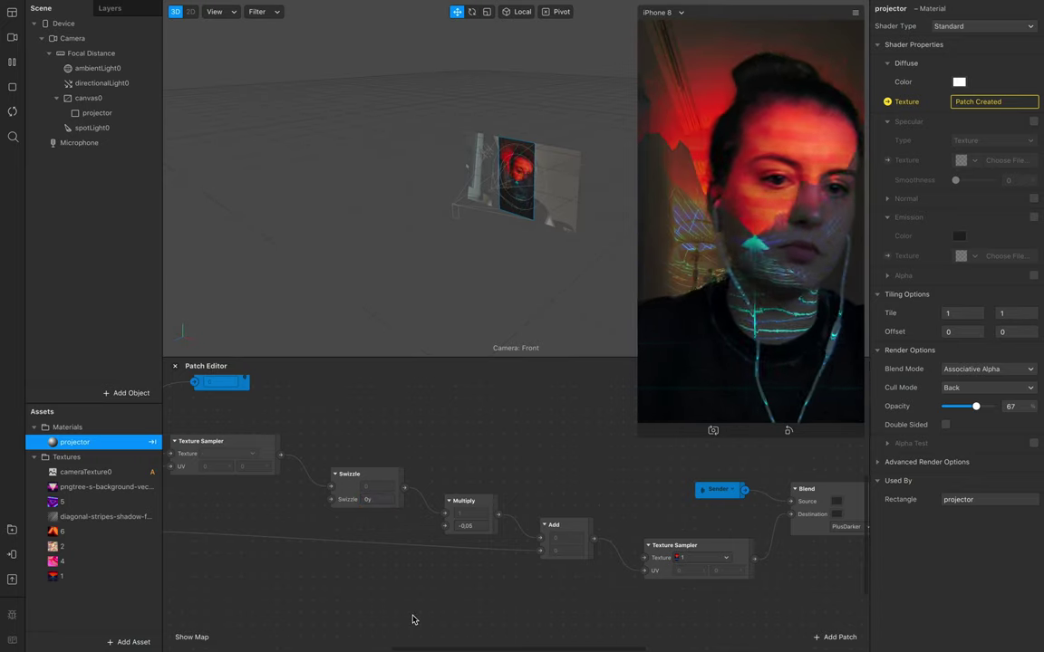
{"action": "left_click", "coordinate": [377, 499]}
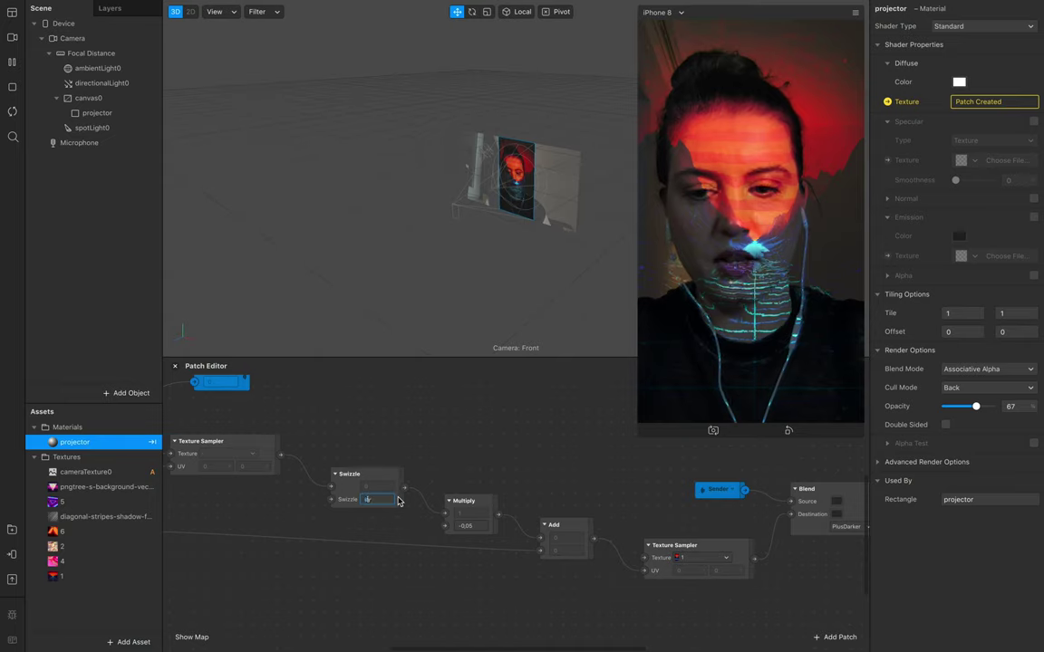
{"action": "left_click", "coordinate": [390, 599]}
Set the Multiply patch's second value to -0,01
{"action": "left_click", "coordinate": [469, 525]}
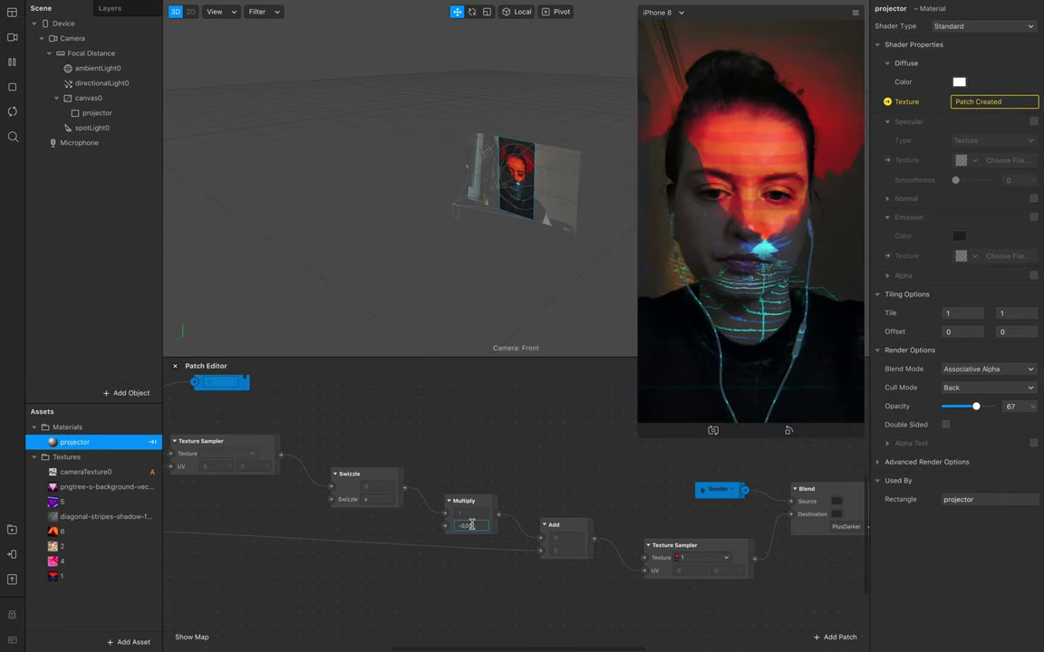
{"action": "key", "text": "BackSpace"}
{"action": "type", "text": "1"}
{"action": "left_click", "coordinate": [490, 615]}
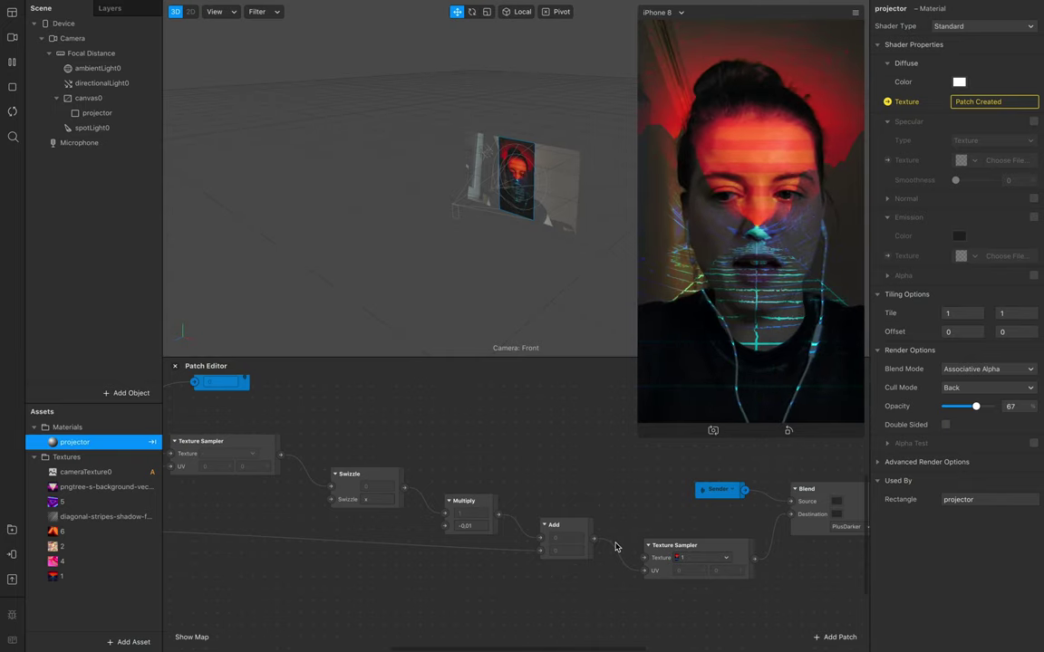
Switch the texture of the Texture Sampler feeding the Blend patch to 6, and set the Swizzle value to xy
{"action": "left_click", "coordinate": [710, 562]}
{"action": "left_click", "coordinate": [730, 602]}
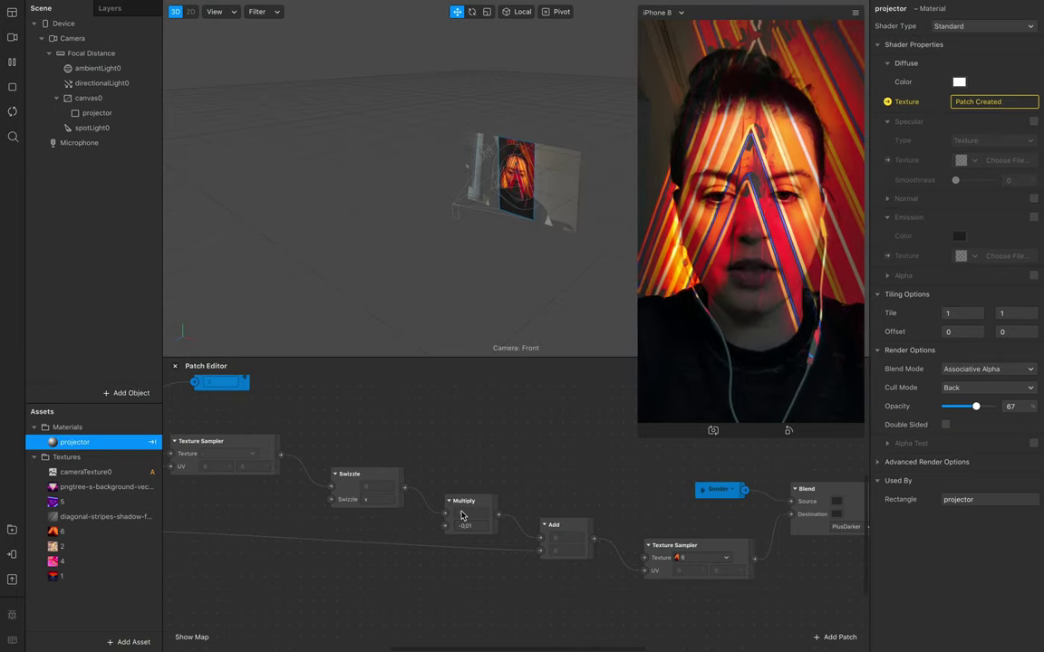
{"action": "left_click", "coordinate": [367, 500]}
{"action": "type", "text": "xy"}
{"action": "left_click", "coordinate": [394, 606]}
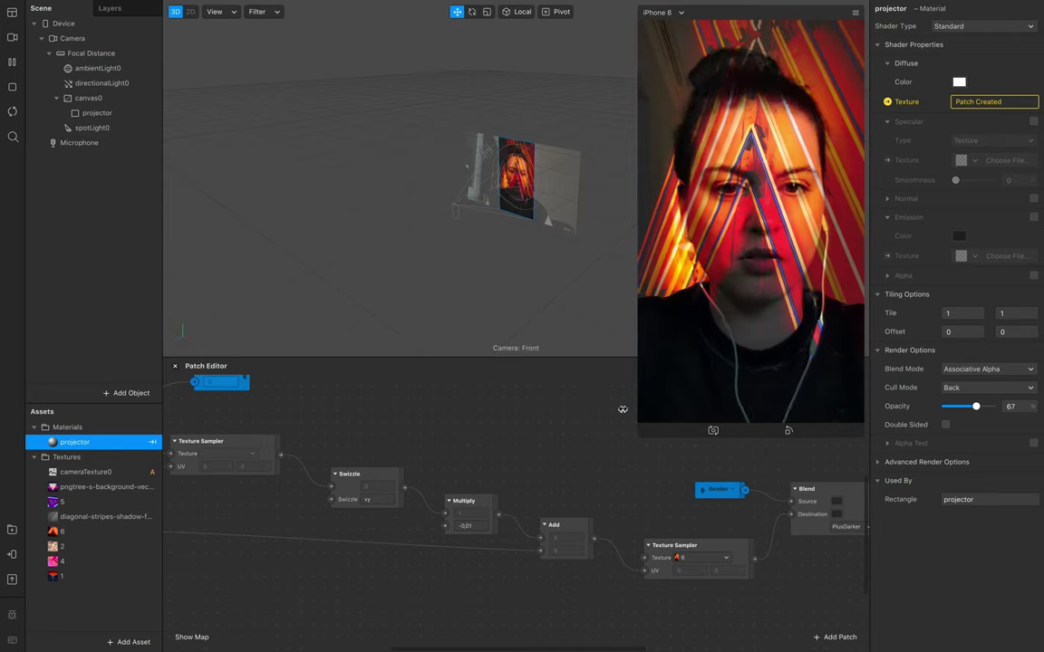
Try -0,05 as the Multiply patch's second value, and change it to 0,05
{"action": "left_click", "coordinate": [471, 526]}
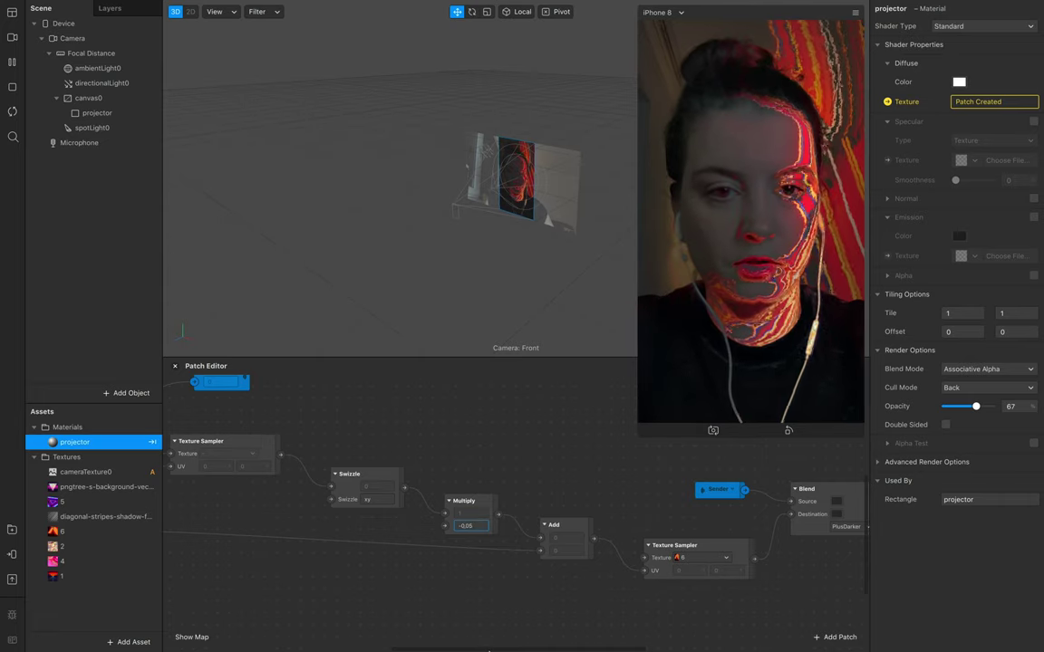
{"action": "left_click", "coordinate": [503, 617]}
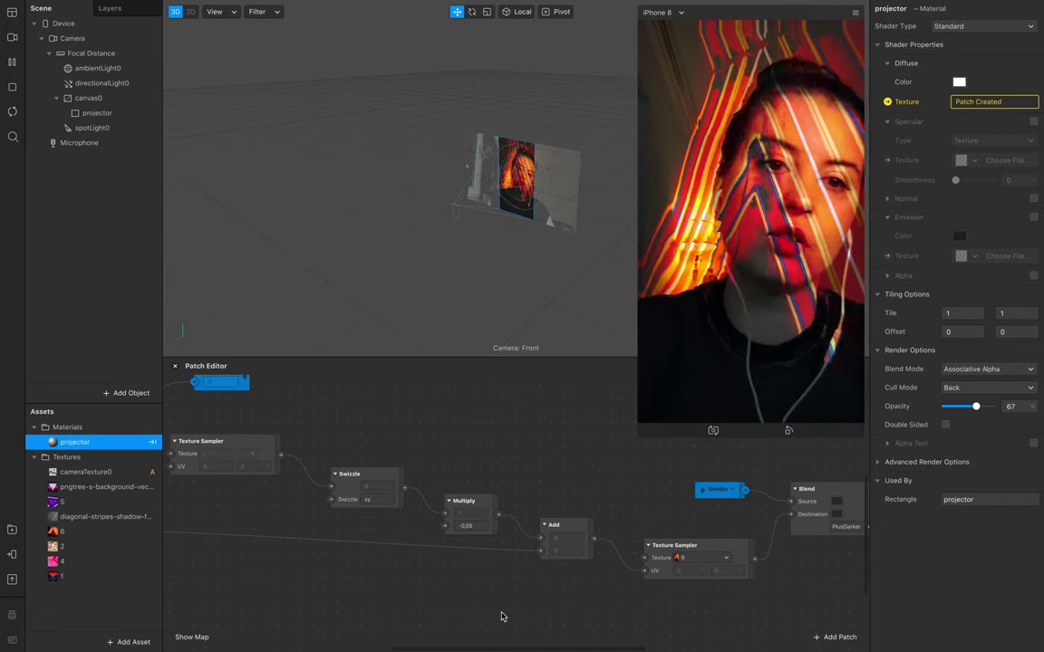
{"action": "left_click", "coordinate": [457, 530]}
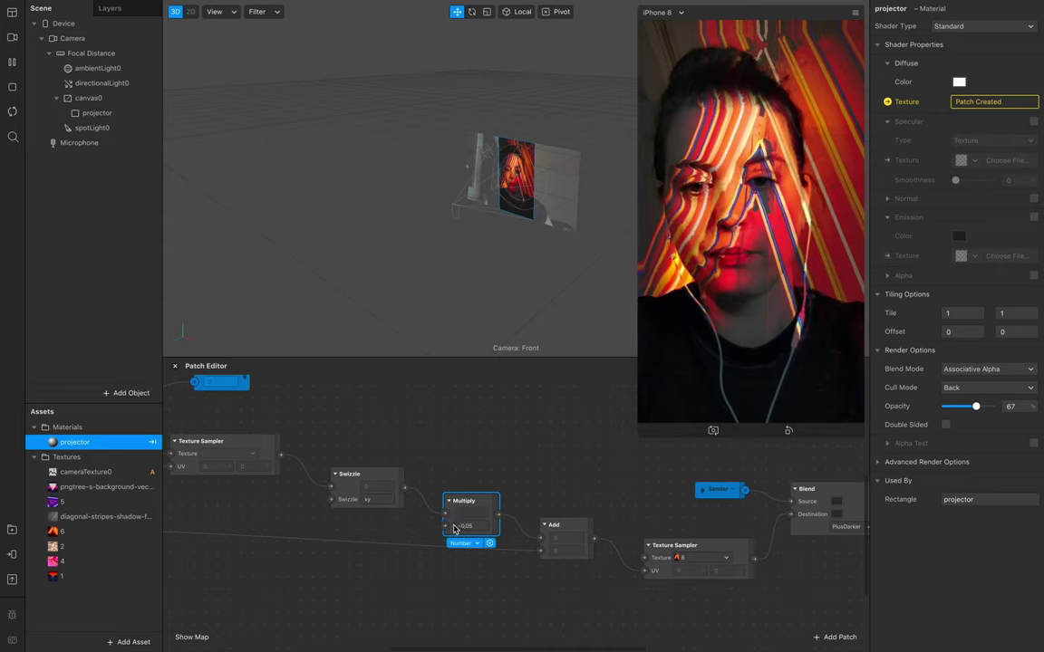
{"action": "left_click", "coordinate": [512, 641]}
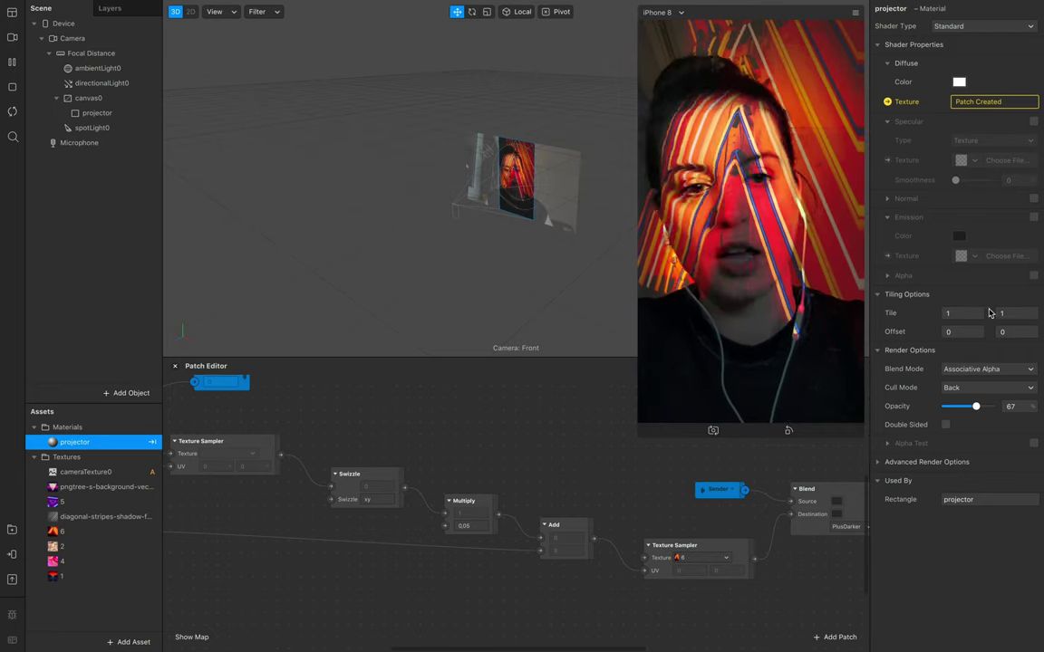
Set the projector material's blend mode to Multiply and its opacity to 69%
{"action": "left_click", "coordinate": [981, 368]}
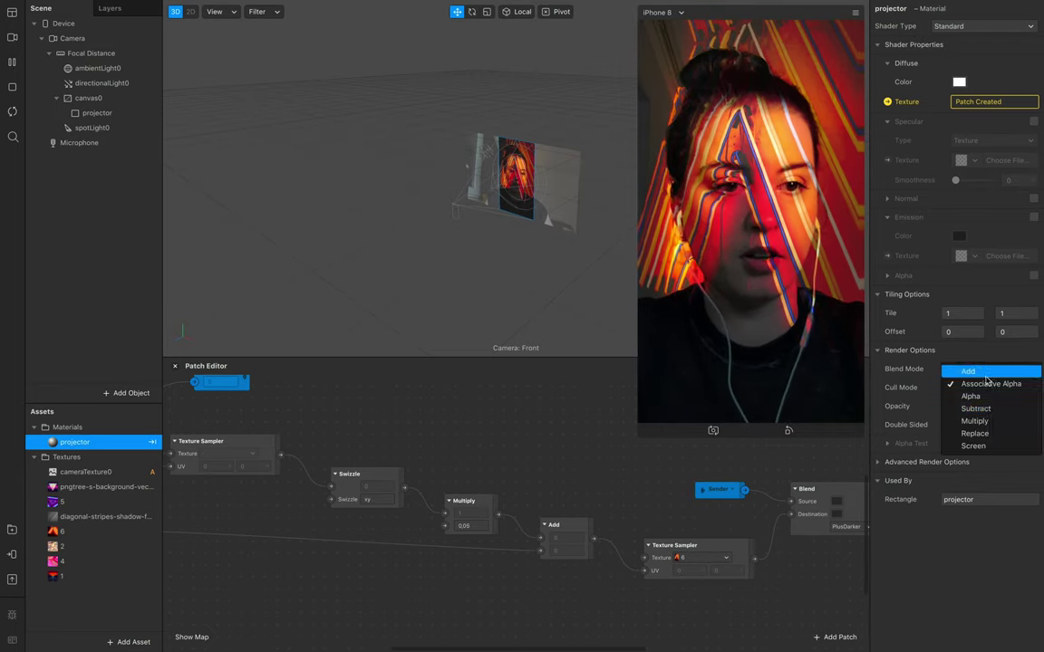
{"action": "left_click", "coordinate": [988, 422]}
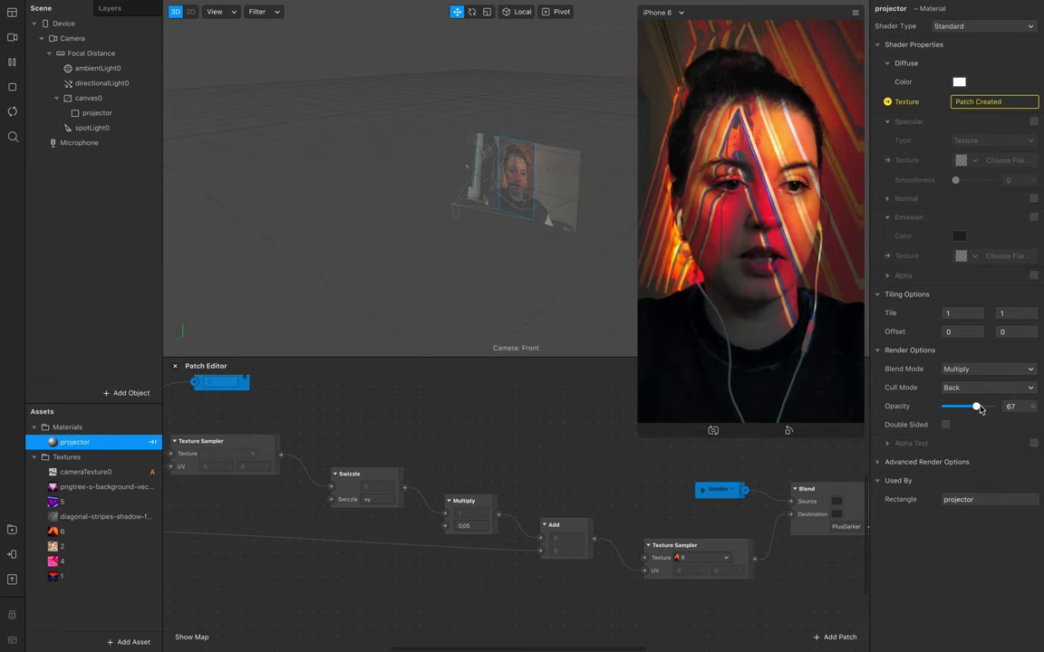
{"action": "left_click_drag", "start_coordinate": [976, 407], "coordinate": [980, 407]}
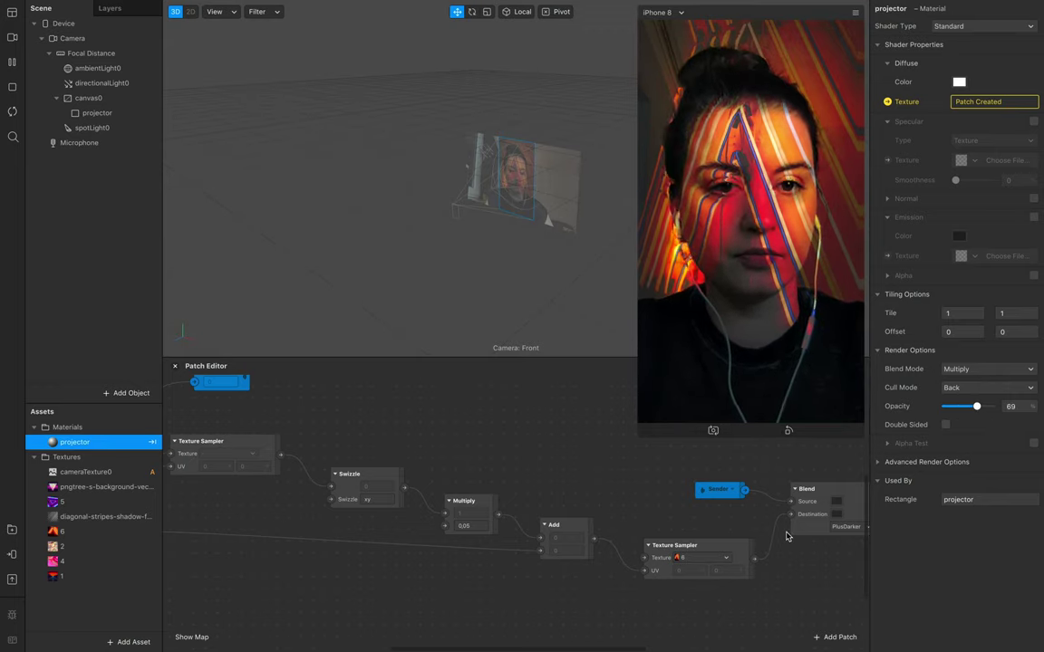
Set the mode of the Blend patch feeding the projector material to Divide
{"action": "scroll", "coordinate": [787, 536], "scroll_direction": "right", "scroll_amount": 1}
{"action": "scroll", "coordinate": [786, 536], "scroll_direction": "right", "scroll_amount": 3}
{"action": "left_click", "coordinate": [785, 514]}
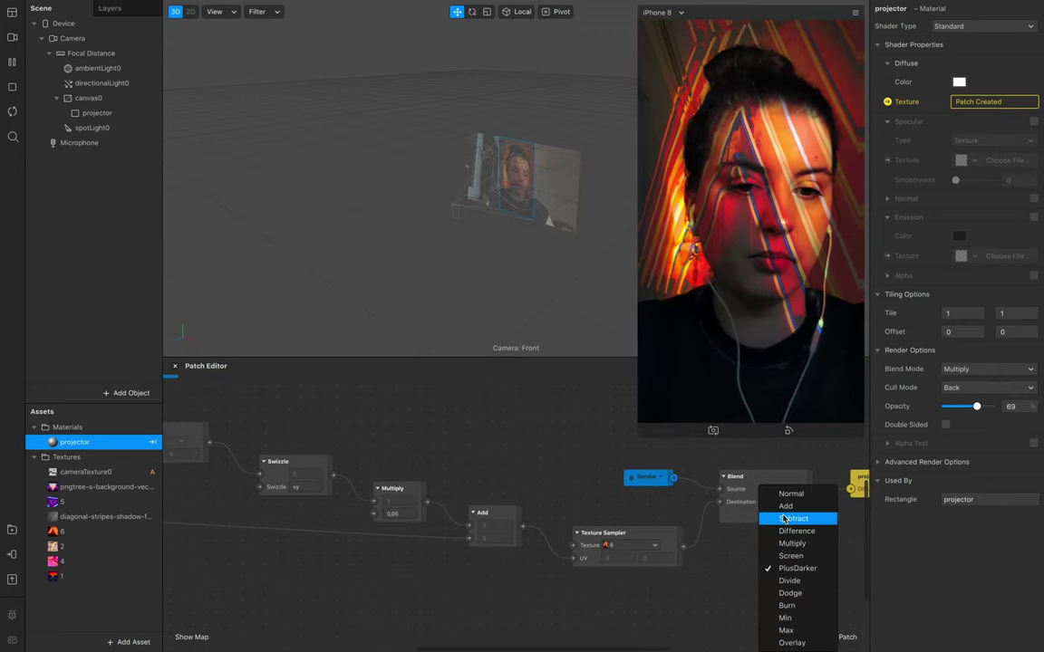
{"action": "left_click", "coordinate": [805, 581]}
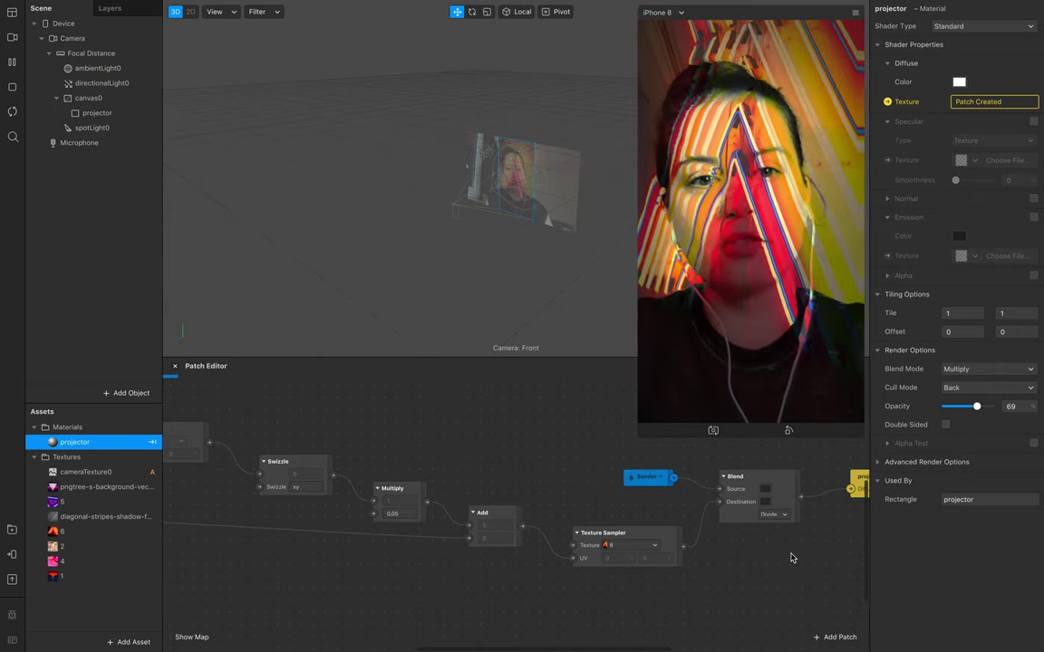
Switch the texture of the Texture Sampler feeding the Blend patch to diagonal-stripes-shadow-from-mini-blinds
{"action": "left_click", "coordinate": [778, 515]}
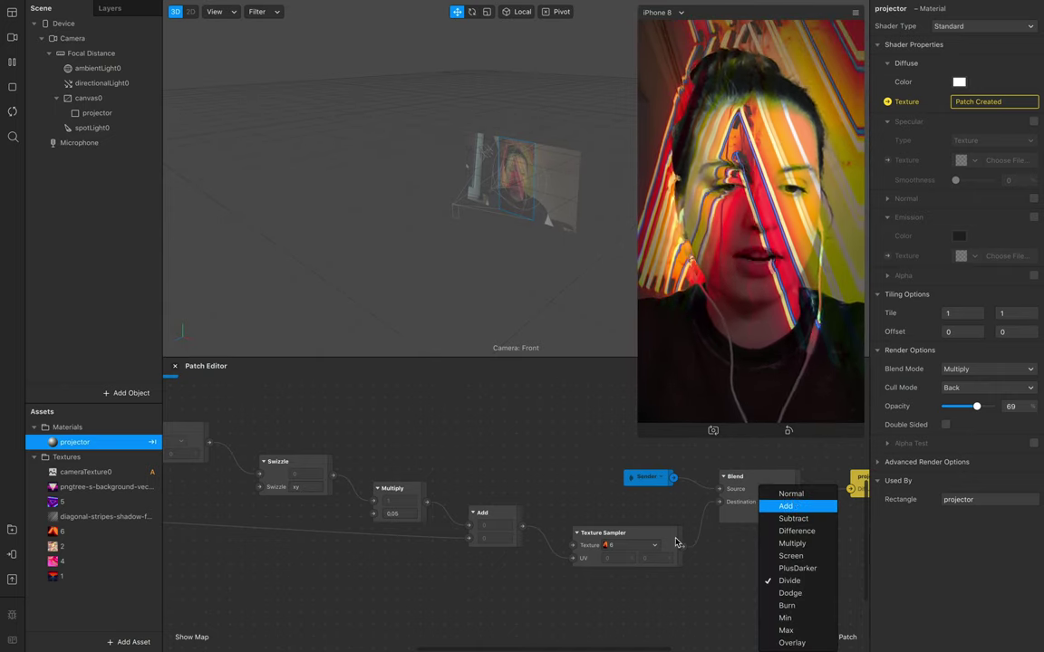
{"action": "left_click", "coordinate": [650, 546]}
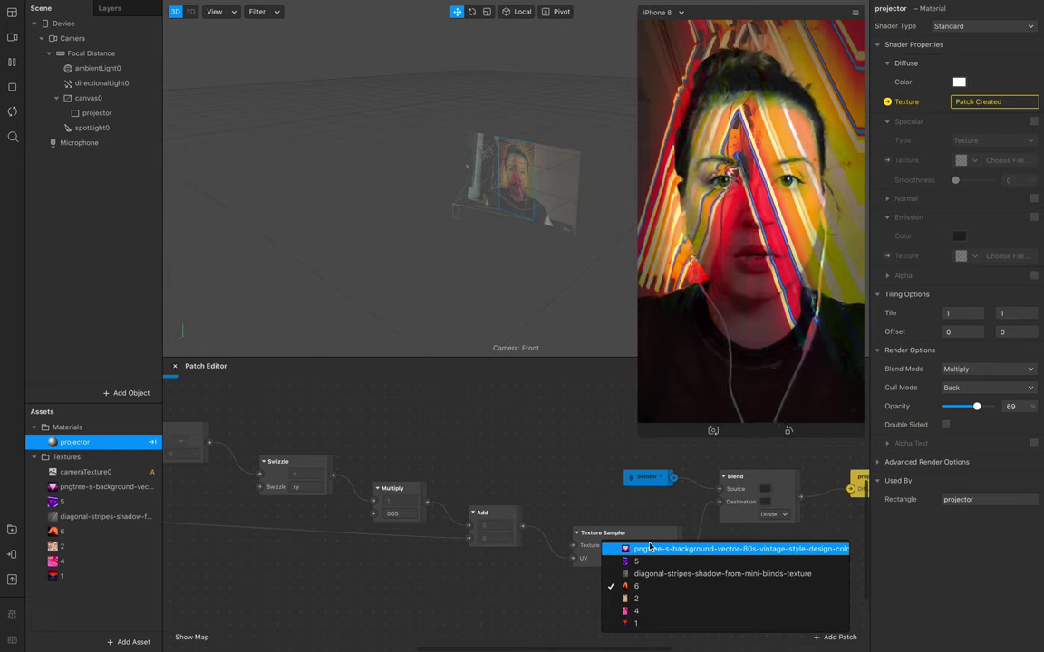
{"action": "left_click", "coordinate": [661, 574]}
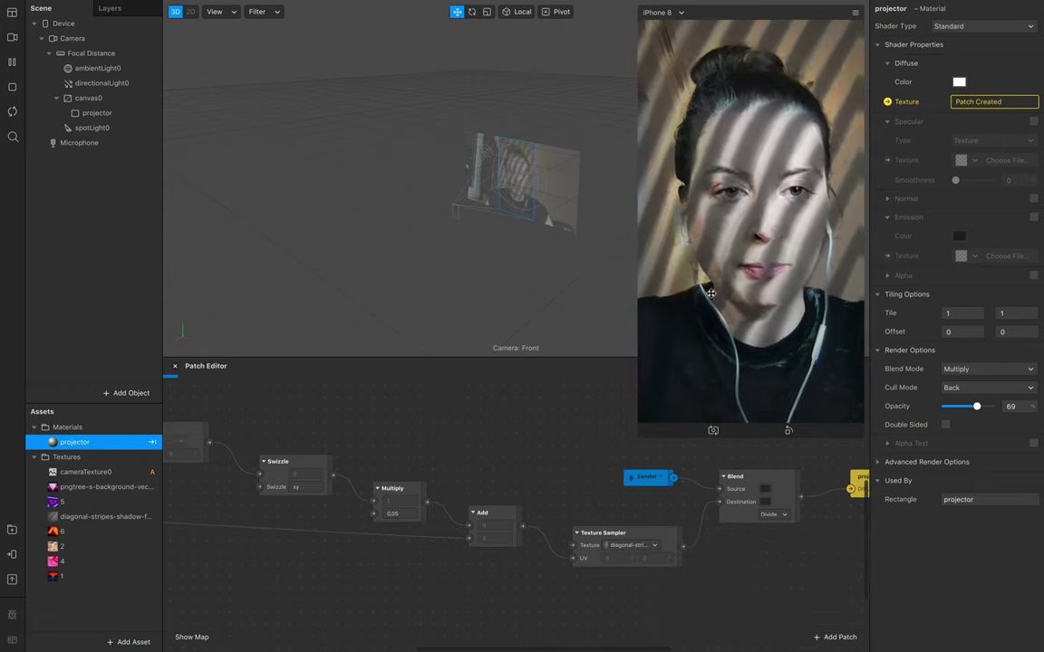
Switch the projector material's shader type to Flat and connect the Blend patch's output to a newly created patch for its diffuse texture
{"action": "scroll", "coordinate": [622, 559], "scroll_direction": "right", "scroll_amount": 6}
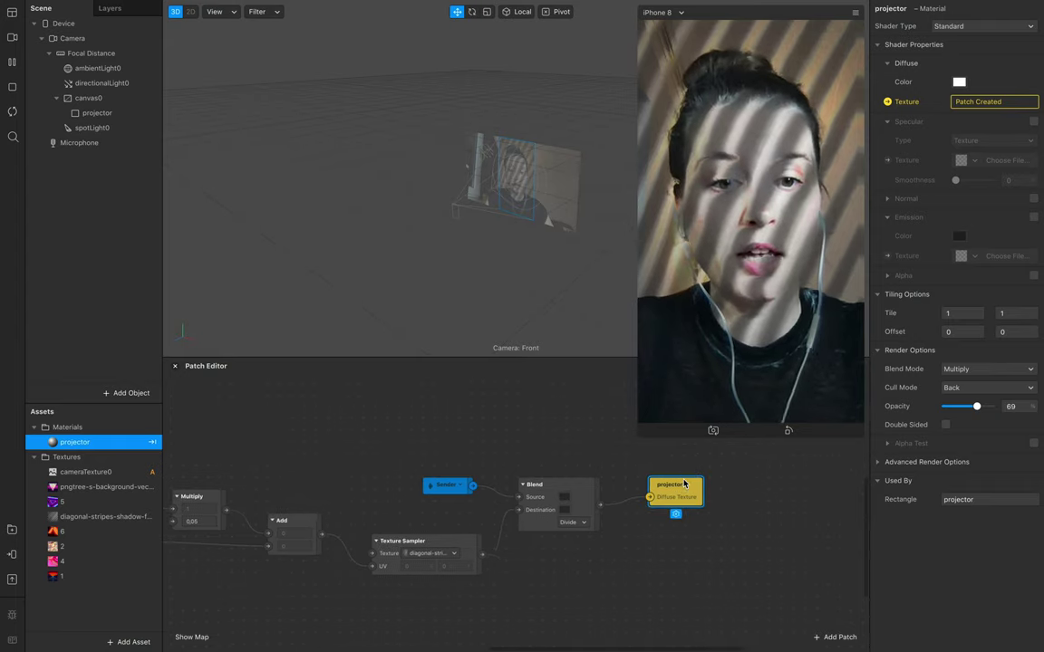
{"action": "left_click", "coordinate": [983, 26]}
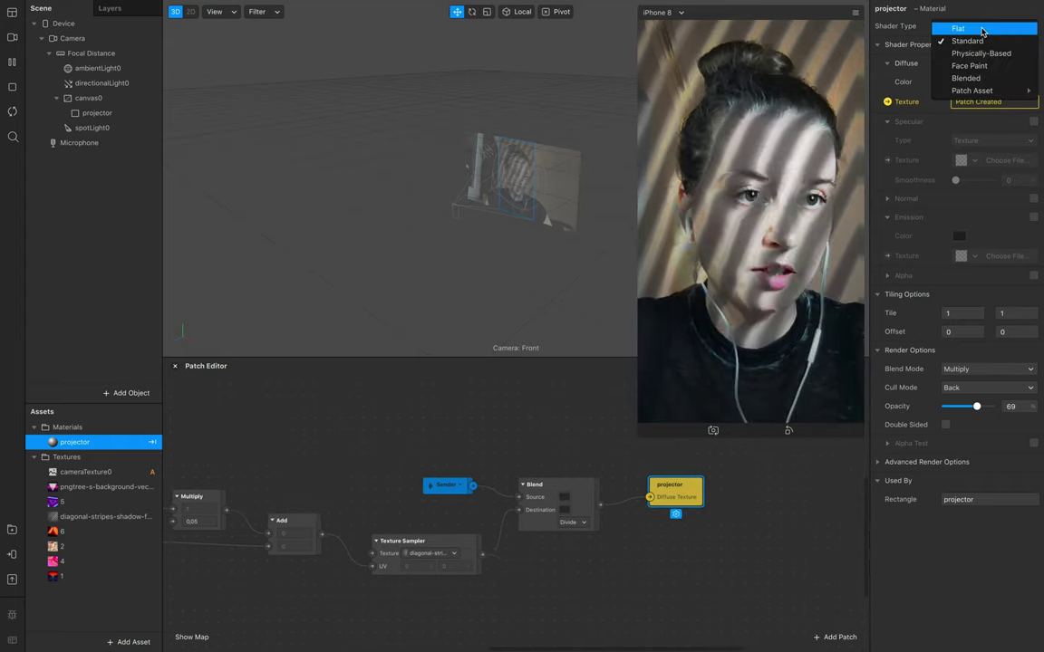
{"action": "left_click", "coordinate": [982, 30]}
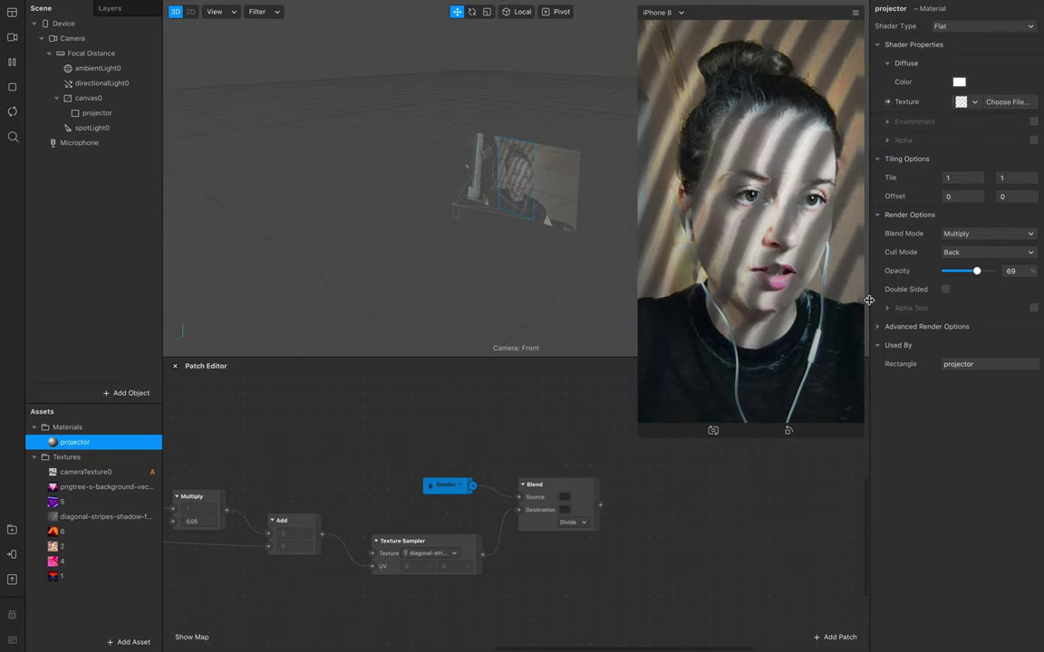
{"action": "left_click", "coordinate": [888, 103]}
{"action": "left_click_drag", "start_coordinate": [542, 524], "coordinate": [696, 477]}
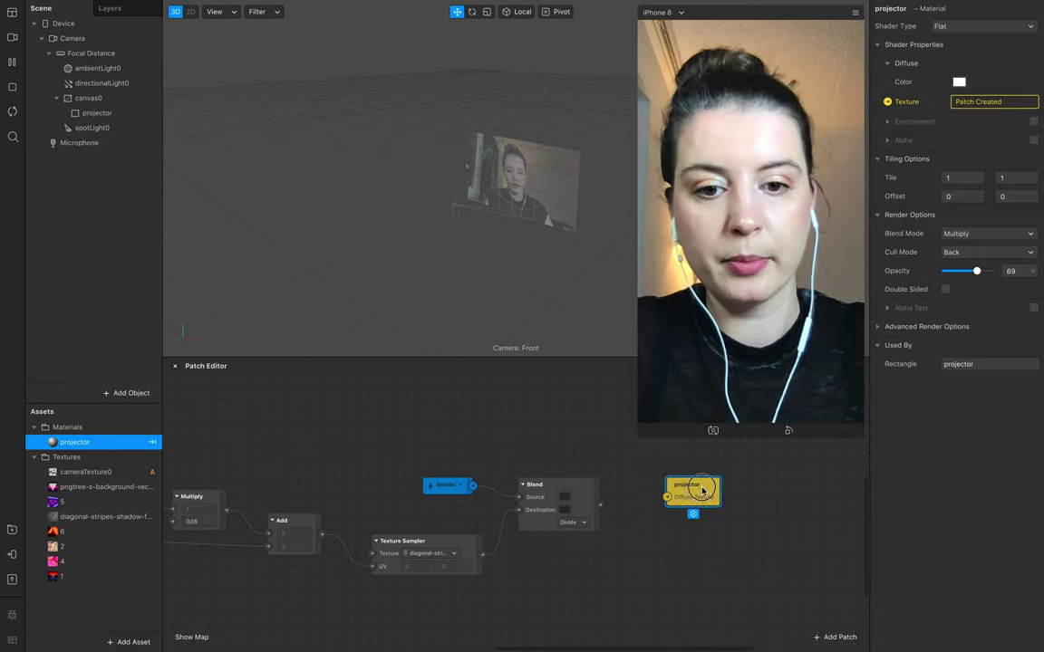
{"action": "left_click_drag", "start_coordinate": [597, 505], "coordinate": [681, 514]}
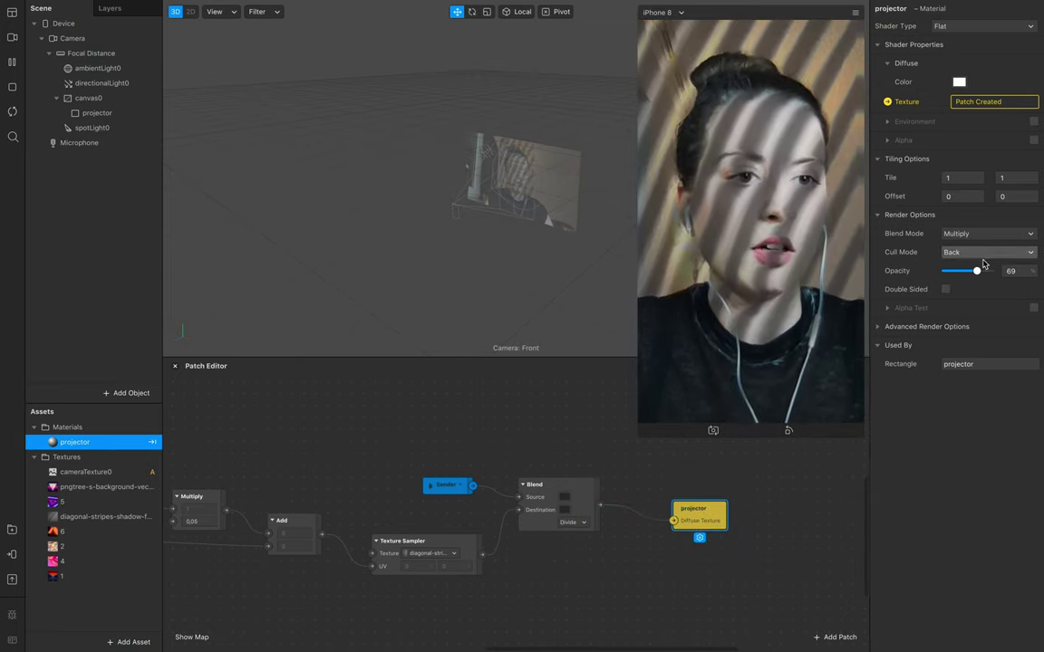
Set the Blend patch's mode to Multiply and lower the projector material's opacity to 62%
{"action": "left_click", "coordinate": [983, 234]}
{"action": "left_click", "coordinate": [551, 486]}
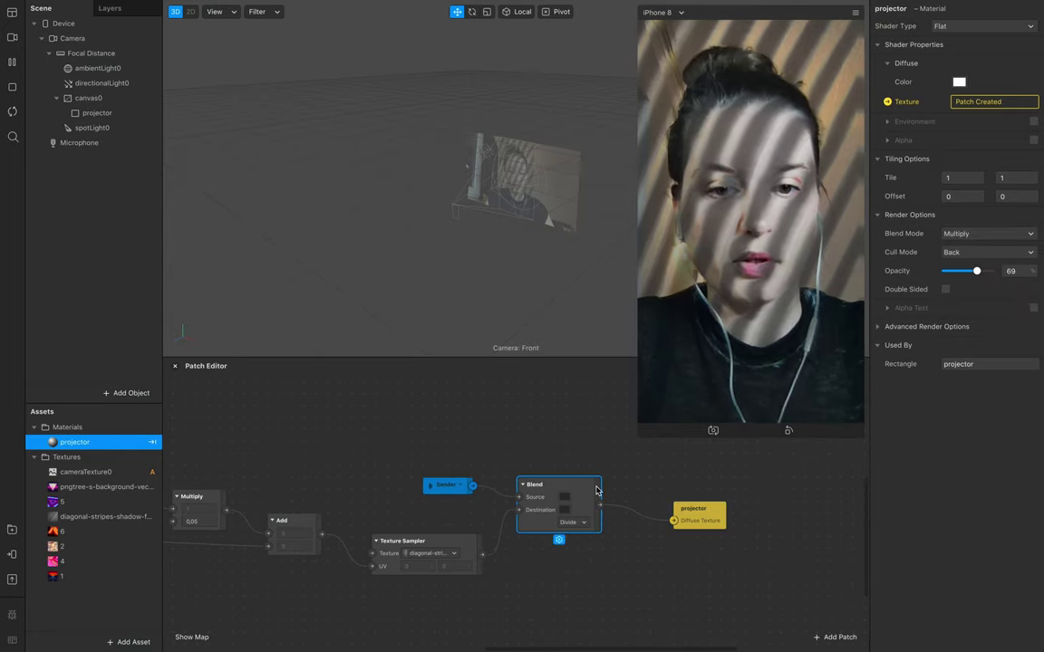
{"action": "left_click", "coordinate": [572, 522]}
{"action": "left_click", "coordinate": [598, 543]}
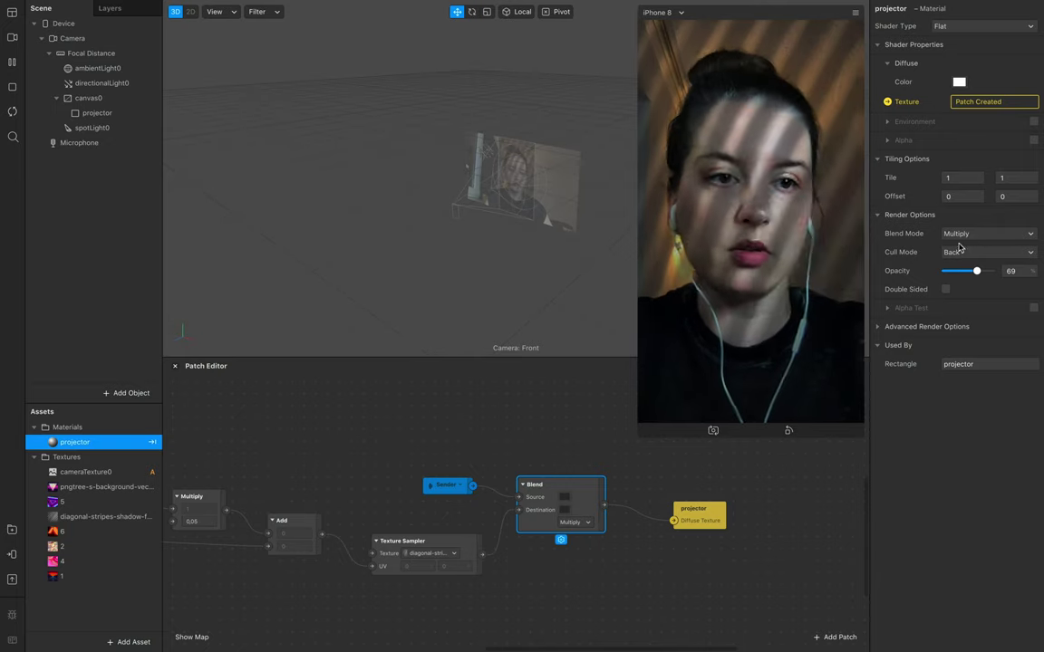
{"action": "left_click_drag", "start_coordinate": [976, 273], "coordinate": [974, 272]}
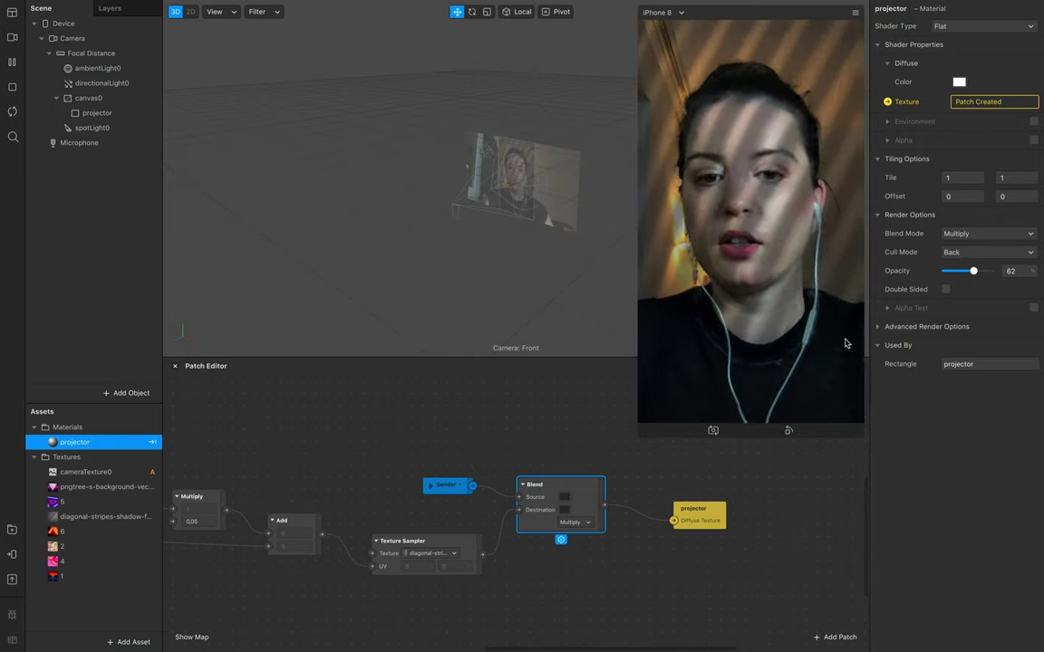
Try PlusDarker in the Blend patch, lower the material's opacity to 50%, and return the Blend patch to Multiply
{"action": "left_click", "coordinate": [578, 523]}
{"action": "left_click", "coordinate": [609, 569]}
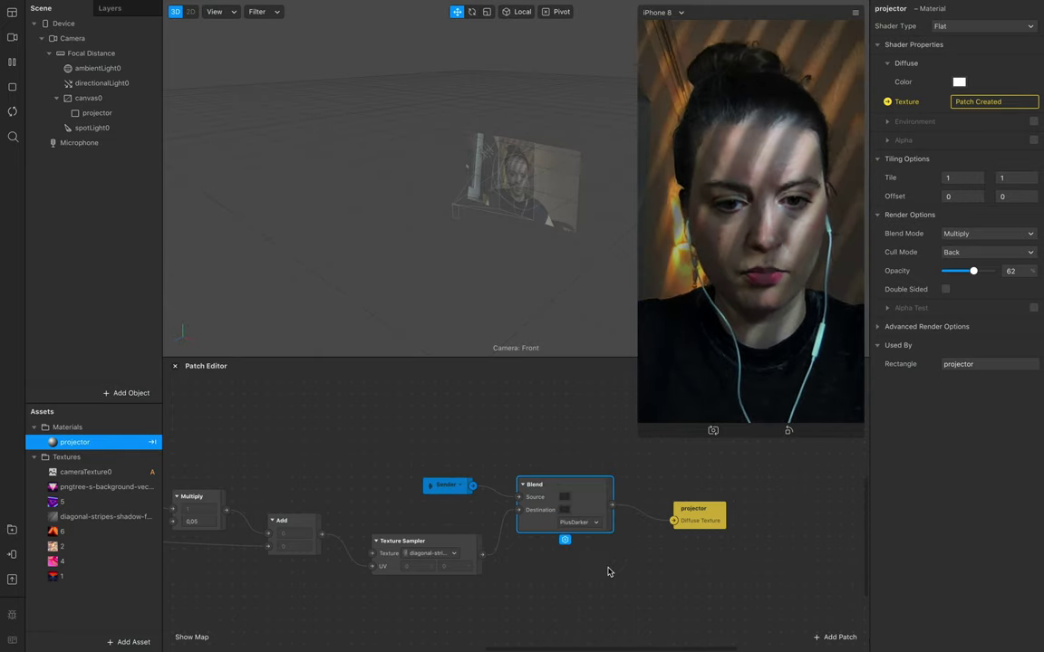
{"action": "mouse_move", "coordinate": [973, 273]}
{"action": "left_mouse_down"}
{"action": "mouse_move", "coordinate": [957, 273]}
{"action": "mouse_move", "coordinate": [970, 273]}
{"action": "left_mouse_up"}
{"action": "left_click", "coordinate": [584, 523]}
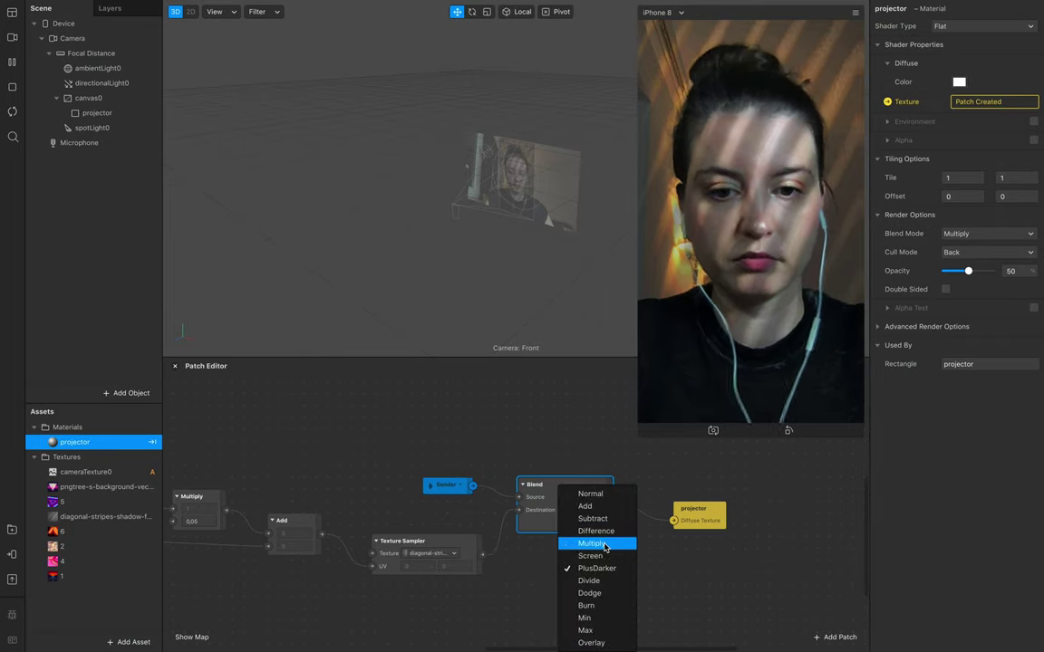
{"action": "left_click", "coordinate": [588, 544]}
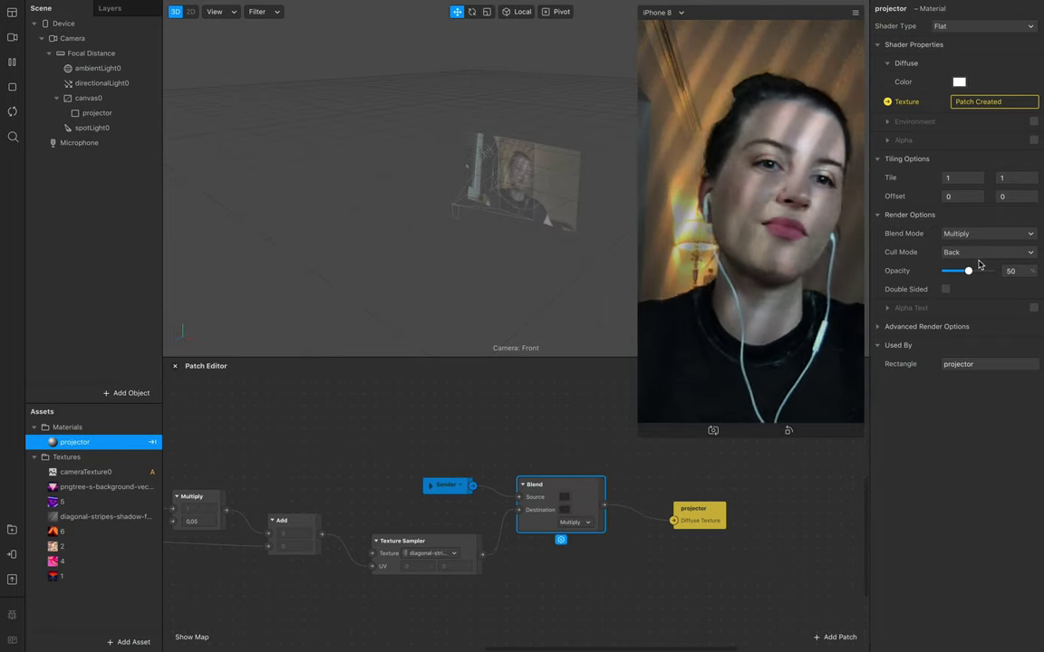